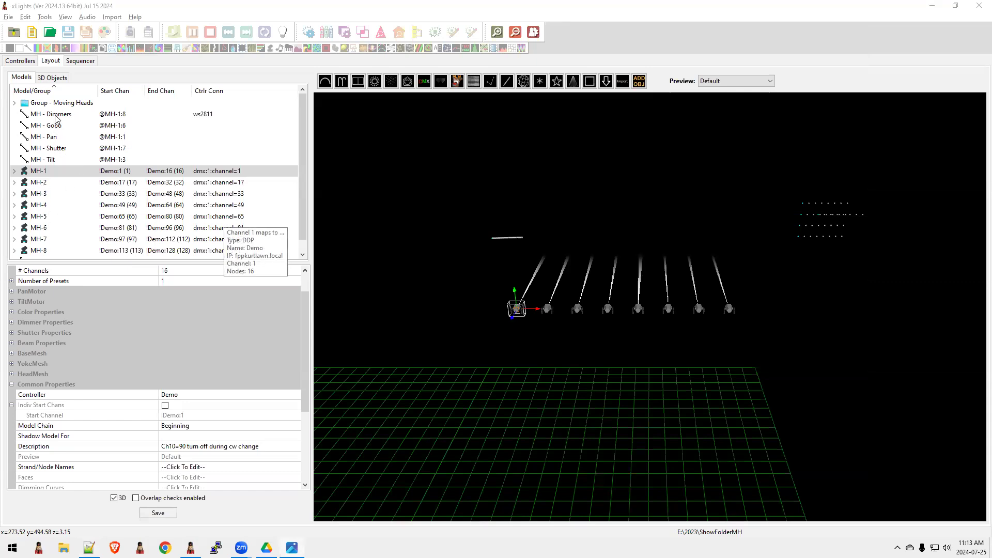
- Examine the preset and PanMotor properties of the MH-1 moving head model
left_click(61, 177)
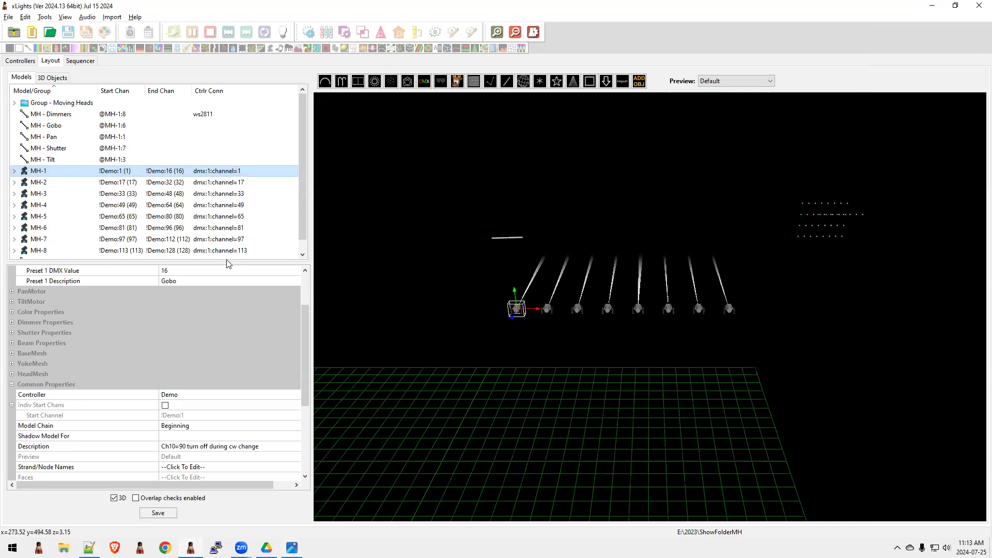
left_click_drag(228, 261, 228, 229)
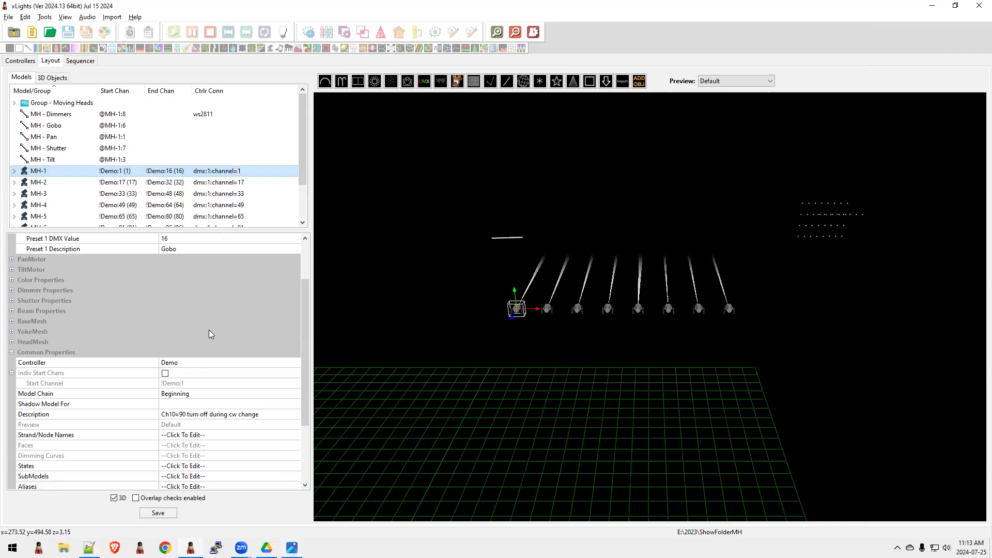
scroll(193, 327, "up", 2)
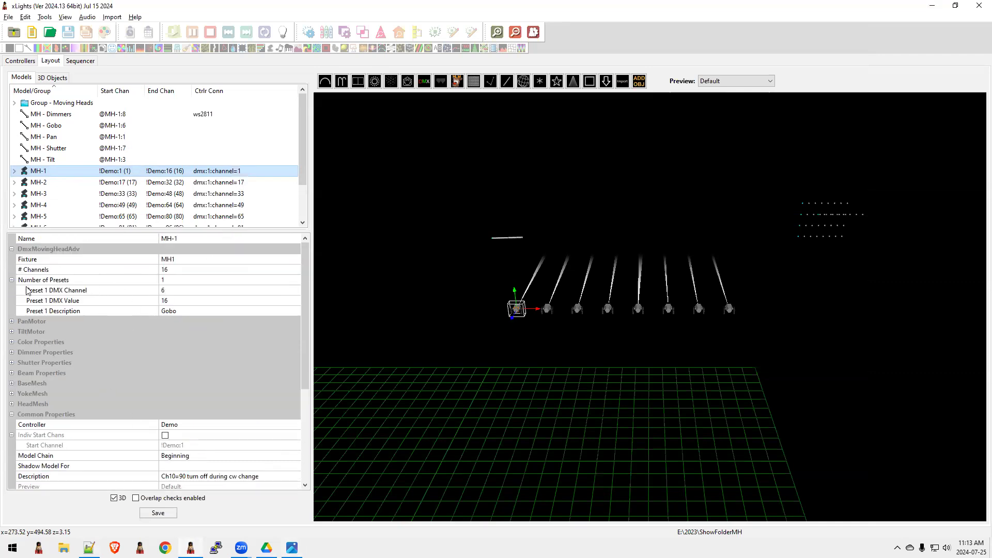
left_click(11, 280)
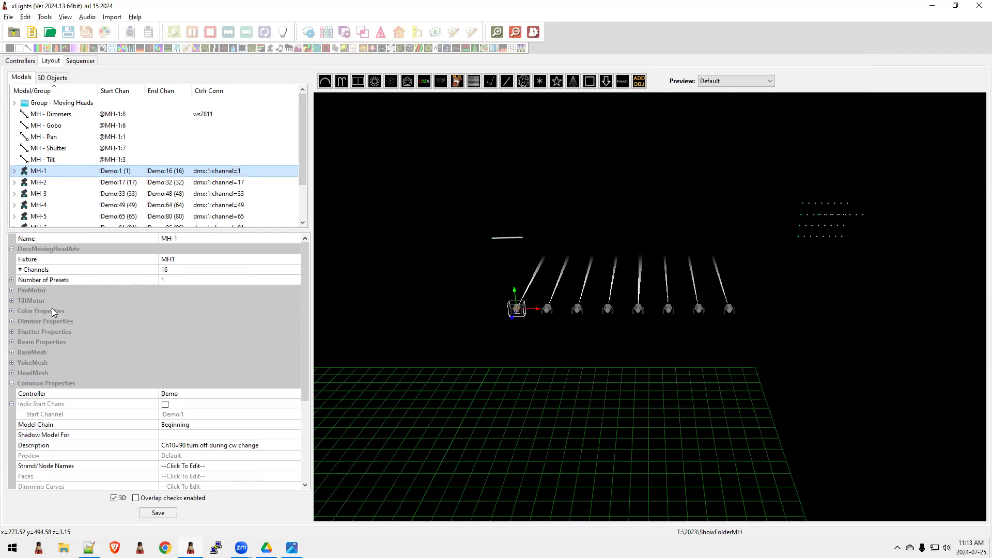
left_click(11, 290)
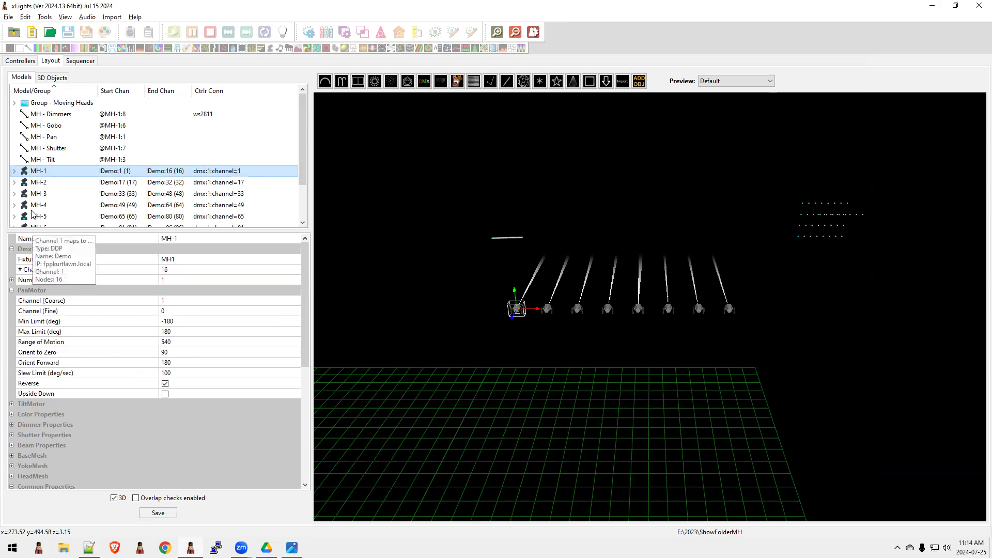
- Review the string start channels of the MH - Dimmers, Gobo, Pan, Shutter and Tilt models, and the members of Group - Moving Heads
left_click(50, 115)
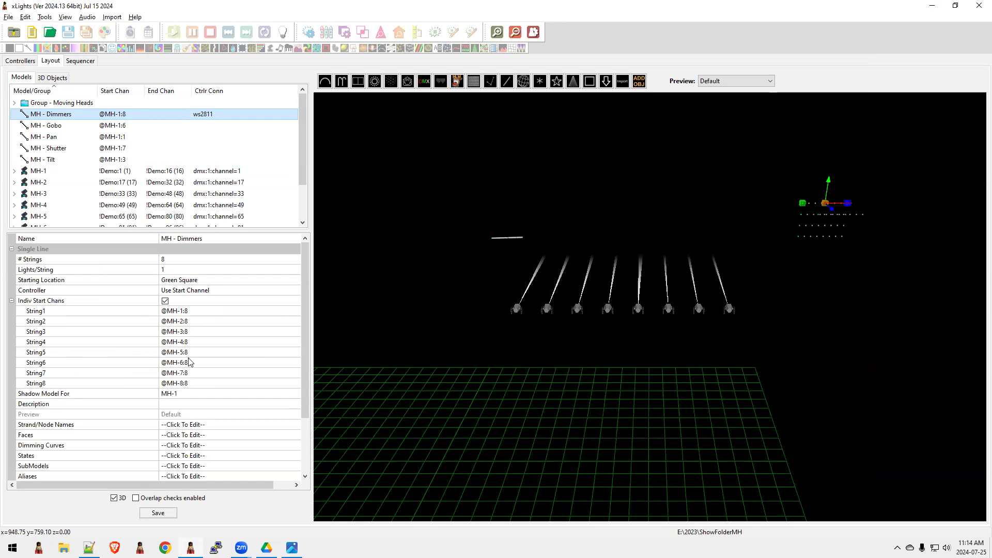
left_click(52, 130)
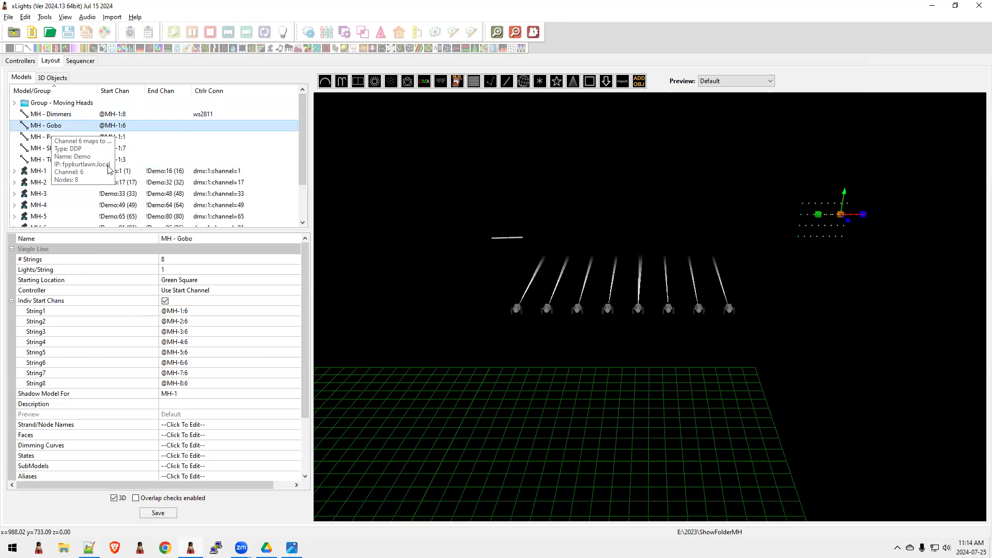
left_click(40, 137)
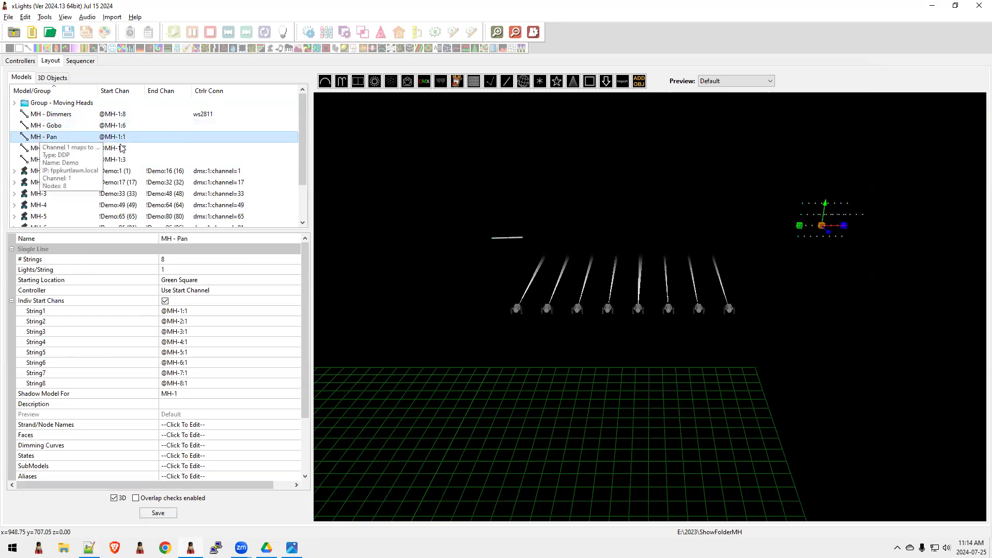
left_click(58, 150)
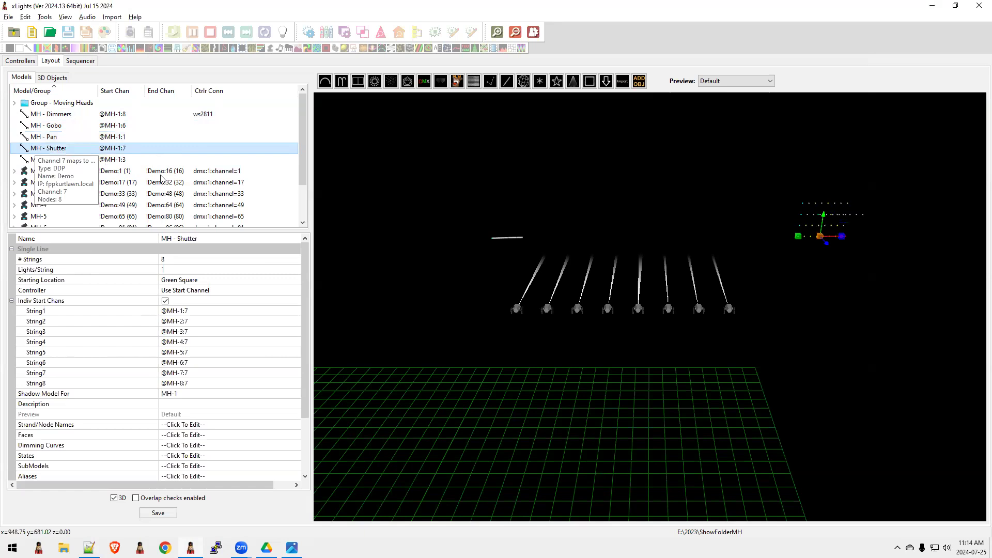
left_click(132, 161)
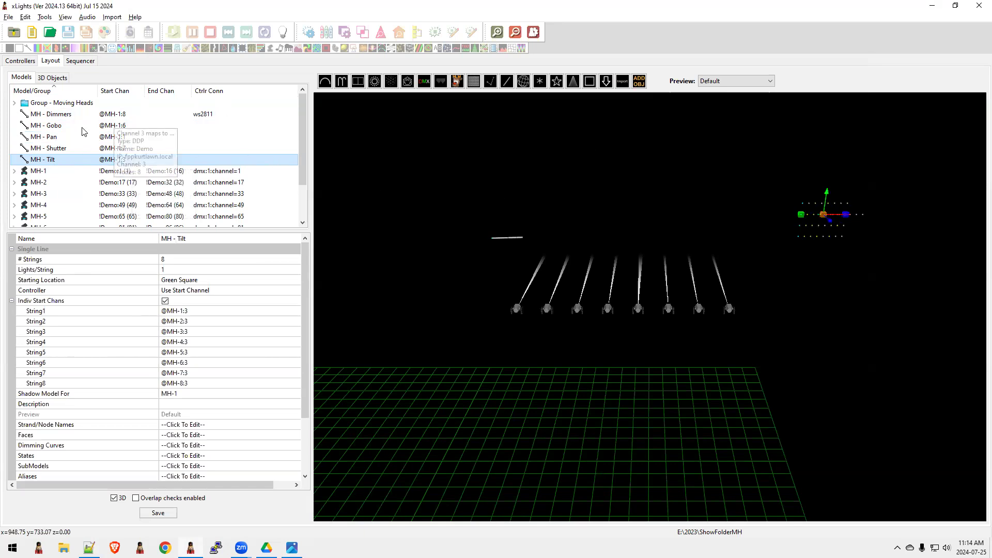
left_click(59, 104)
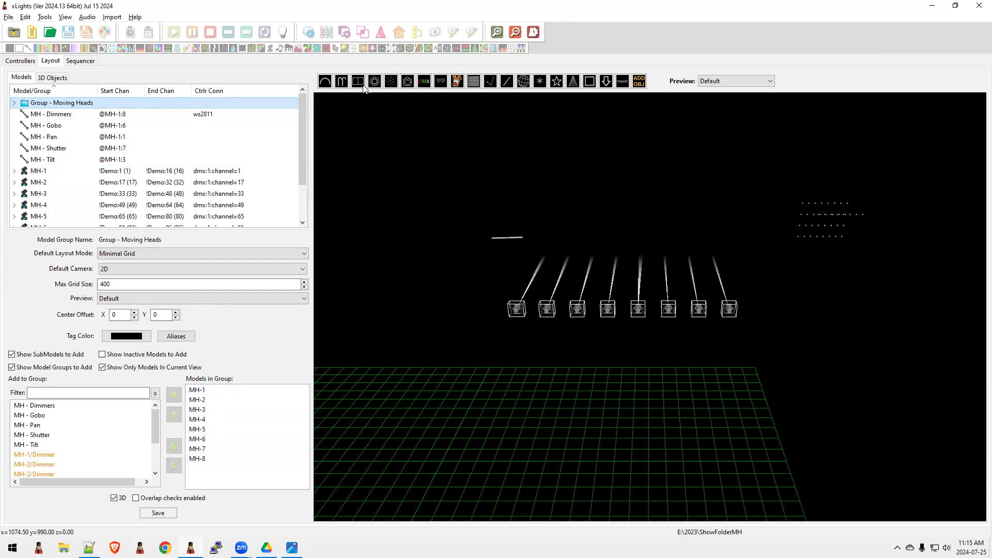
- Create a new sequence in the Sequencer and finish its sequence settings
left_click(77, 61)
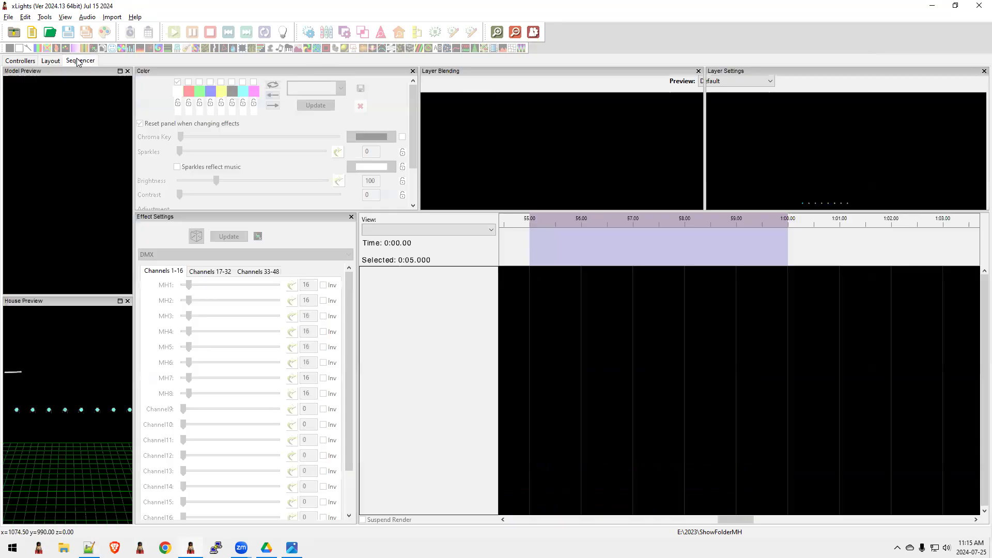
left_click(33, 32)
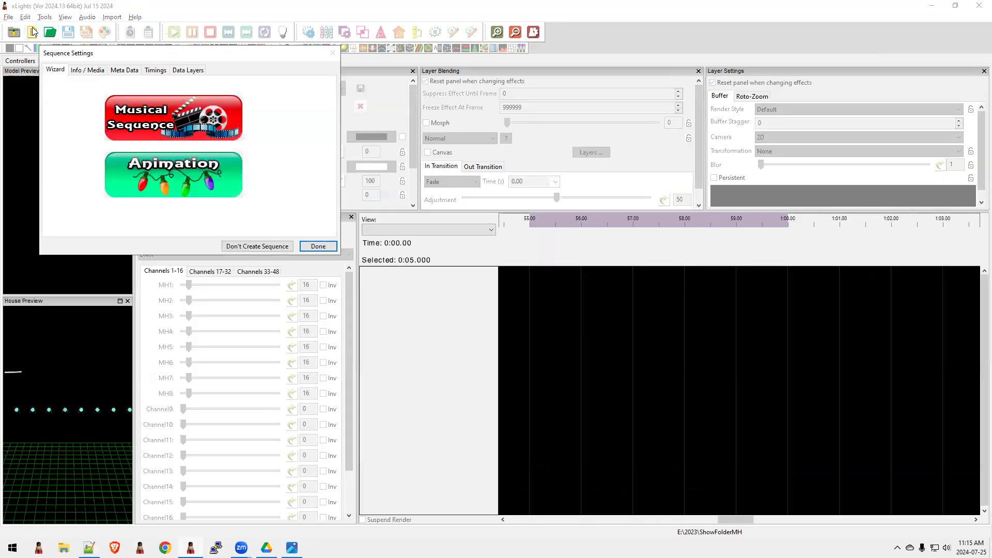
left_click(317, 246)
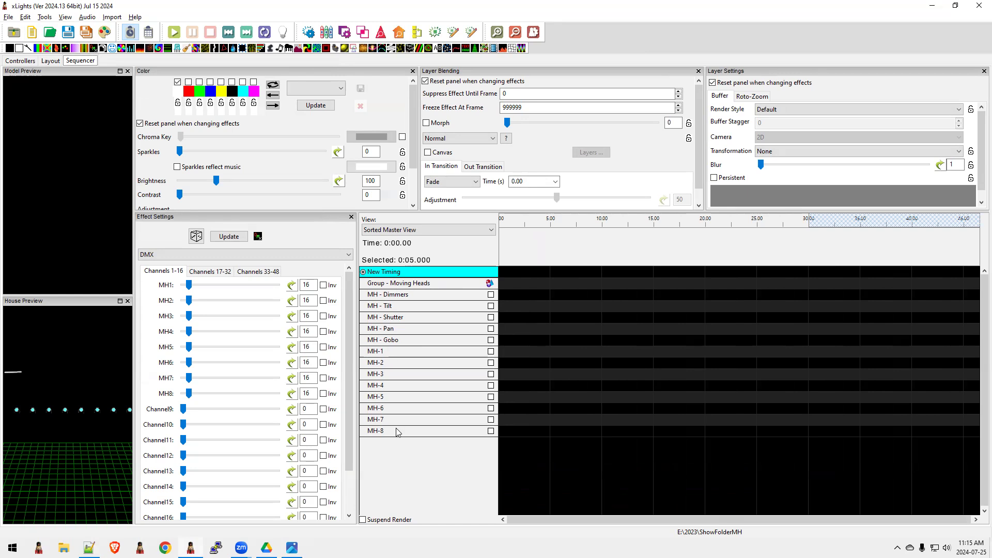
- Check the available sequence views and the display elements included in the Sorted Master View
left_click(420, 231)
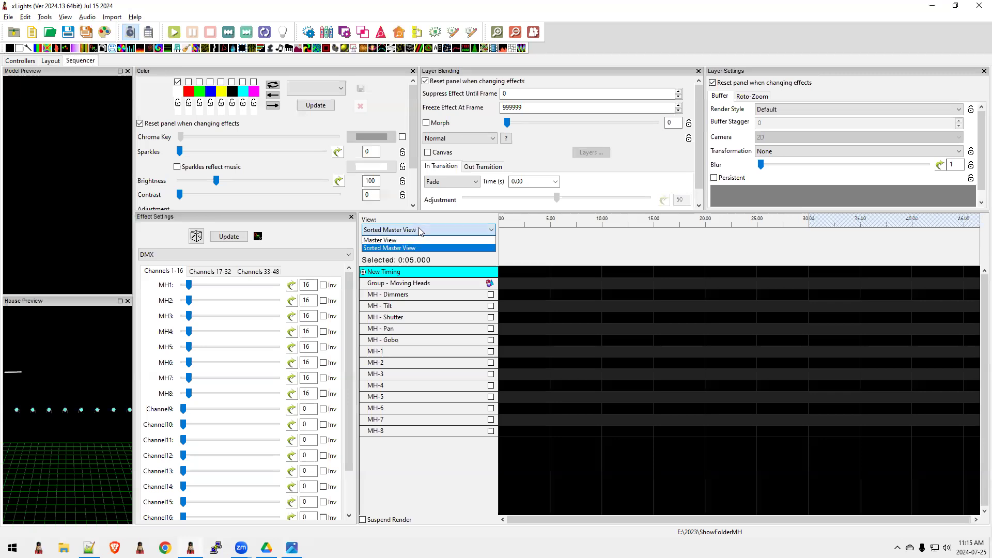
left_click(415, 231)
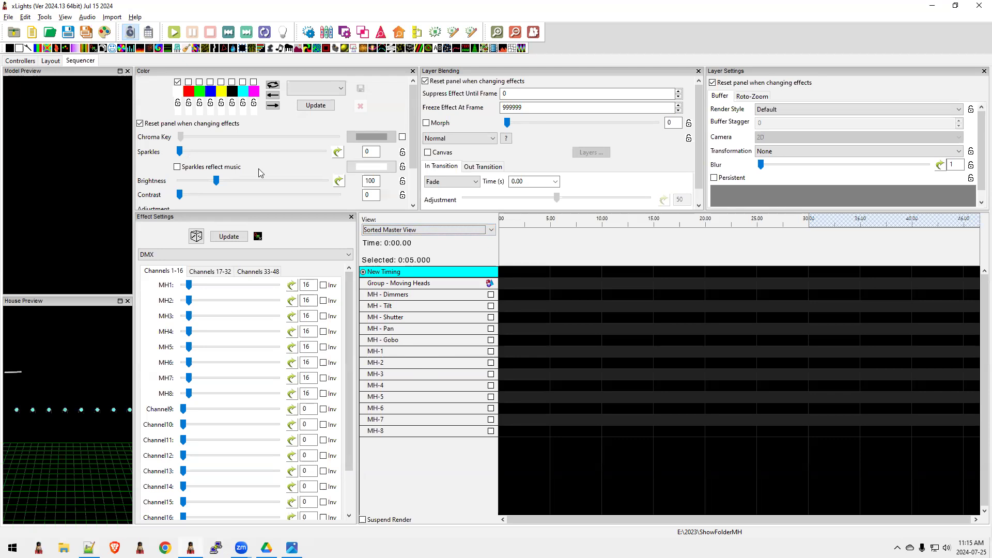
right_click(415, 329)
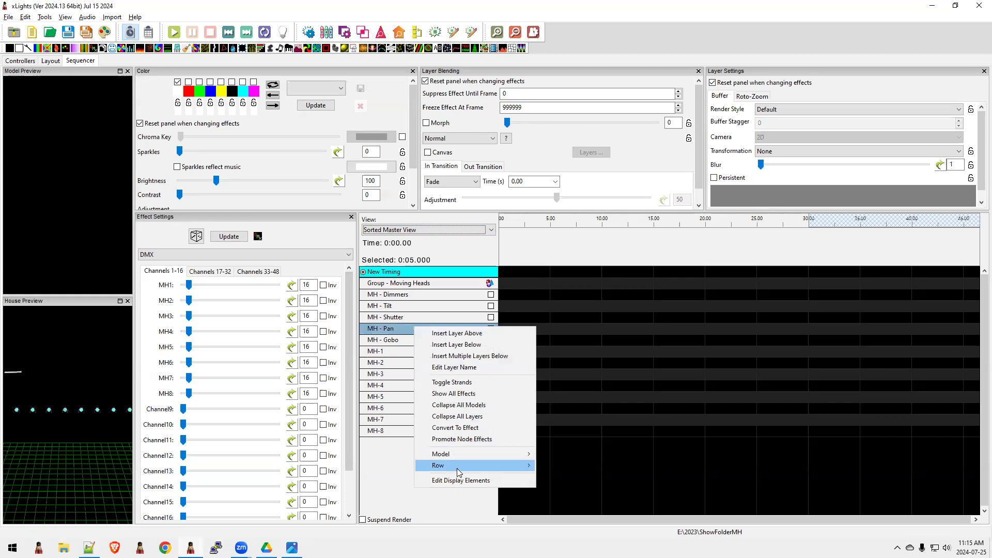
left_click(460, 480)
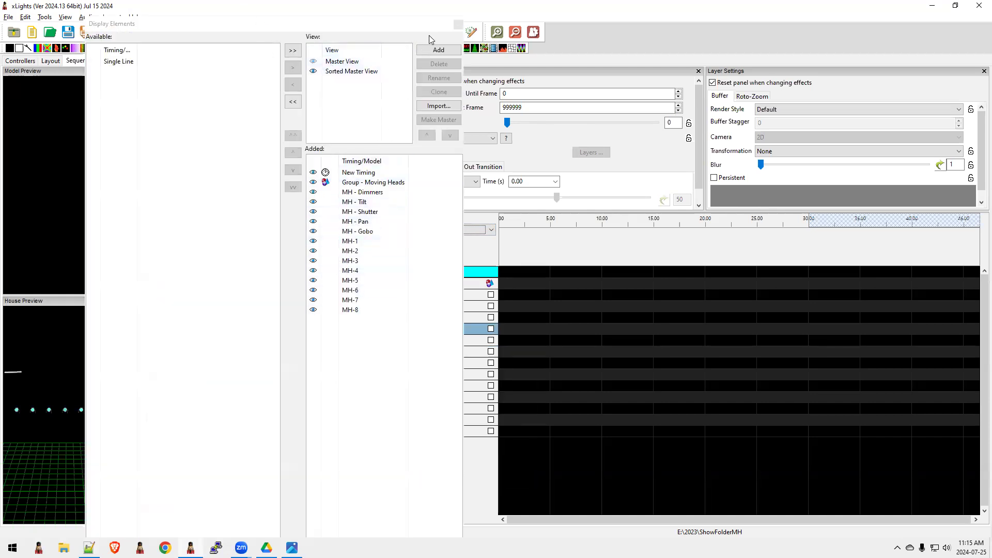
left_click(458, 24)
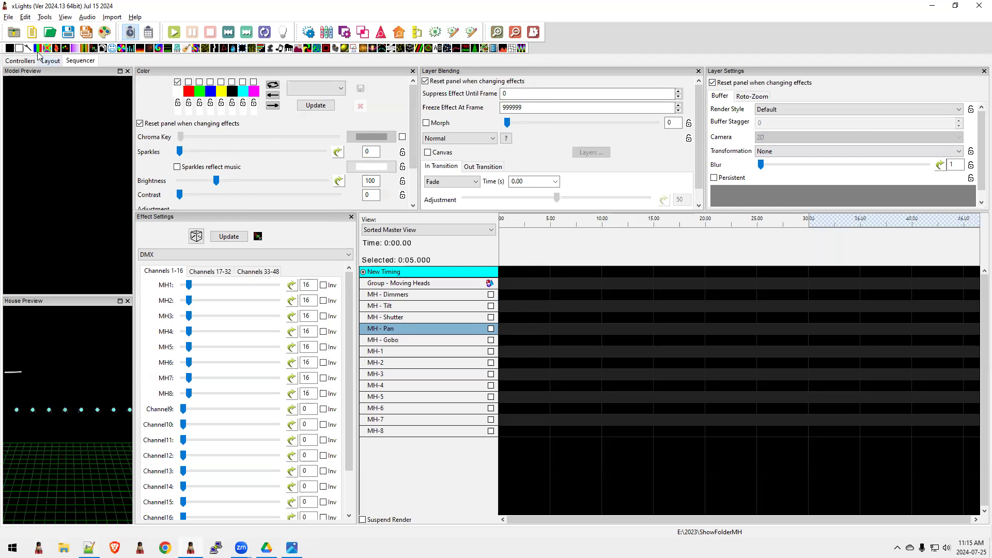
- Place On effects on the MH - Shutter and MH - Dimmers rows, each extended from 0 to 30 seconds
left_click_drag(19, 48, 500, 320)
key("shift+Left")
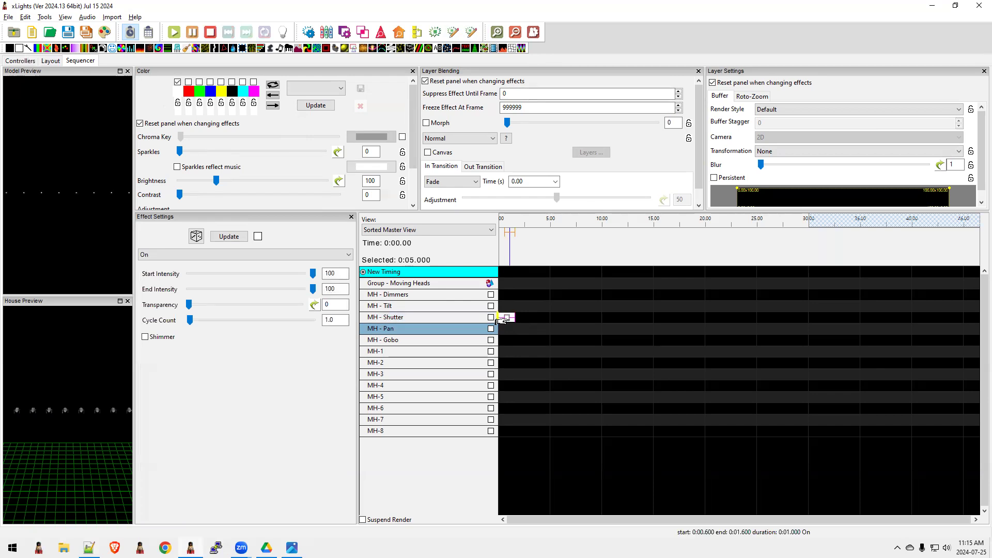
key("shift+Right")
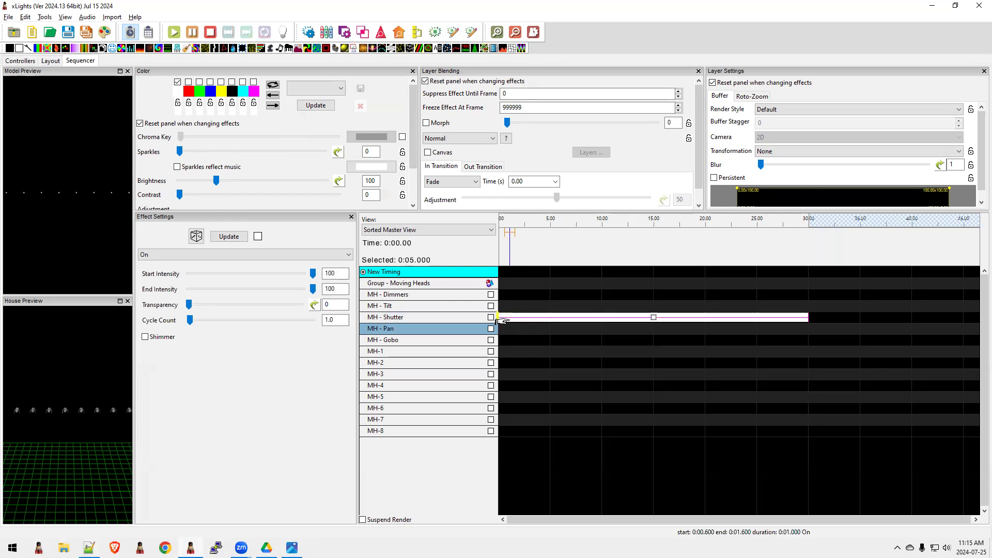
left_click(502, 322)
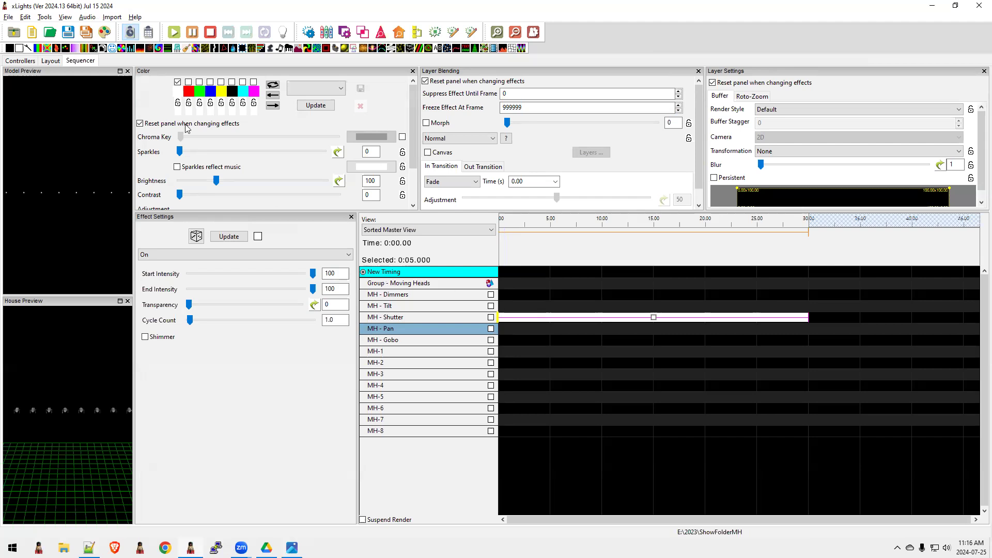
left_click_drag(20, 48, 505, 295)
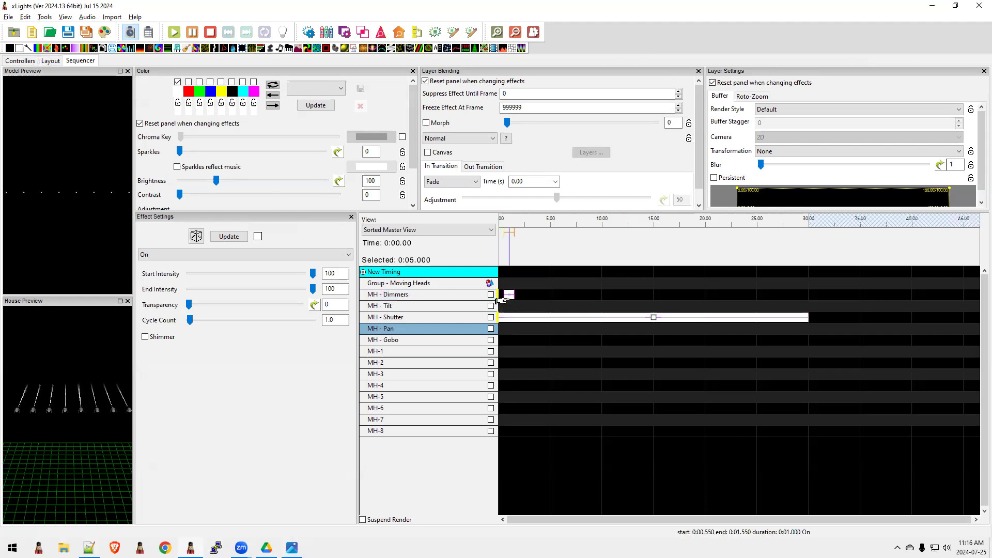
double_click(504, 297)
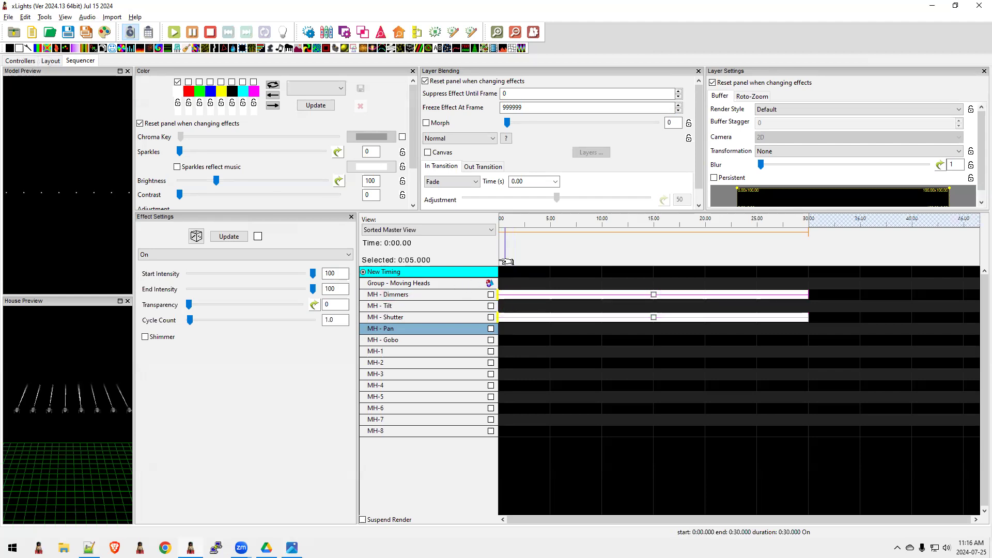
- Add timing marks to the New Timing track at about 5, 10, 15, 20, 25 and 30 seconds
left_click(550, 250)
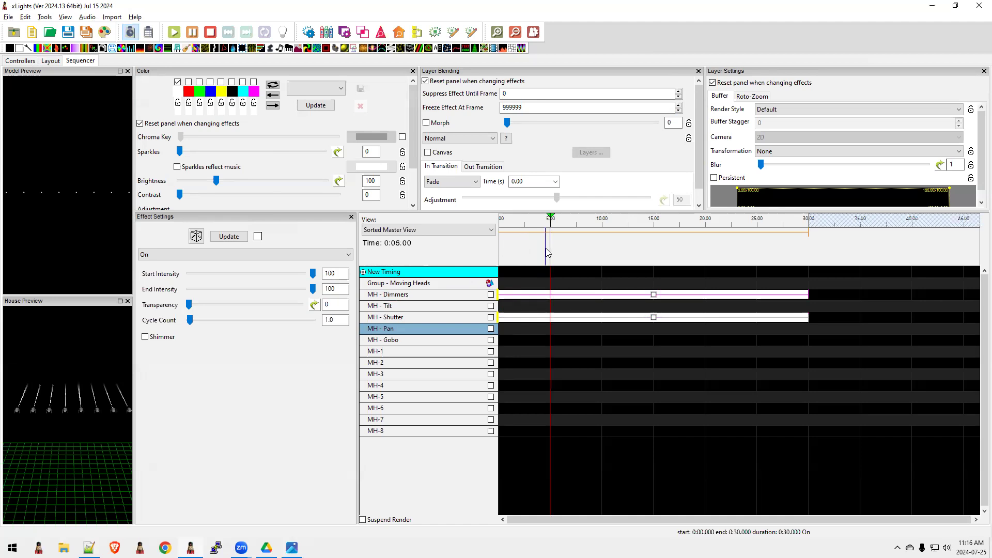
left_click(603, 250)
left_click(654, 252)
left_click(705, 250)
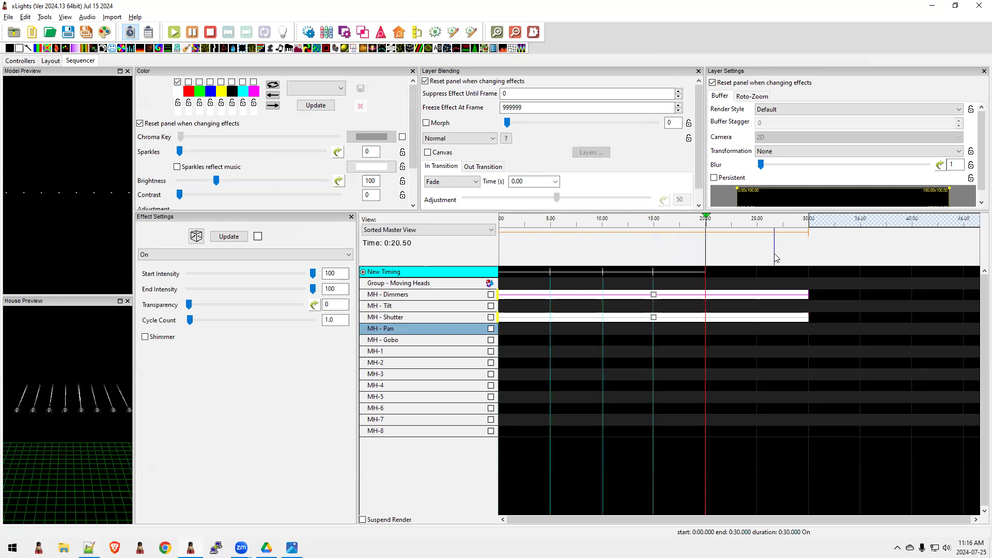
left_click(759, 253)
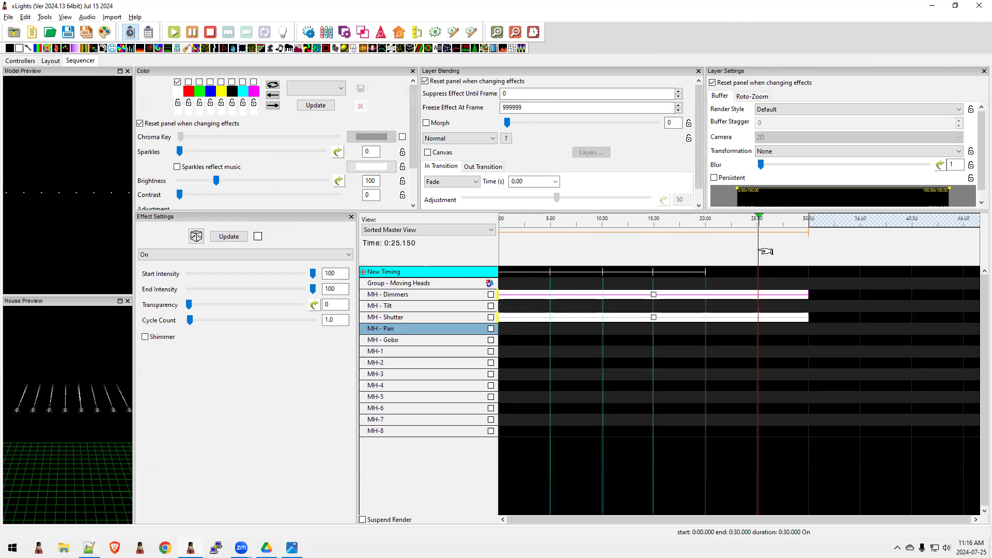
left_click(809, 260)
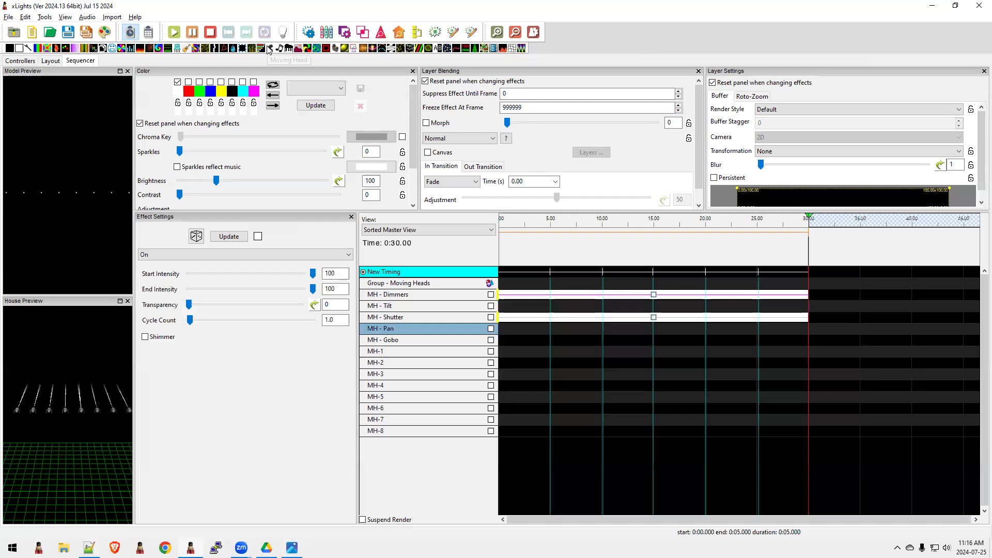
- Place a Moving Head effect on Group - Moving Heads from 0 to 5 seconds, and inspect the channel rows of MH-1's Strand 1
left_click_drag(269, 51, 524, 283)
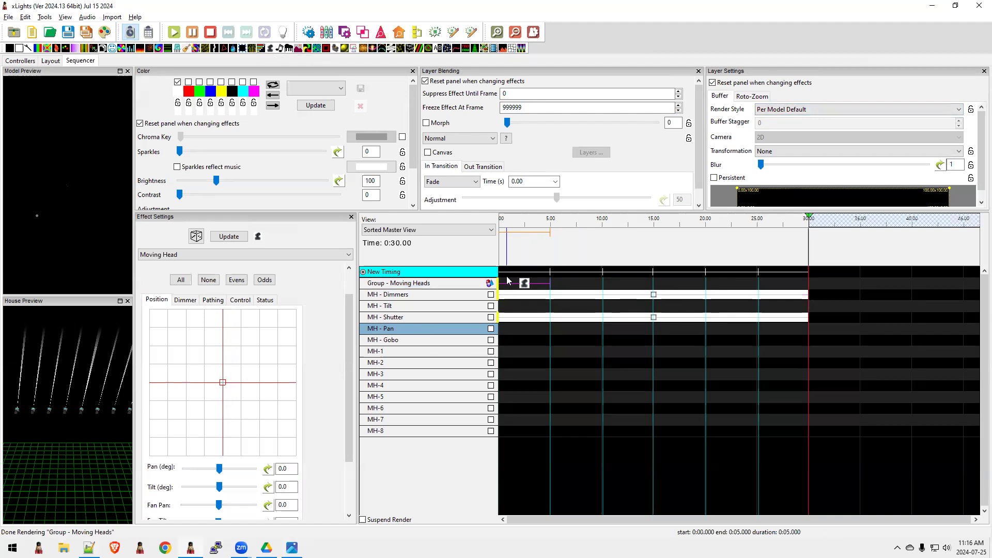
double_click(393, 353)
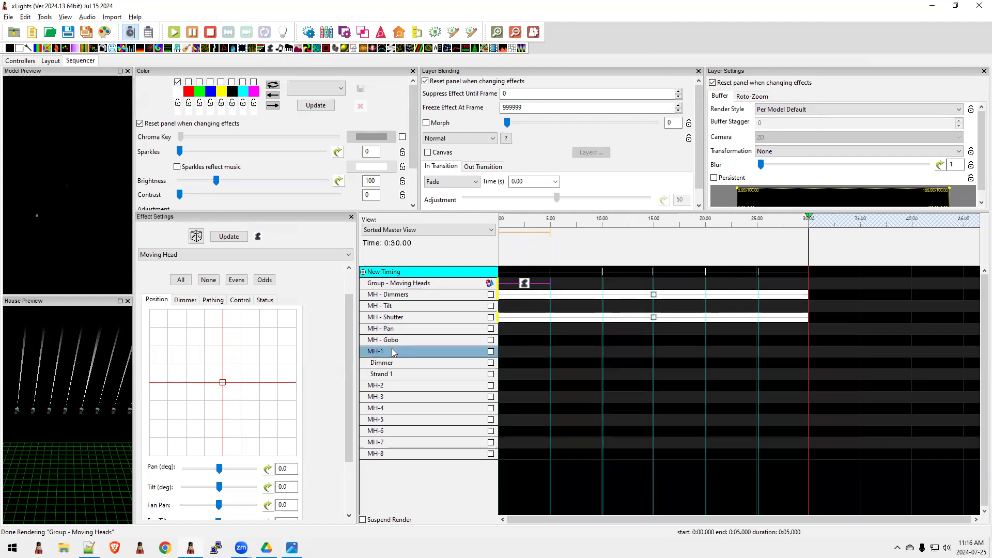
double_click(391, 375)
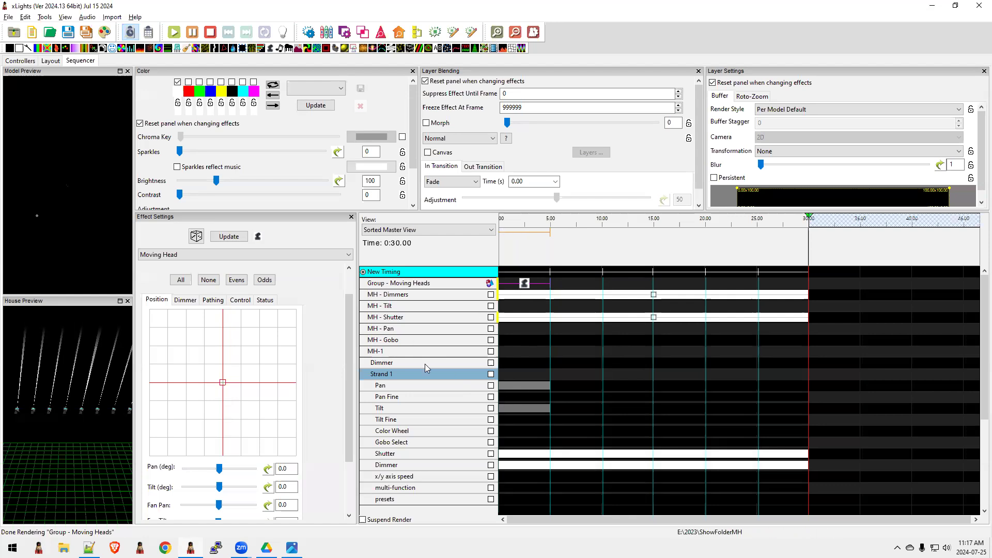
double_click(375, 353)
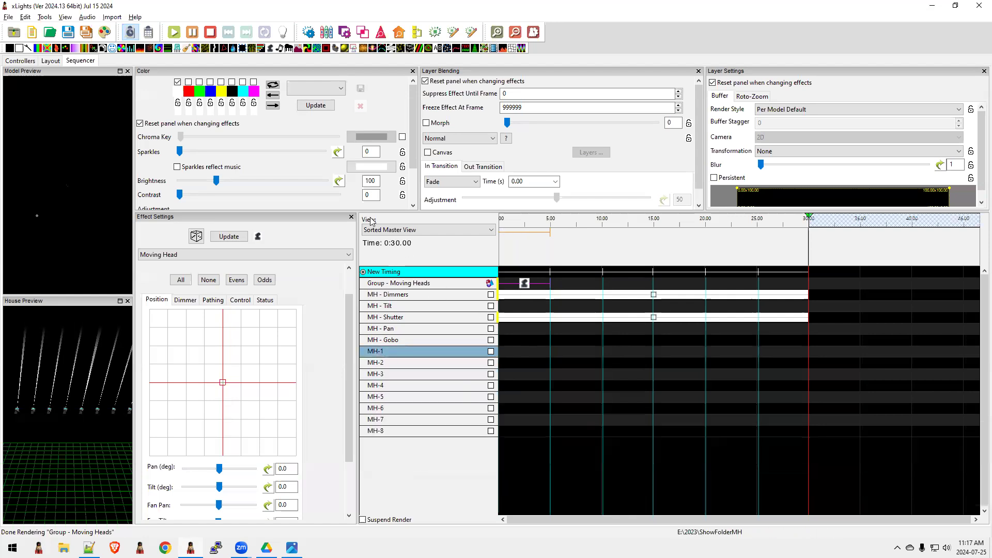
- Set MH-1's pan motor Orient to Zero and Orient Forward to 0 in the layout, and examine the fixture's direction in the preview
left_click(52, 61)
left_click(73, 170)
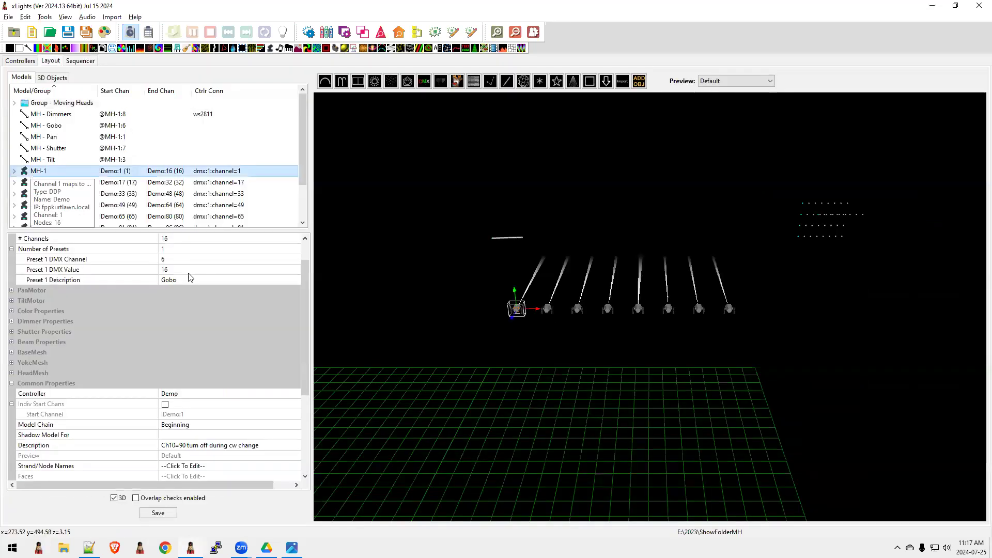
left_click(12, 291)
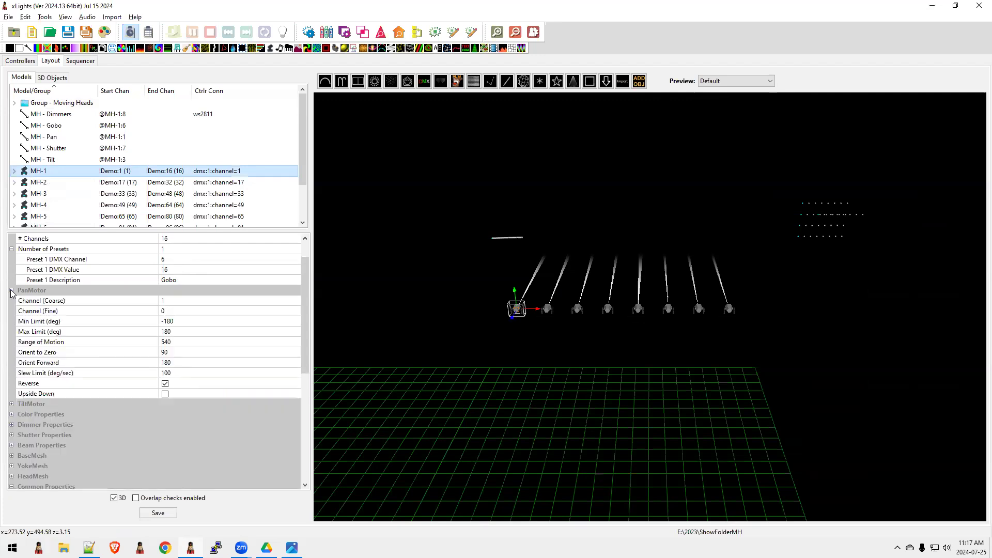
left_click(174, 352)
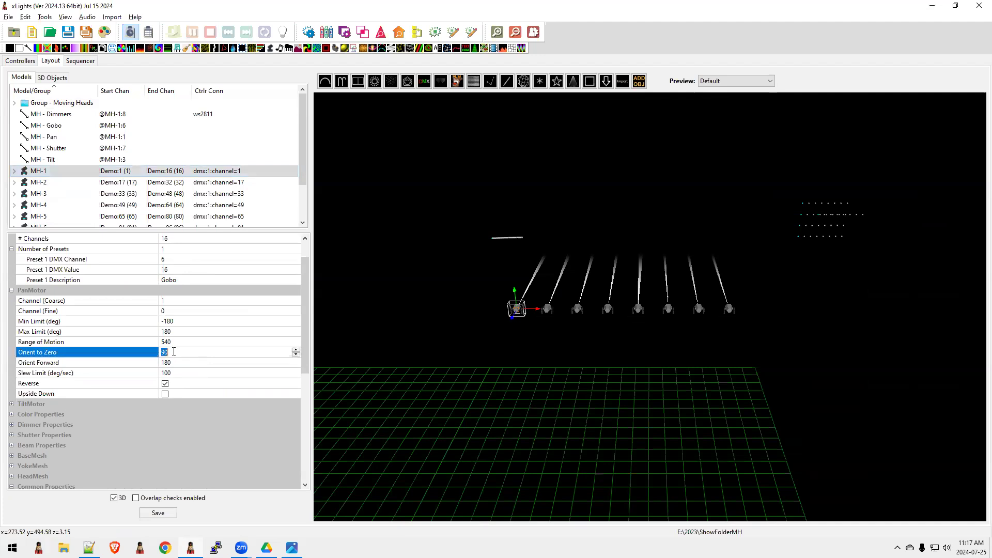
type("0")
key("Tab")
left_click(176, 365)
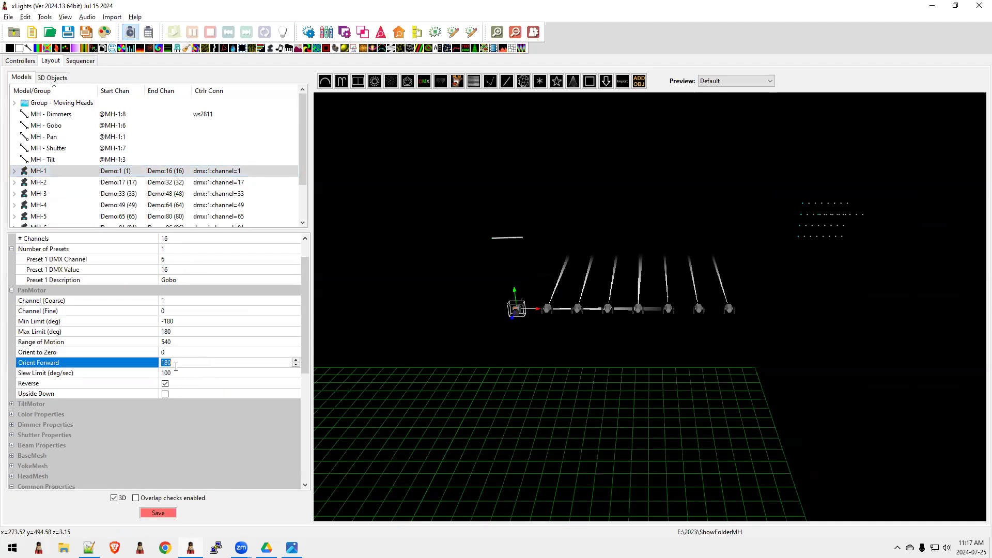
type("0")
key("Tab")
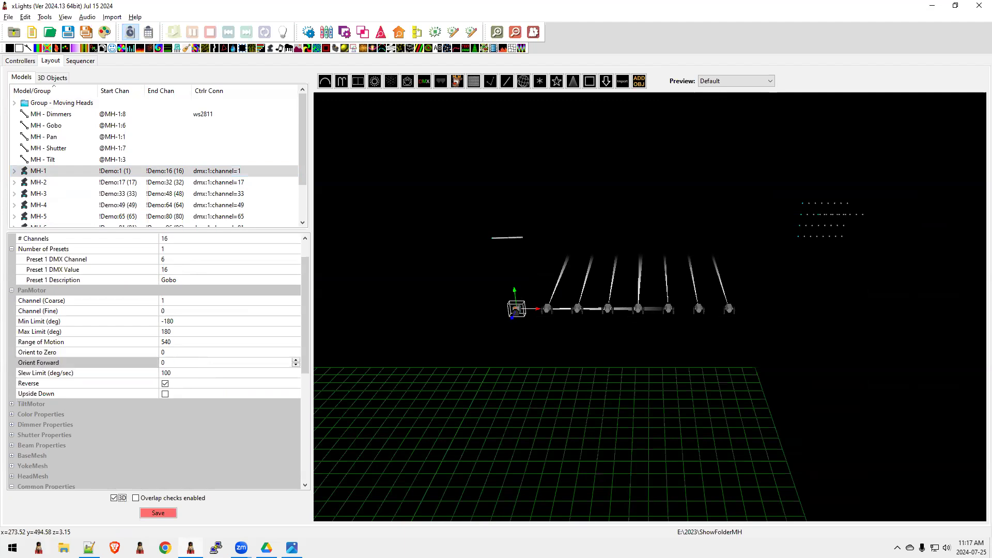
scroll(497, 325, "up", 3)
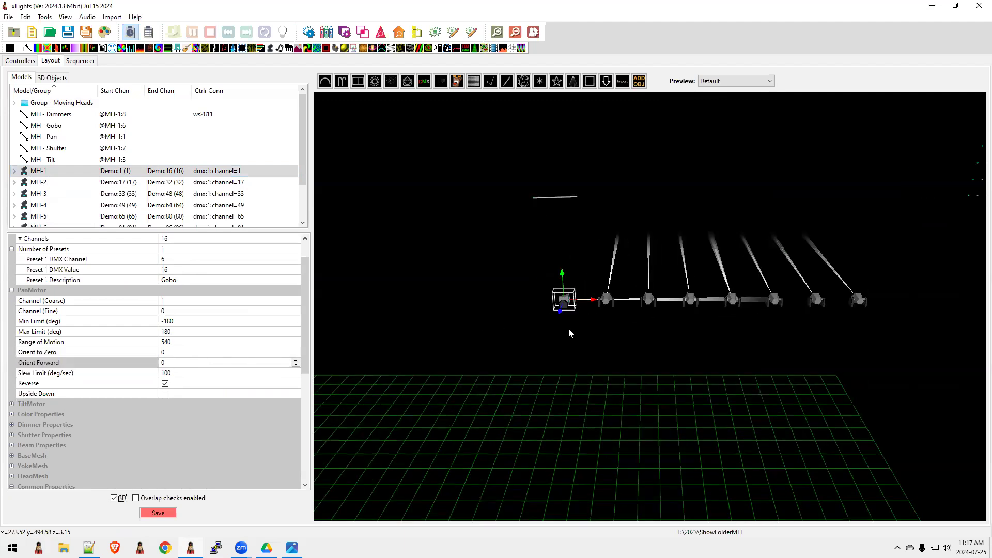
scroll(568, 329, "up", 2)
scroll(589, 308, "up", 1)
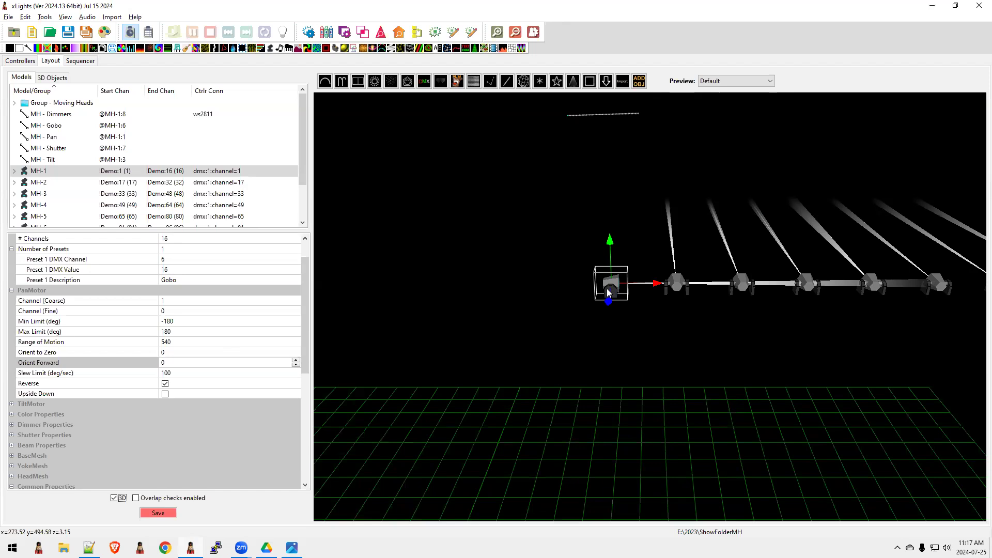
- Set MH-1's pan motor Orient to Zero to 90 and Orient Forward to 180
left_click(172, 352)
type("90")
key("Tab")
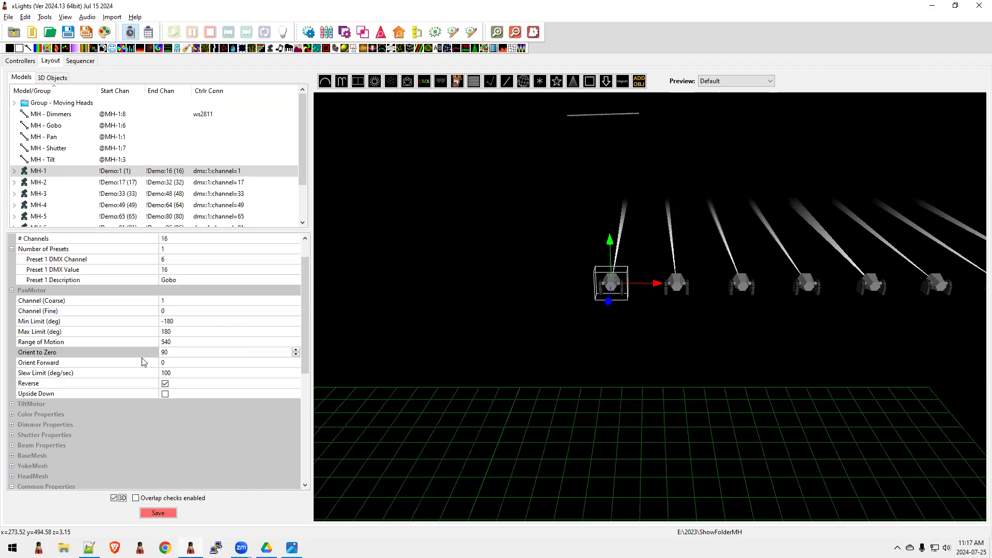
left_click(173, 354)
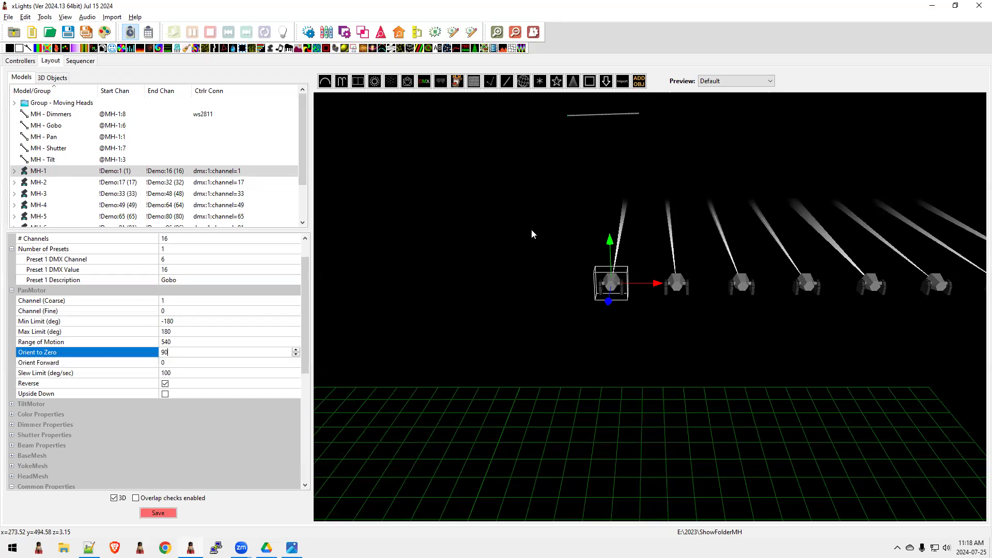
left_click(176, 361)
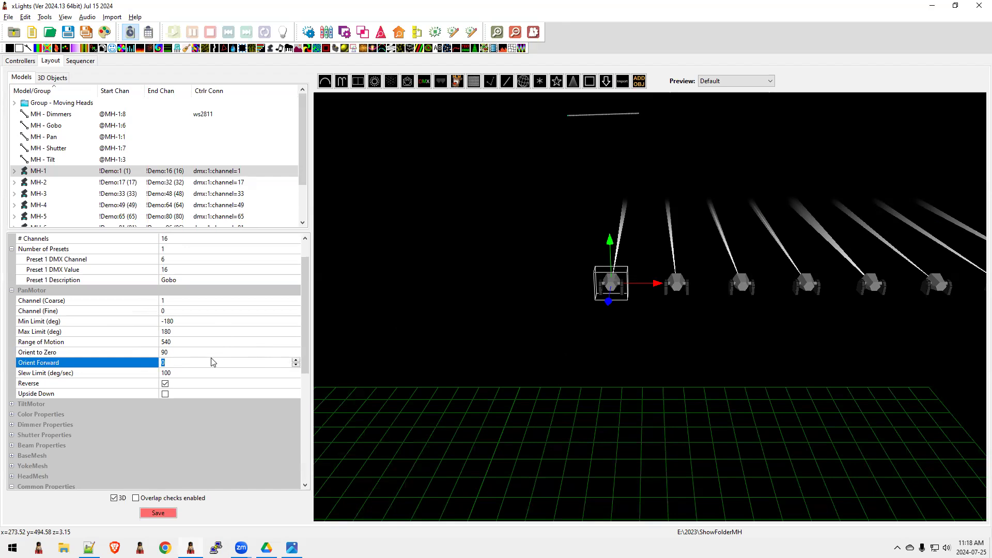
type("18")
key("Tab")
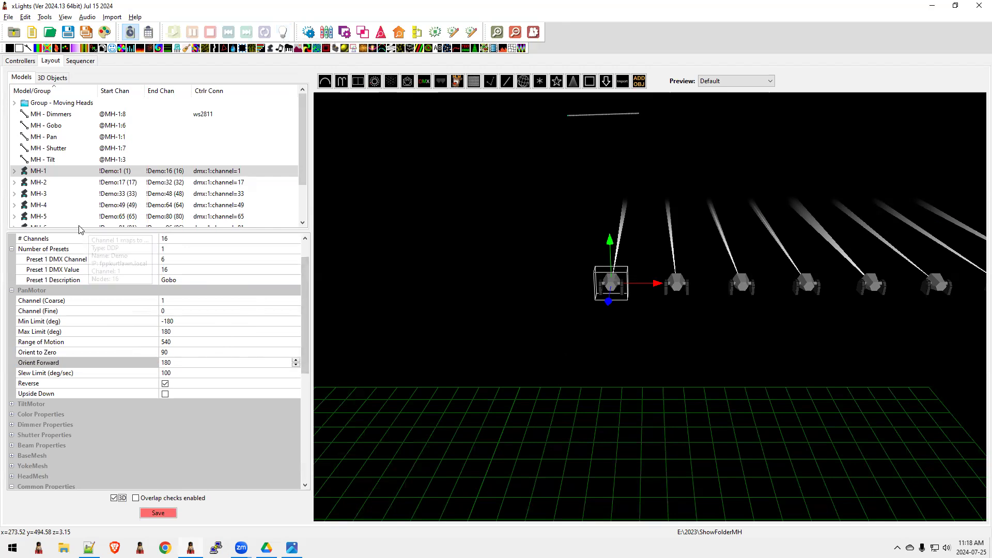
- Check MH-2's pan motor settings, and inspect Orient to Zero and Orient Up in MH-1's tilt motor settings
left_click(45, 185)
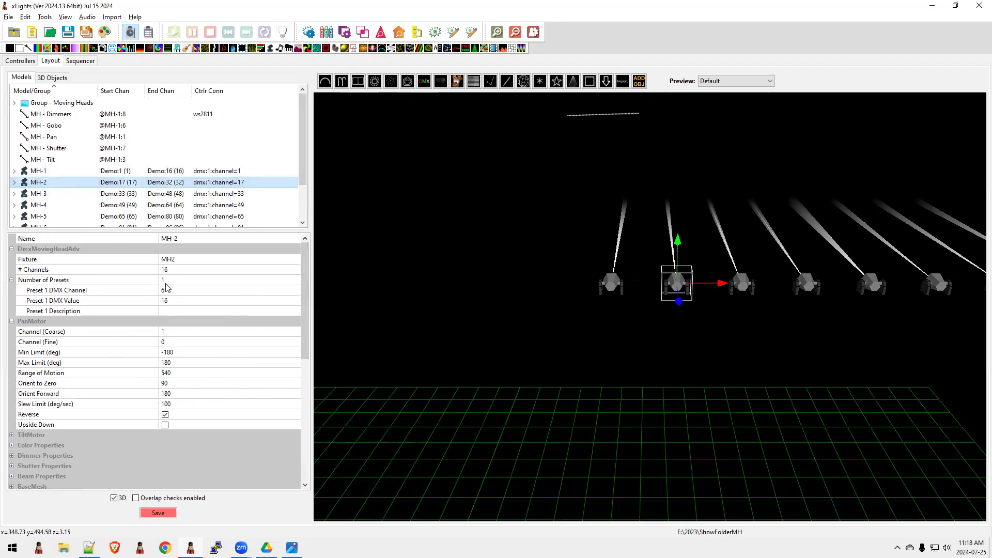
left_click(43, 176)
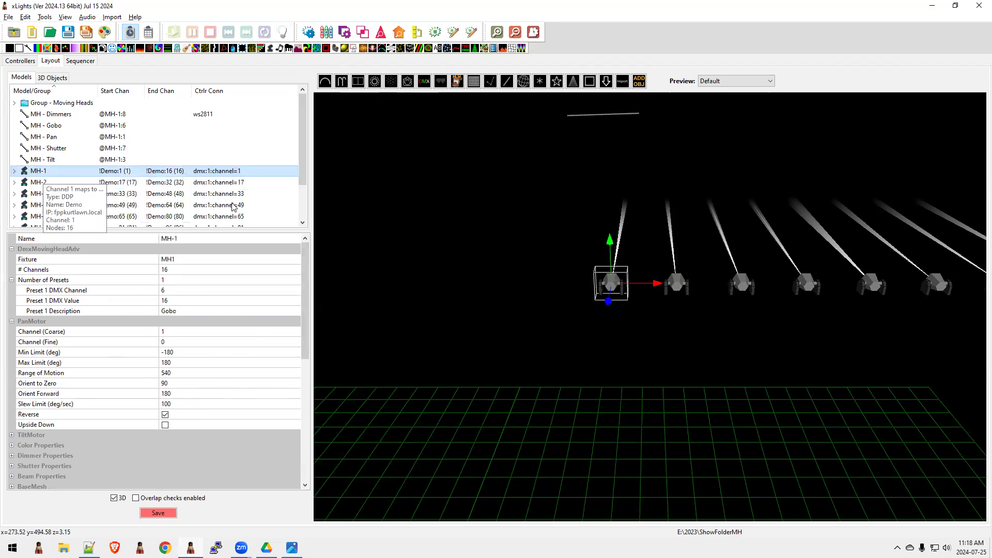
left_click(12, 321)
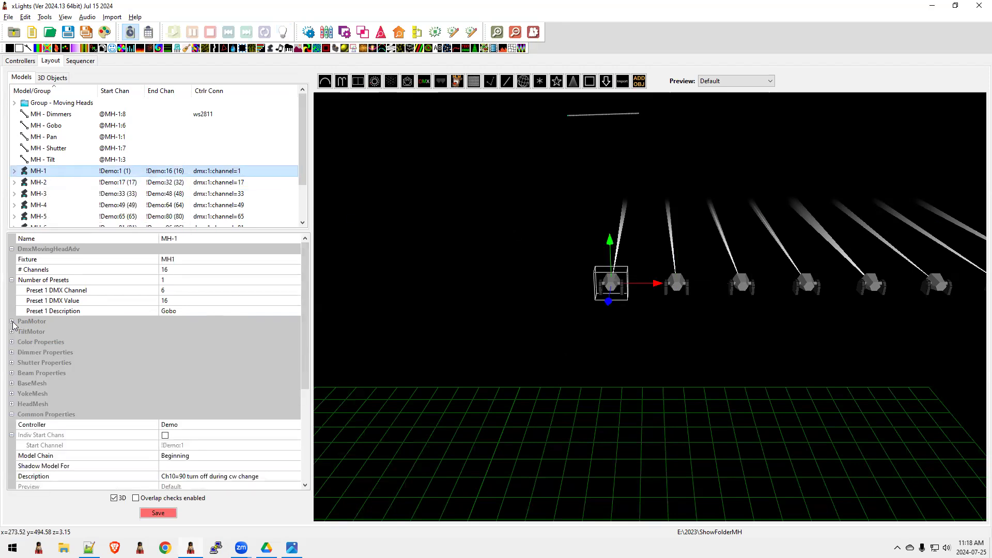
left_click(12, 331)
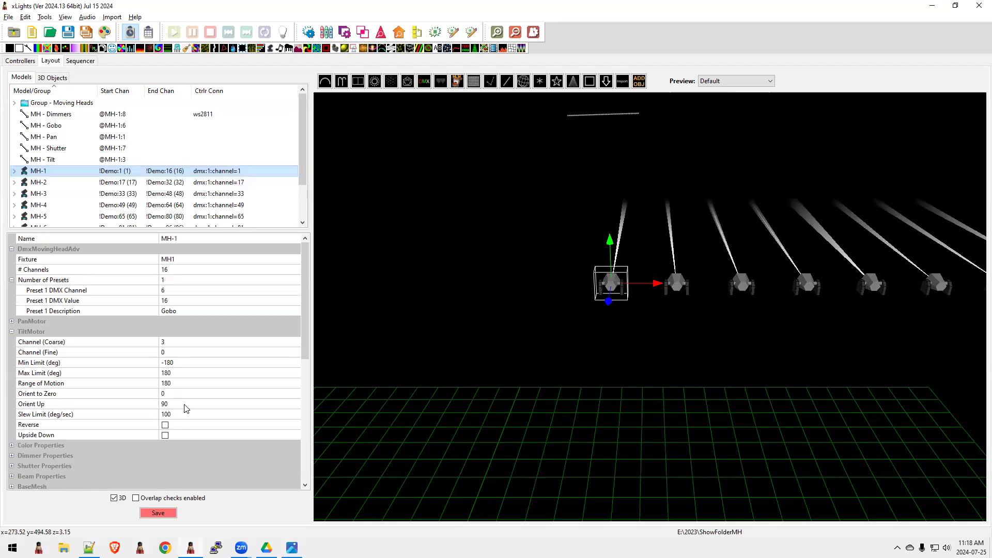
left_click(172, 393)
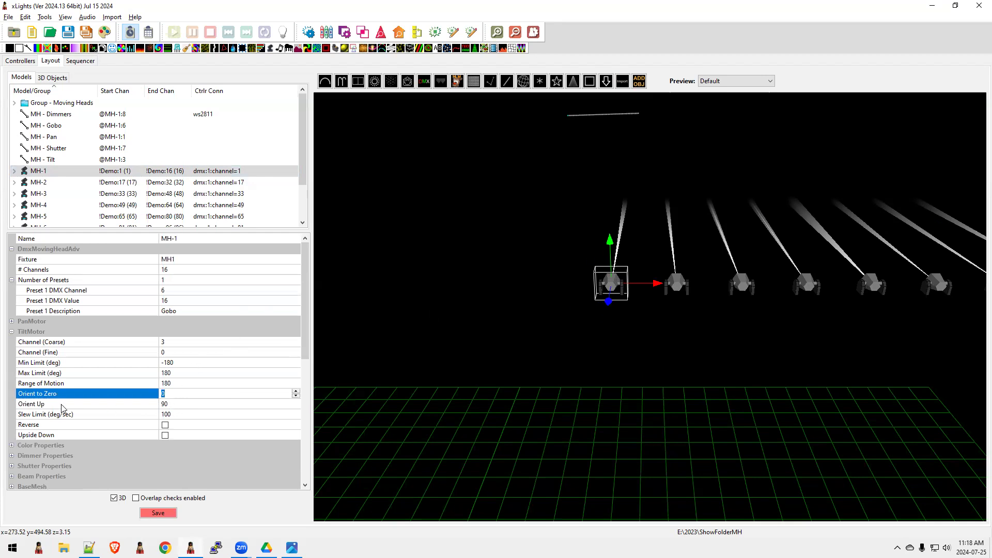
left_click(170, 404)
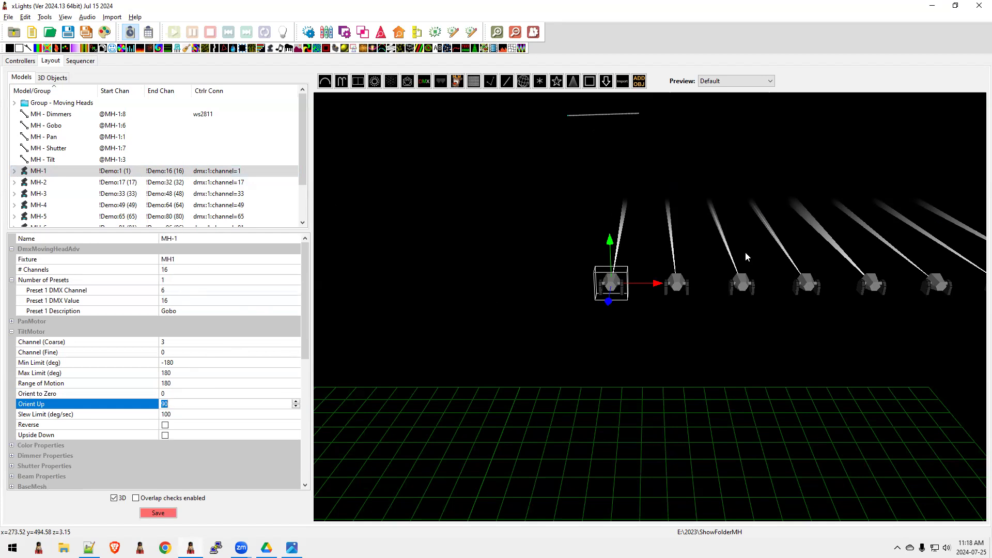
- In the sequencer, assign all fixtures to the Moving Head effect on Group - Moving Heads at the centre position, and toggle Output To Lights
left_click(82, 61)
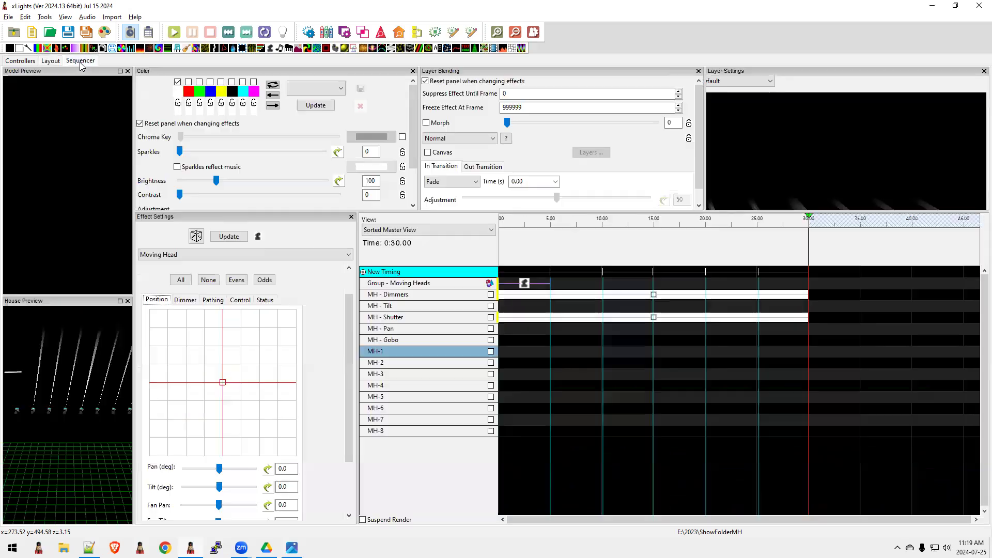
left_click(524, 284)
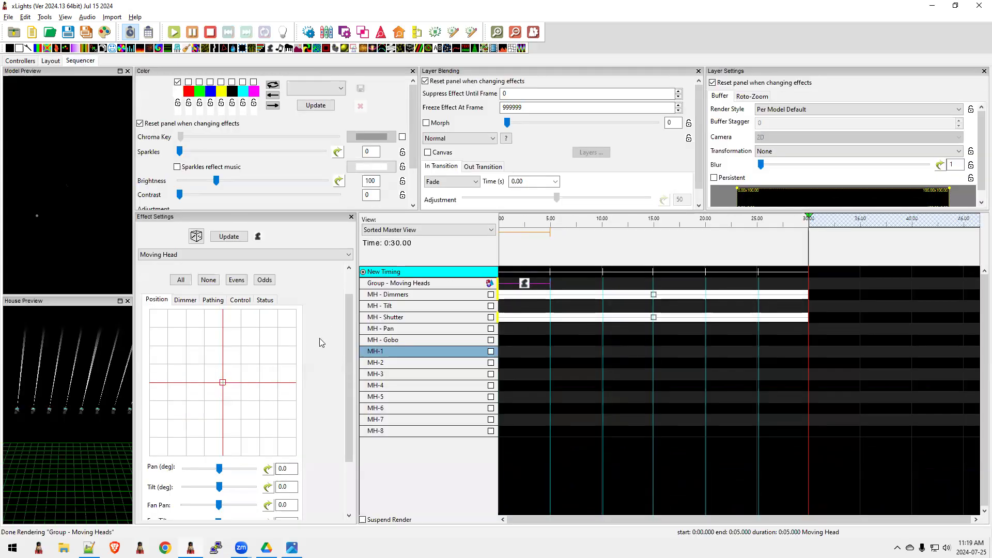
scroll(347, 321, "up", 2)
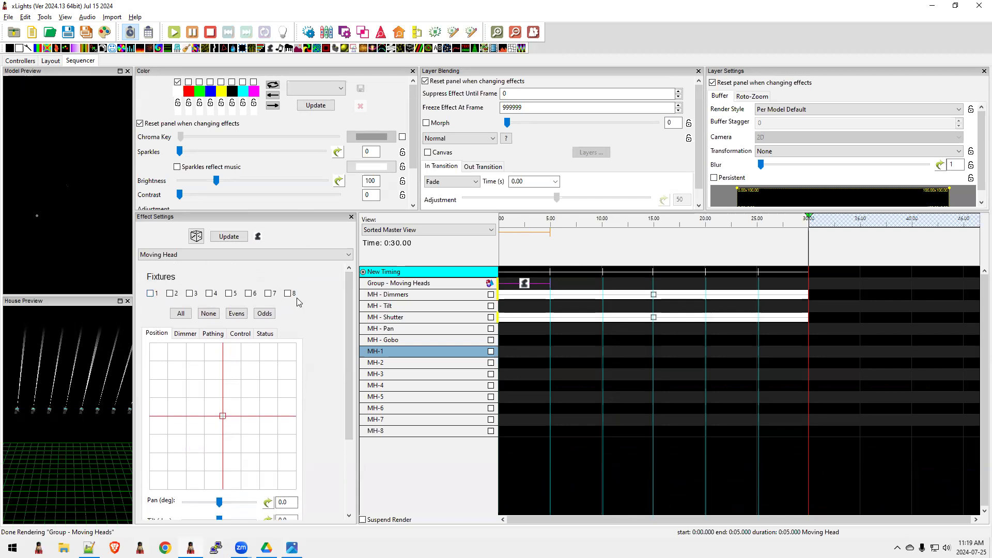
left_click(180, 314)
left_click_drag(255, 420, 223, 416)
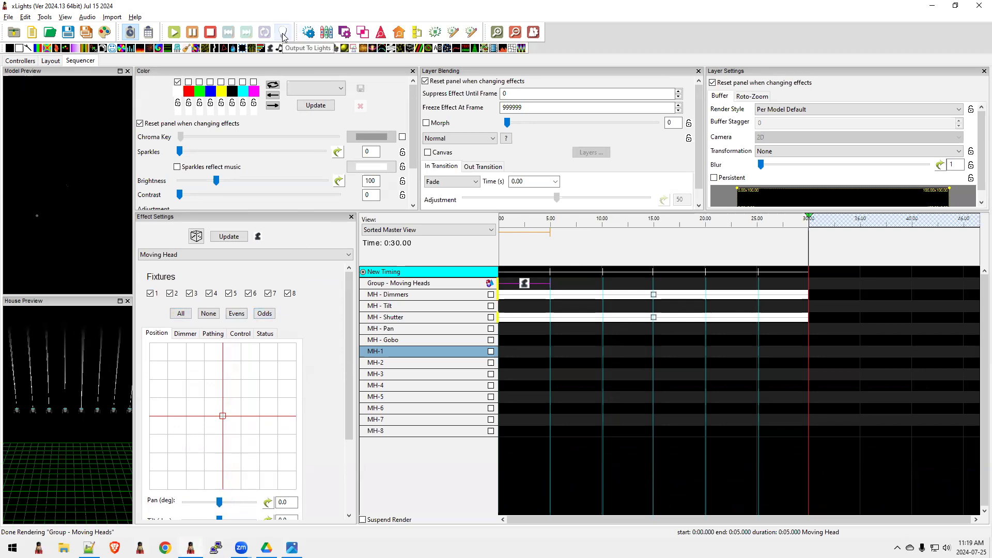
left_click(283, 34)
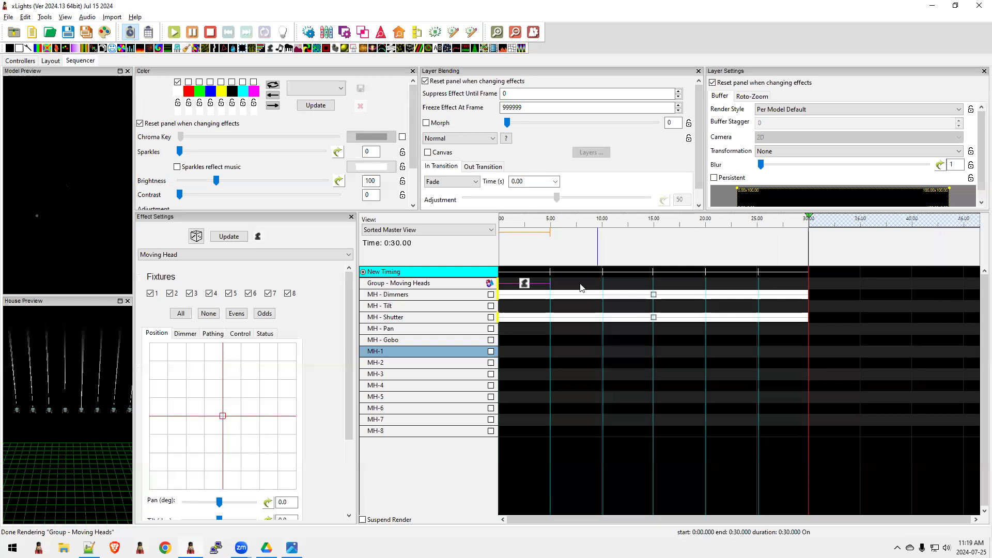
- Extend the Moving Head effect to about 10 seconds and insert a layer below Group - Moving Heads
left_click_drag(548, 283, 602, 282)
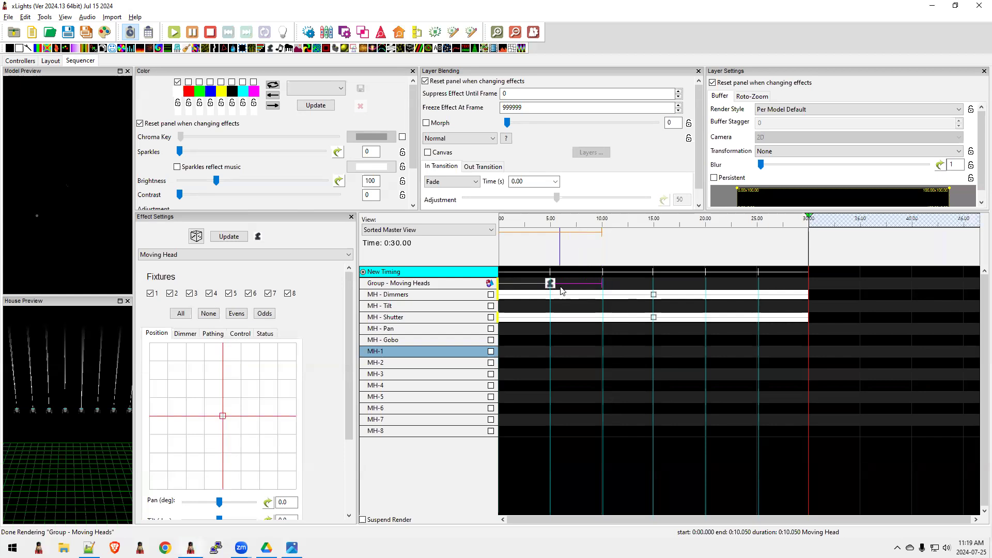
key("Right")
left_click(420, 285)
right_click(420, 284)
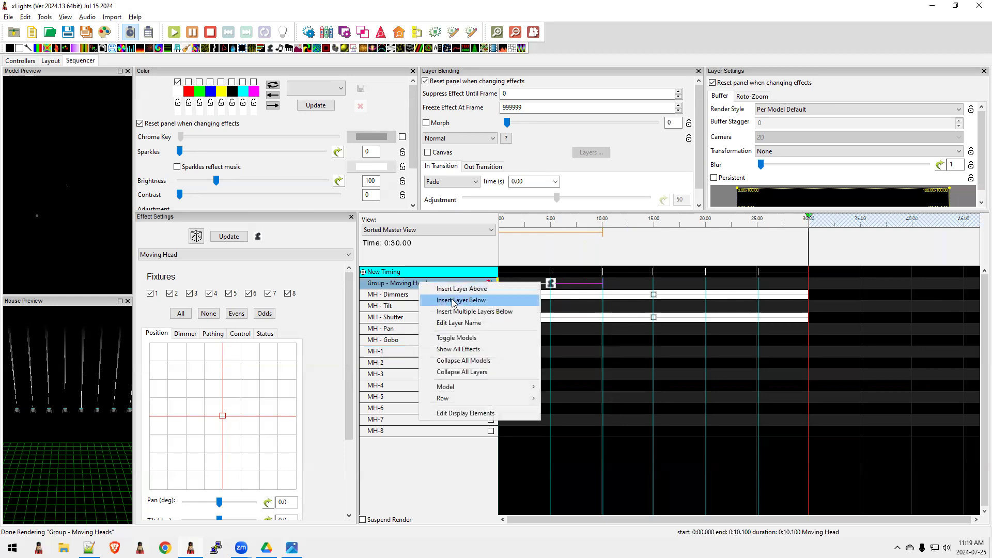
left_click(453, 301)
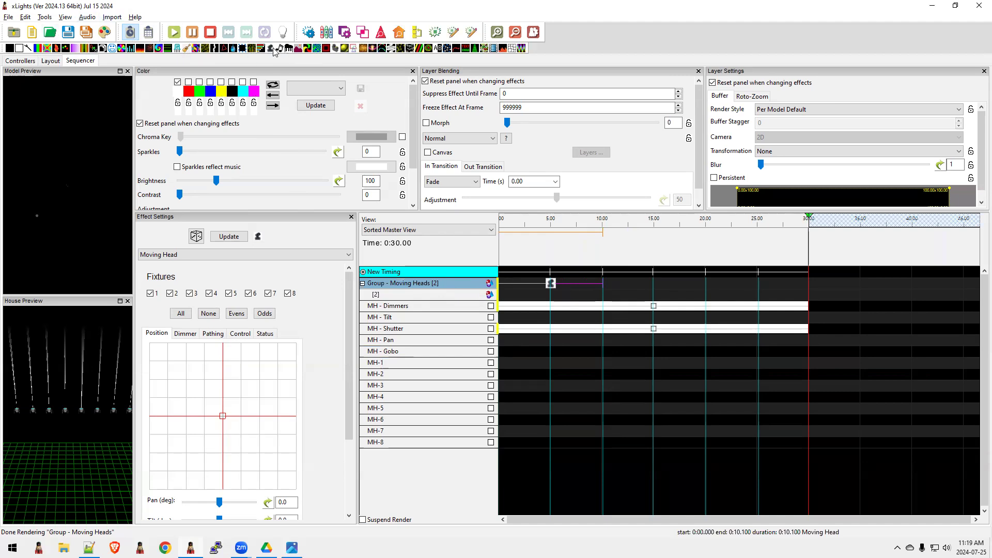
- Replace the first-layer Moving Head effect with one on layer 2 spanning 0 to 30 seconds, with the New Timing track deactivated
left_click_drag(272, 49, 514, 296)
key("Delete")
left_click(524, 295)
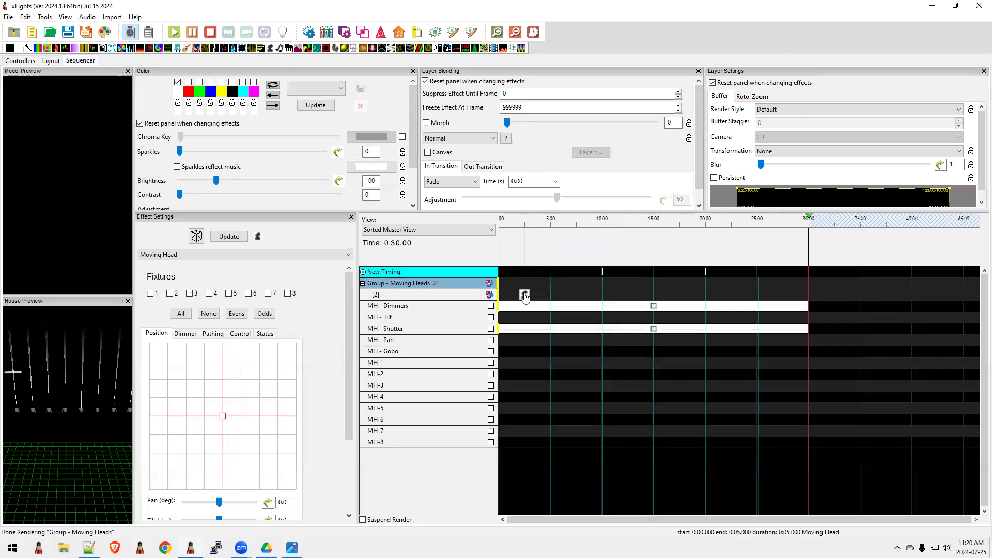
left_click(364, 273)
key("shift+Right")
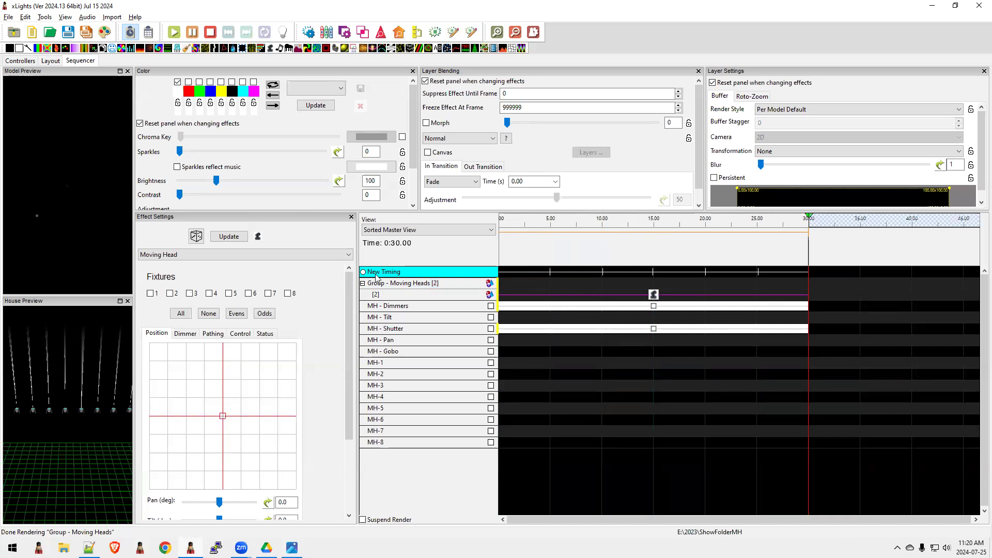
- Assign all fixtures to the layer 2 Moving Head effect and position them at pan 90 and tilt 90 degrees
left_click(180, 314)
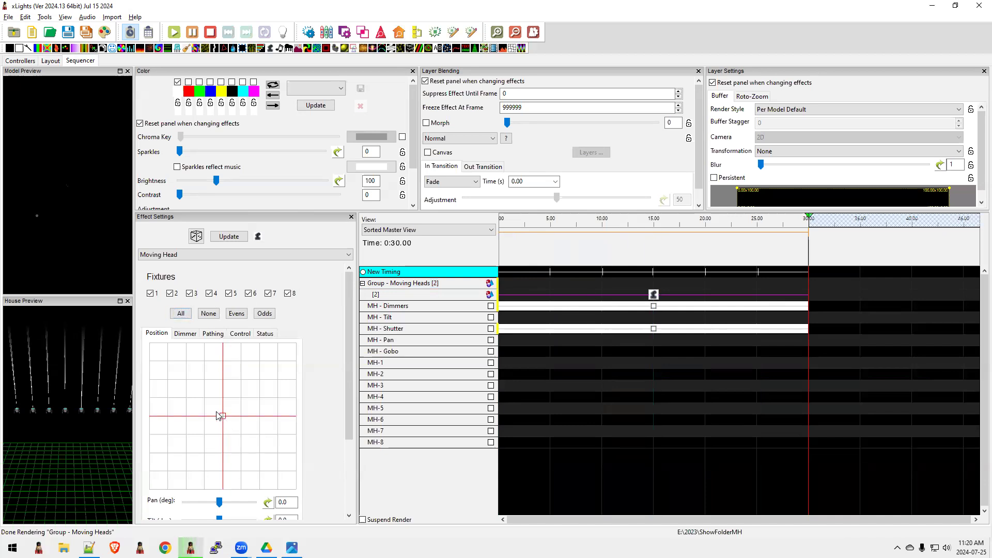
left_click_drag(223, 415, 230, 424)
left_click_drag(254, 438, 260, 455)
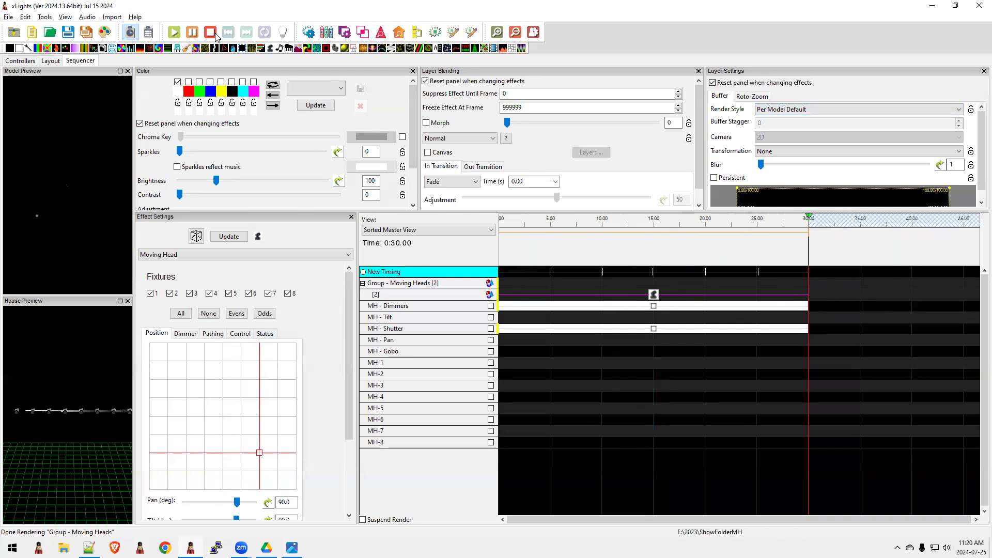
- Reactivate New Timing and place a Moving Head effect on the group's first layer from 0 to 5 seconds, with even fixtures panned to -90 degrees
left_click(363, 272)
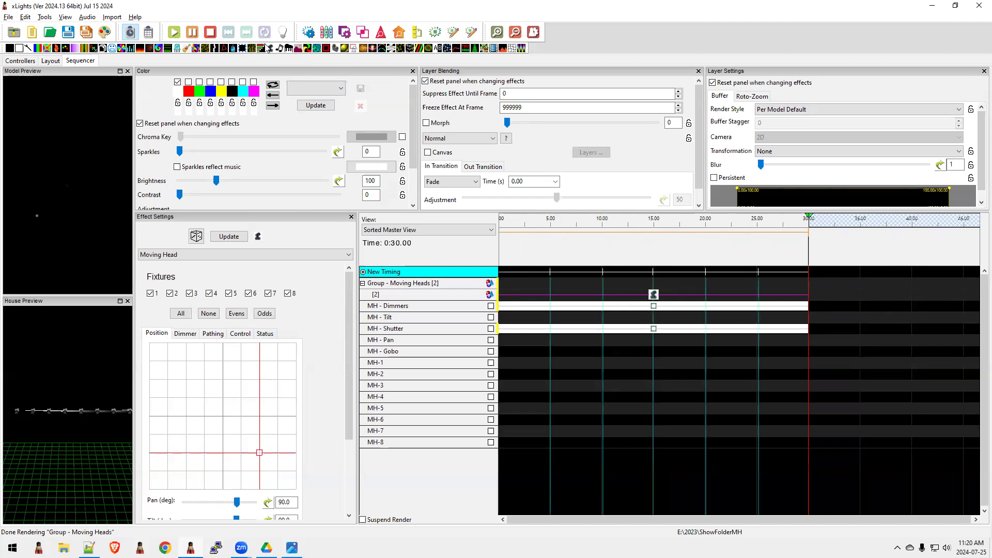
left_click_drag(269, 49, 514, 283)
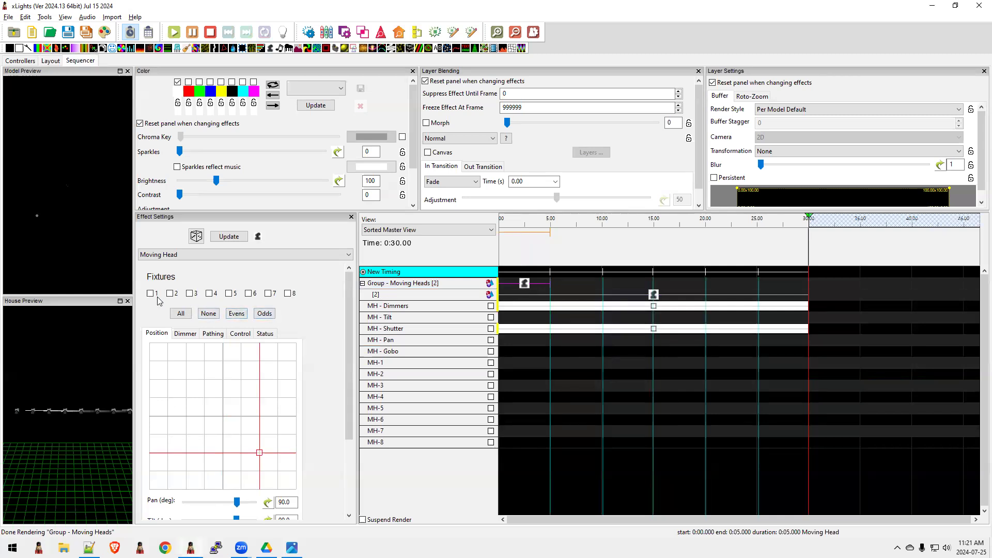
left_click(237, 314)
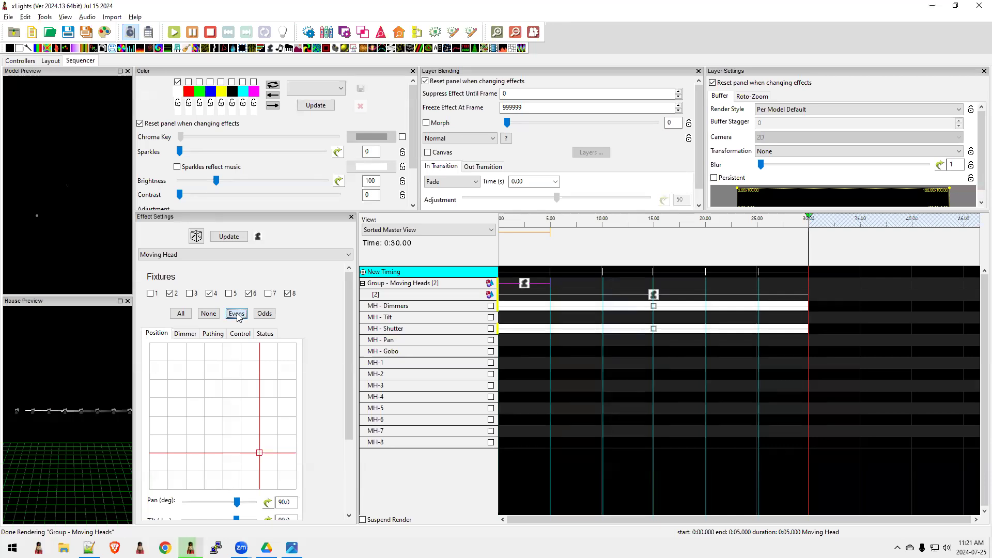
scroll(347, 318, "down", 1)
scroll(348, 319, "down", 3)
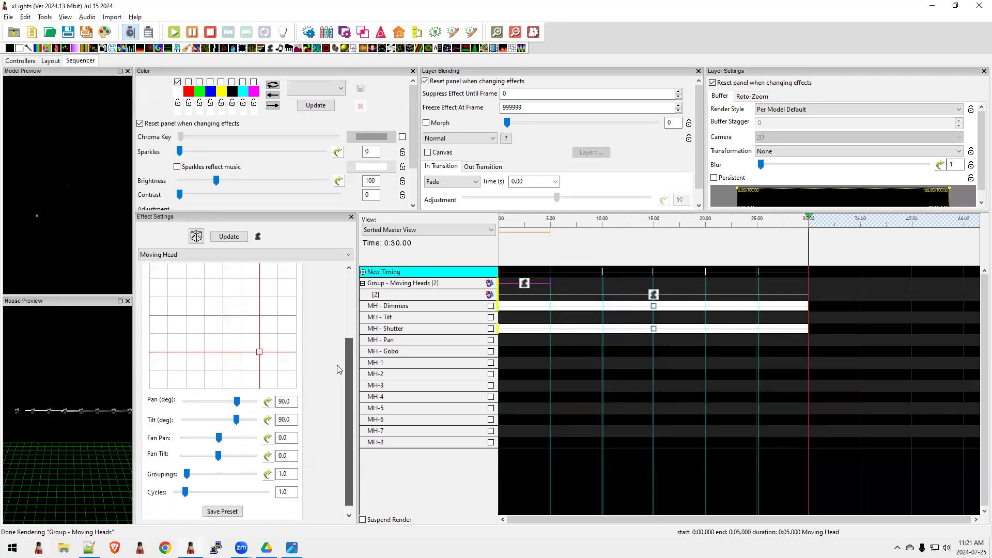
left_click_drag(260, 349, 187, 350)
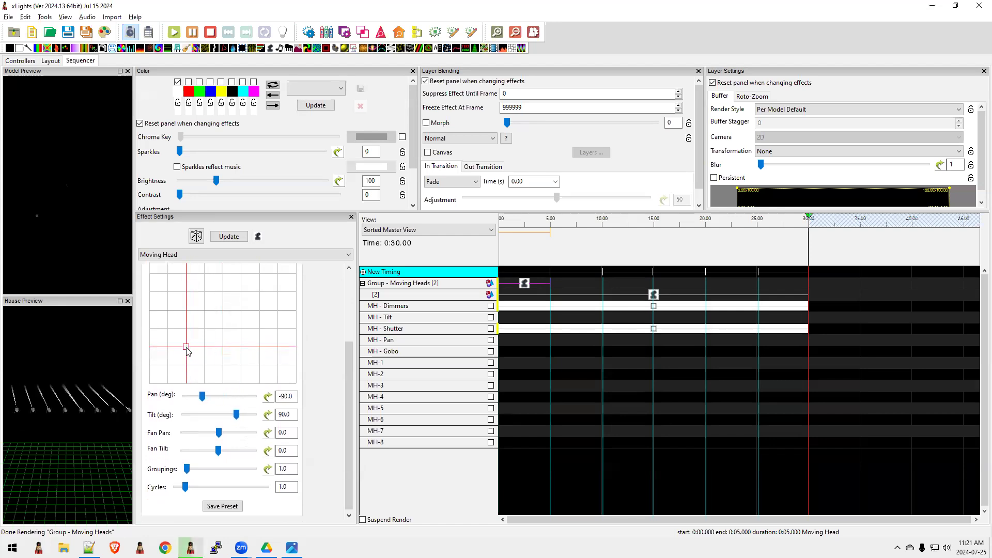
left_click_drag(349, 376, 356, 303)
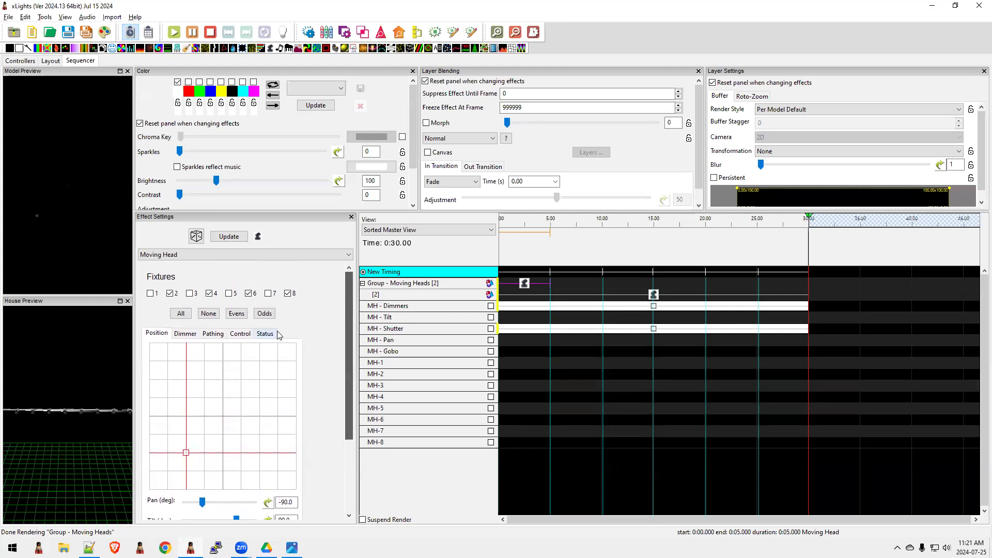
- Position the odd fixtures of the first-layer Moving Head effect at pan 45 and tilt 45 degrees
left_click(264, 314)
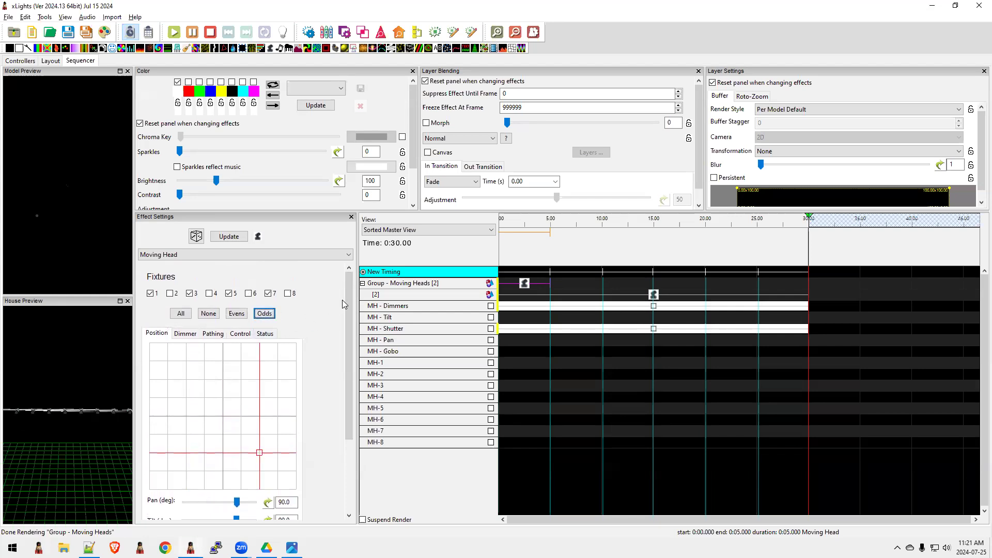
scroll(261, 396, "down", 3)
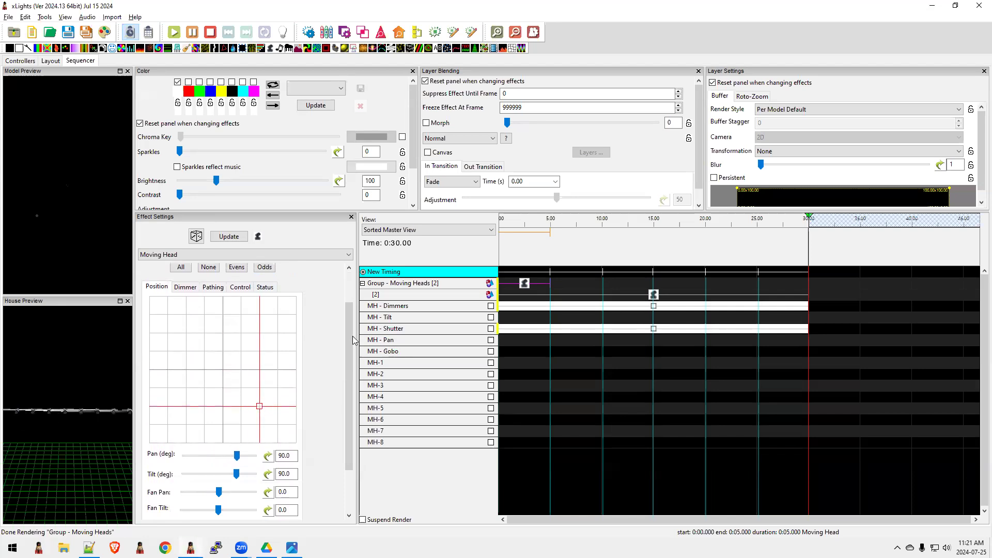
mouse_move(349, 337)
left_mouse_down()
mouse_move(346, 379)
mouse_move(341, 330)
left_mouse_up()
scroll(24, 421, "up", 5)
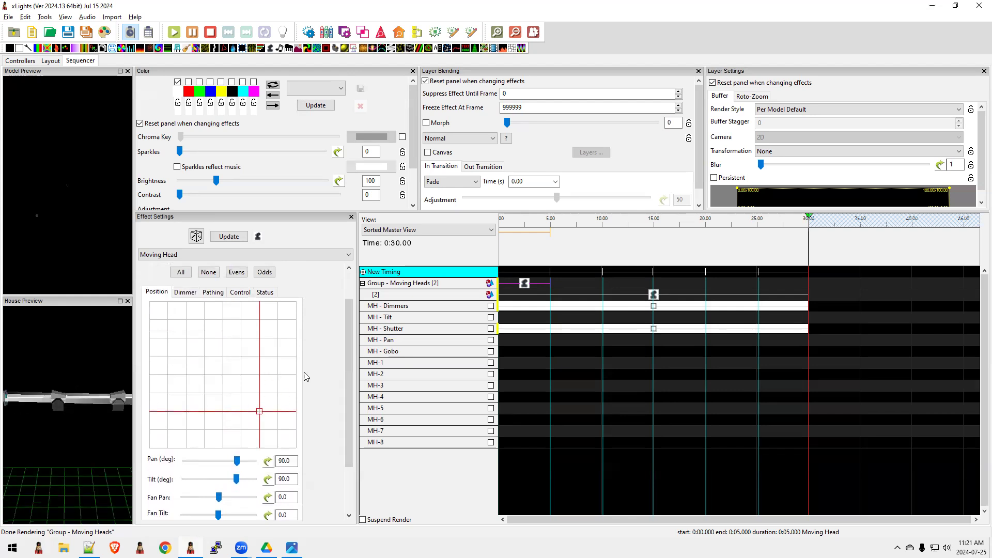
left_click_drag(259, 415, 242, 397)
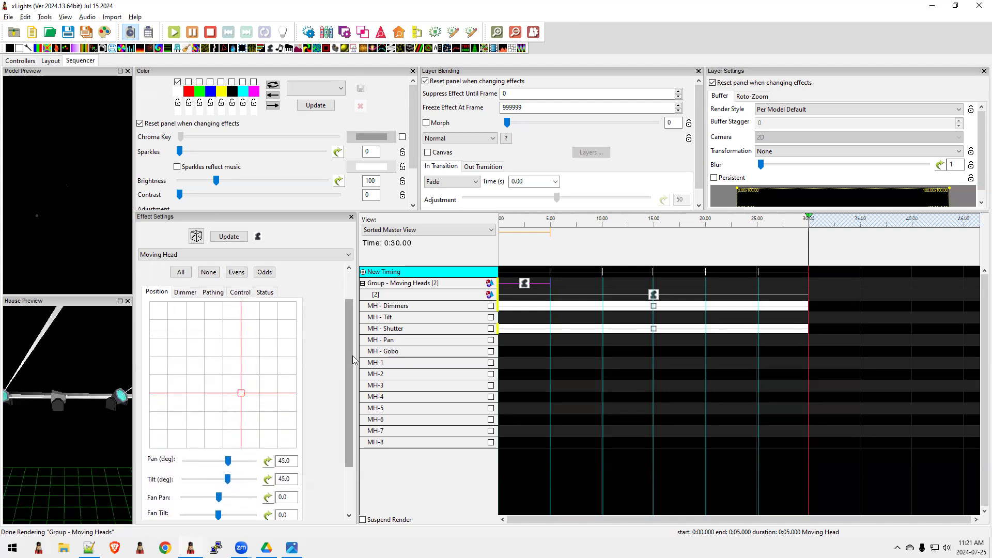
- Position the even fixtures of the first-layer Moving Head effect at pan -45 and tilt 45 degrees
left_click_drag(348, 322, 348, 294)
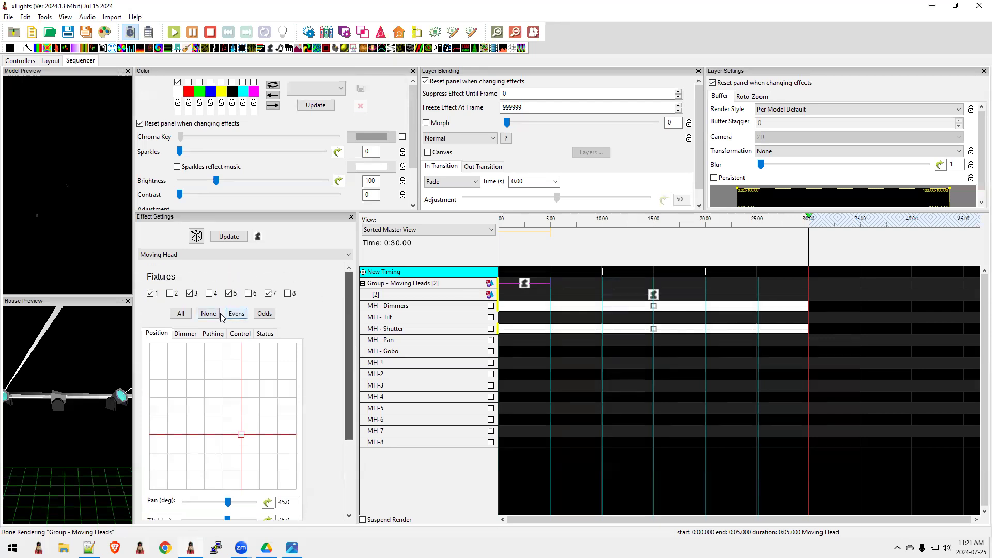
left_click(245, 316)
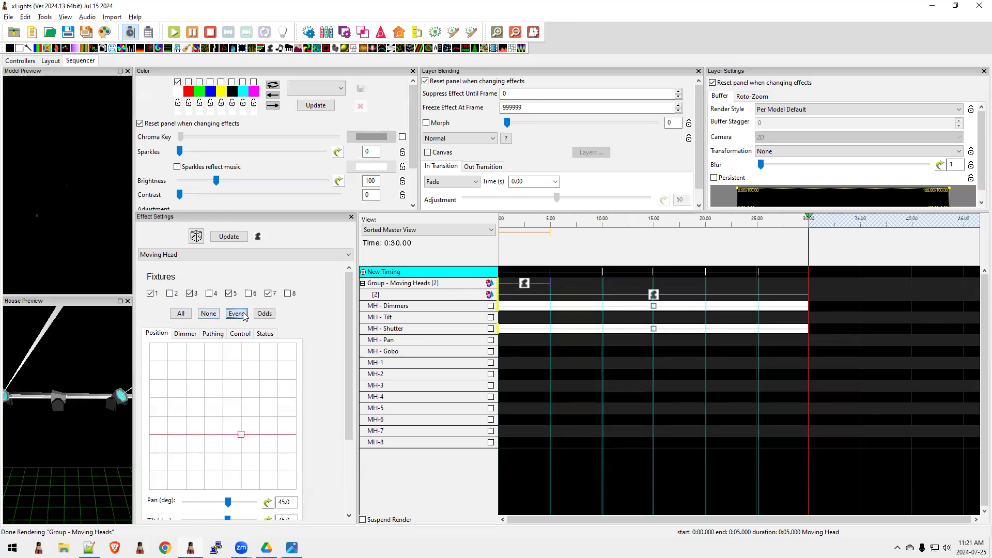
left_click_drag(186, 453, 204, 434)
- Enlarge the House Preview in height and width and zoom it out to show all eight moving heads
scroll(68, 410, "down", 8)
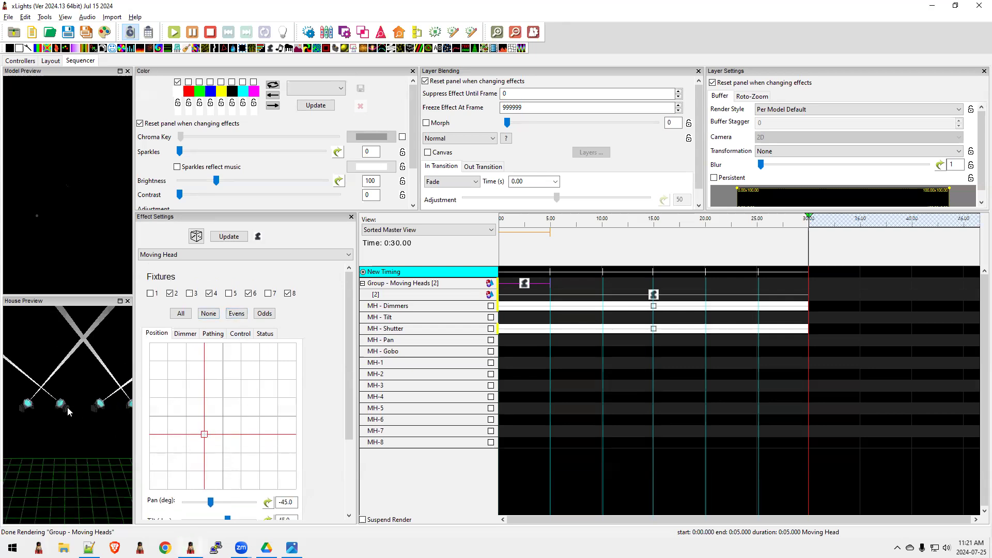
left_click_drag(86, 295, 86, 136)
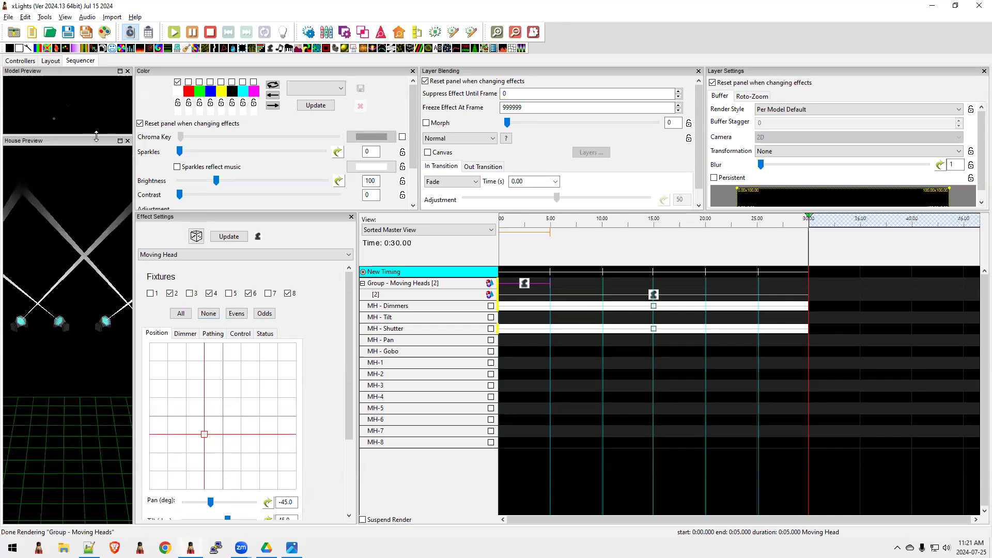
left_click_drag(133, 277, 329, 276)
scroll(169, 349, "down", 5)
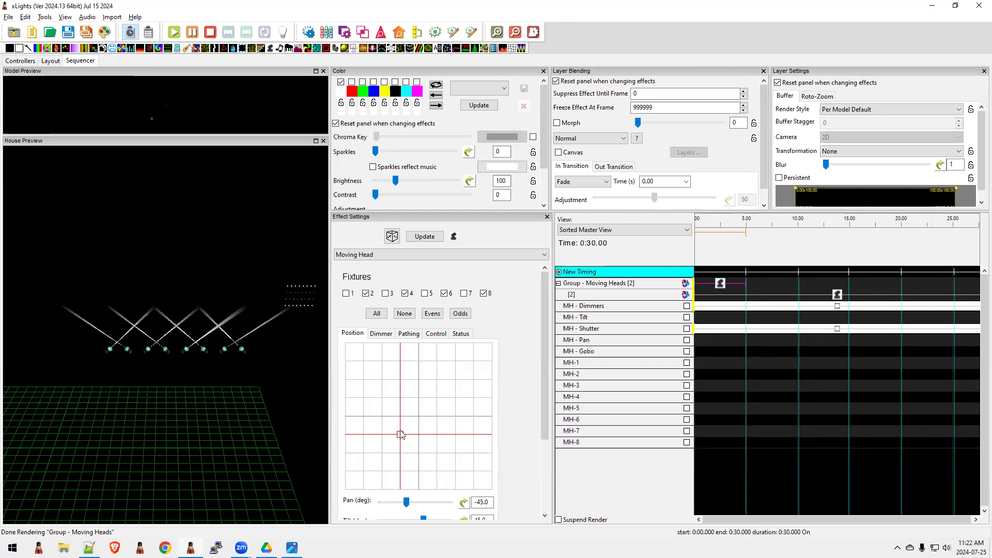
- Try tilting the even fixtures to 90 degrees, and return them to a 45-degree tilt
mouse_move(401, 436)
left_mouse_down()
mouse_move(419, 417)
mouse_move(421, 453)
mouse_move(402, 454)
left_mouse_up()
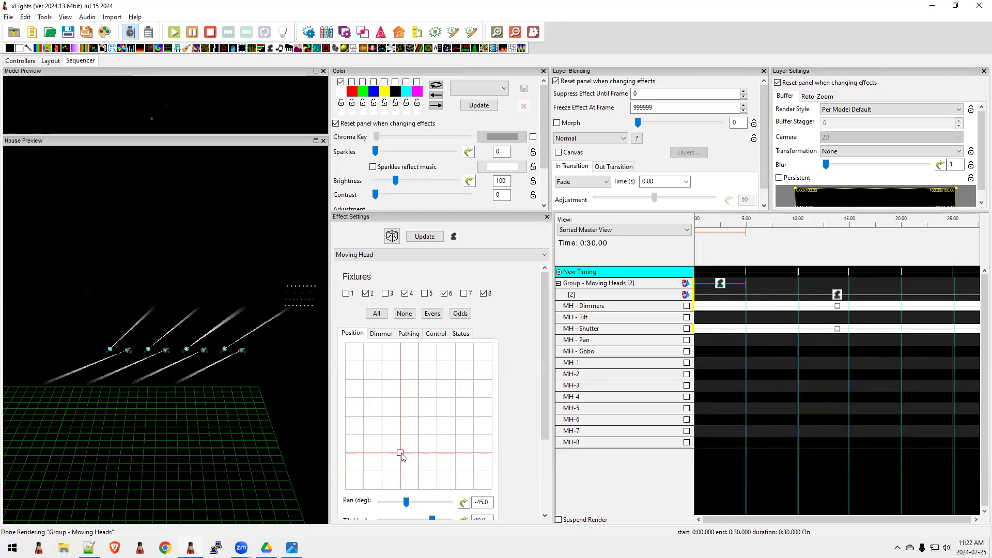
mouse_move(402, 454)
left_mouse_down()
mouse_move(382, 455)
mouse_move(402, 437)
left_mouse_up()
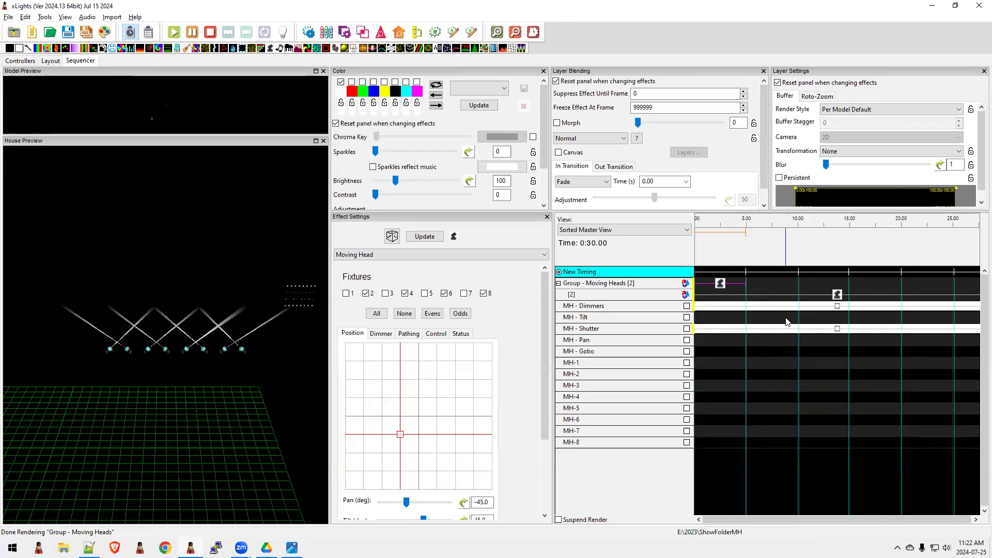
- Replace the MH - Dimmers On effect with a shorter On effect spanning 0 to 5 seconds
left_click(837, 310)
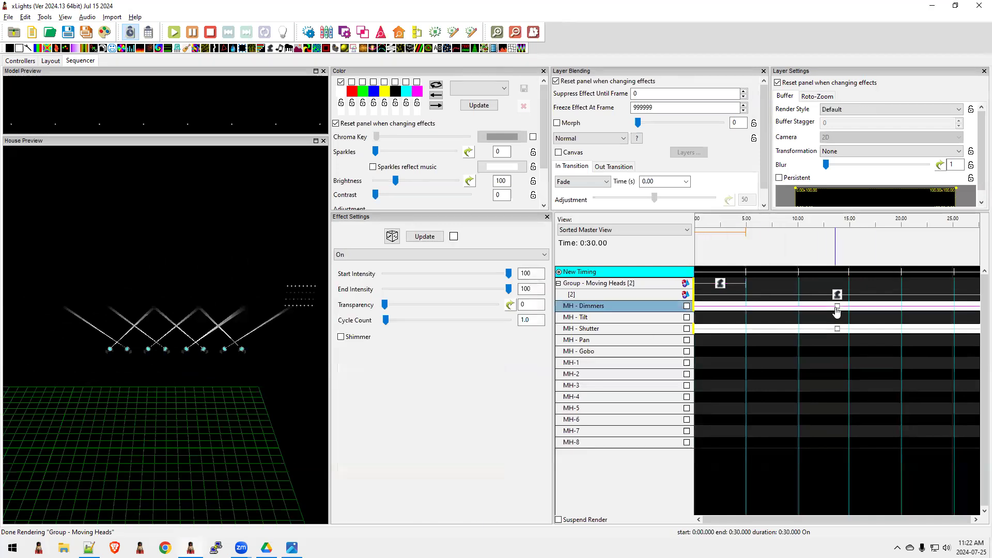
key("Delete")
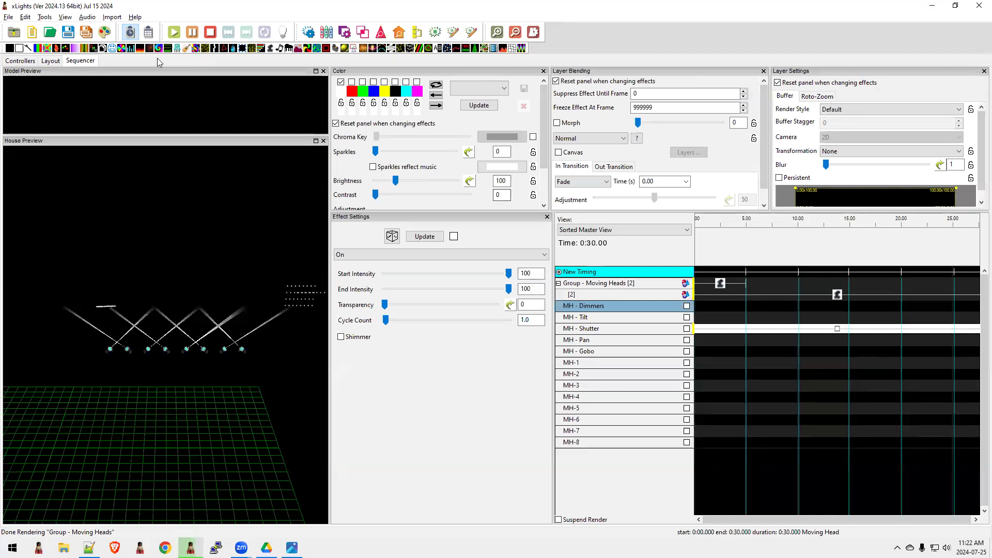
left_click_drag(20, 51, 704, 310)
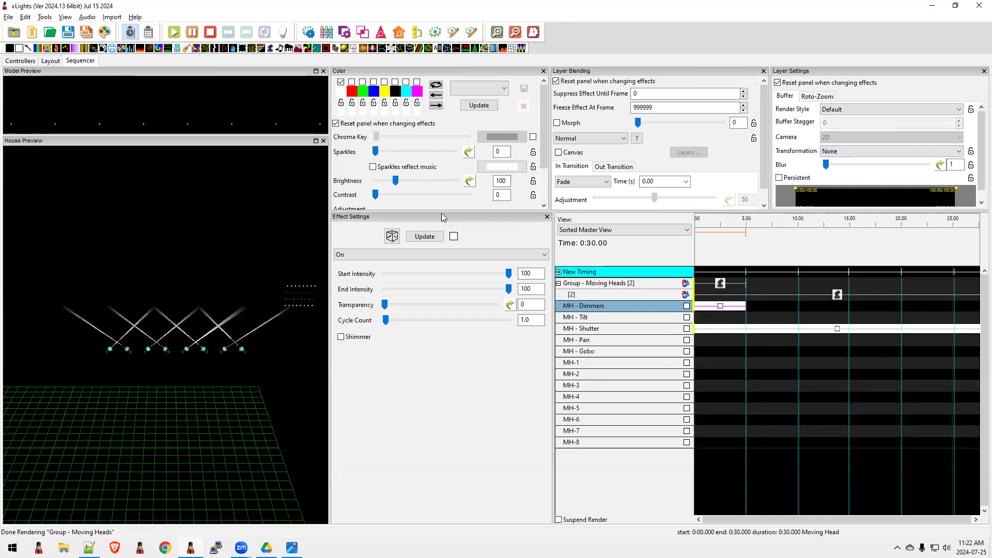
- Set the MH - Dimmers effect's End Intensity to 30 and play back the 0 to 5 second range
left_click_drag(441, 210, 507, 250)
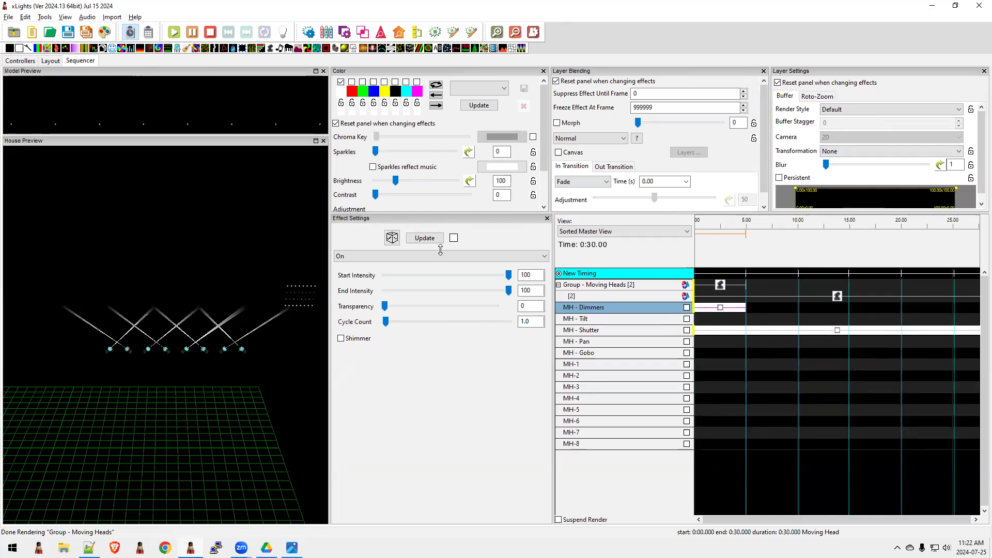
left_click(509, 328)
left_click_drag(509, 331, 423, 330)
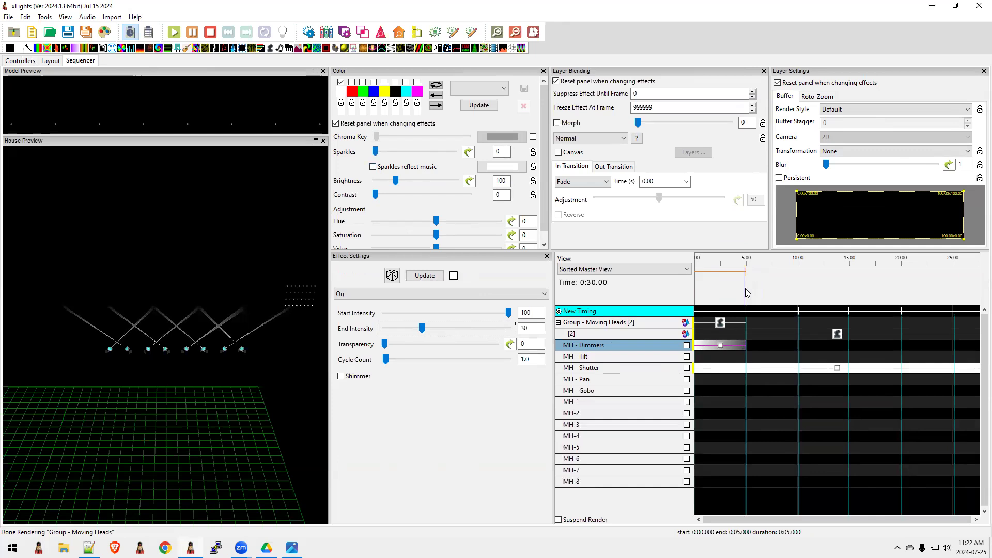
left_click_drag(747, 293, 693, 298)
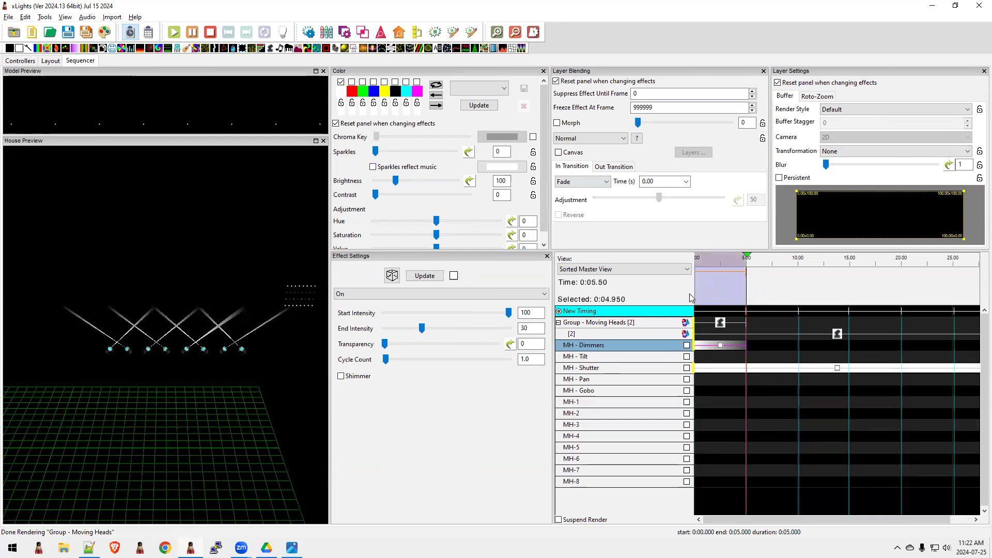
left_click(174, 32)
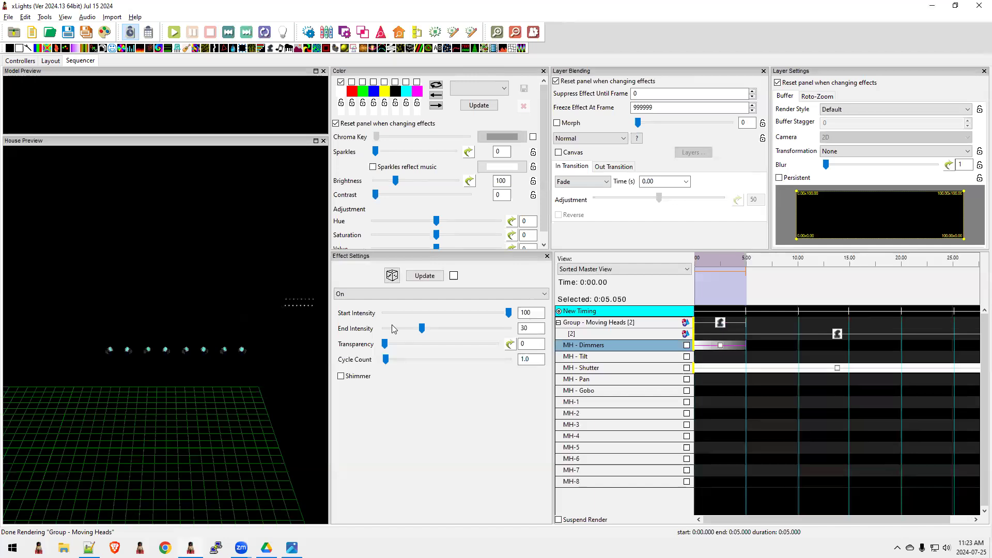
- Lower the MH - Dimmers effect's End Intensity to 0 and replay the selected range
left_click_drag(422, 328, 384, 331)
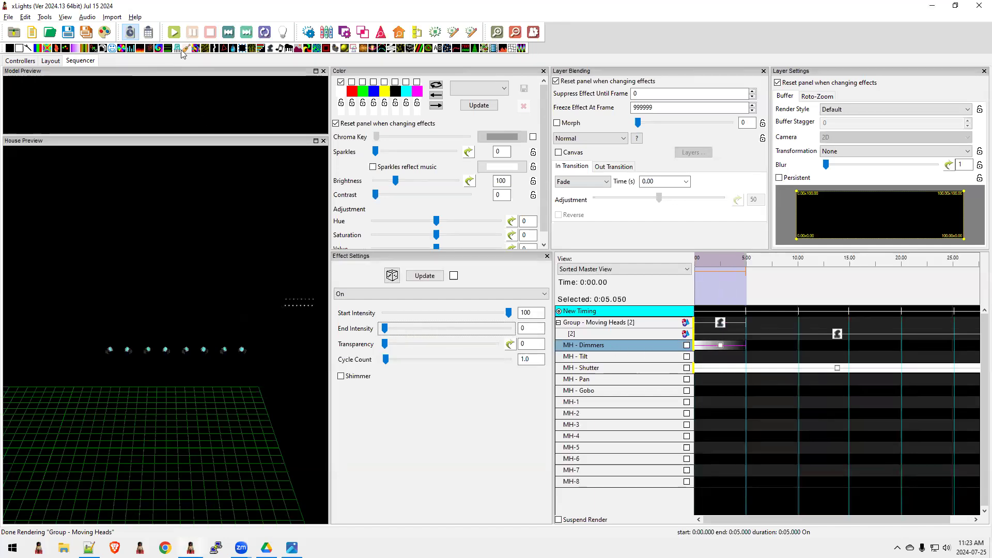
left_click(173, 33)
- Select all fixtures in the group's first-layer Moving Head effect, check their status listing, and reset their settings to default
left_click(721, 324)
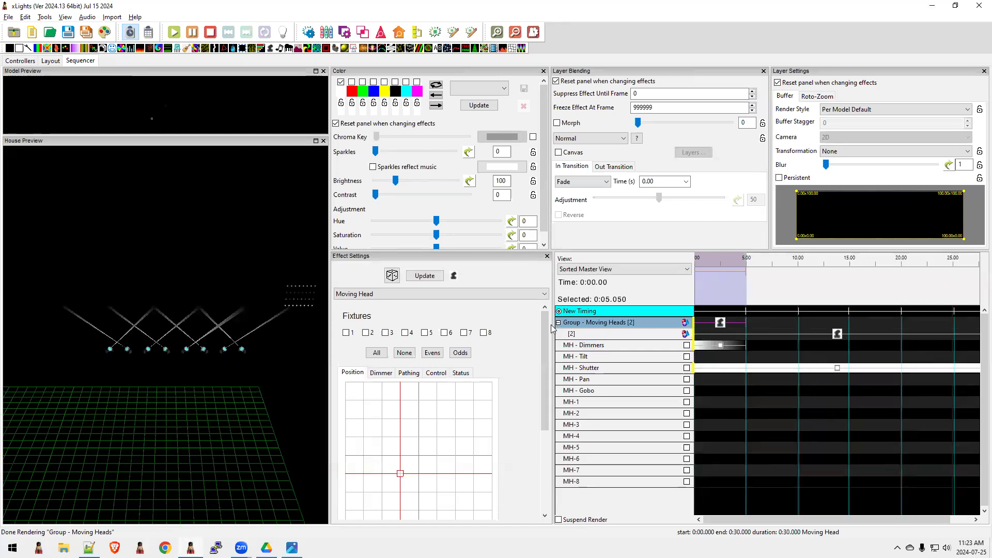
left_click_drag(548, 330, 544, 421)
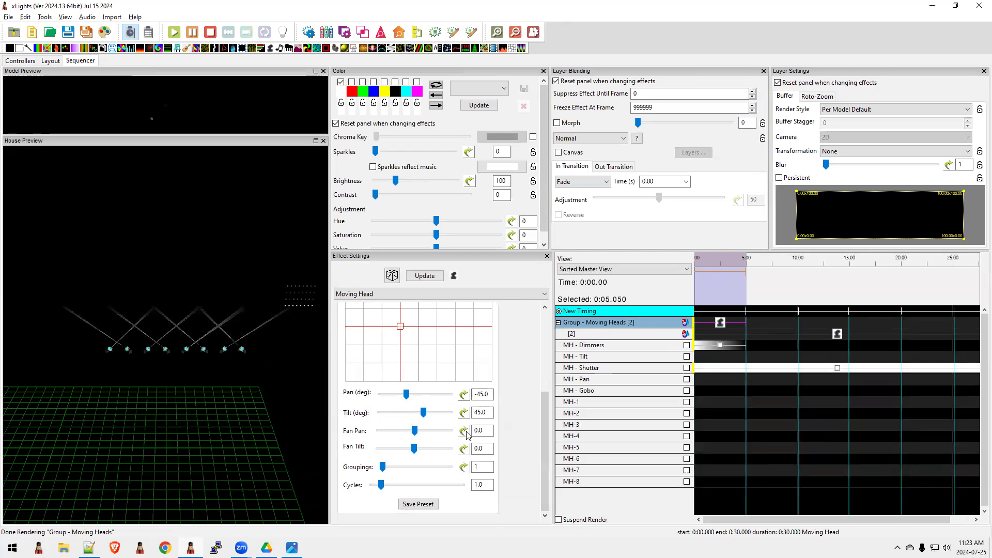
left_click_drag(547, 419, 545, 336)
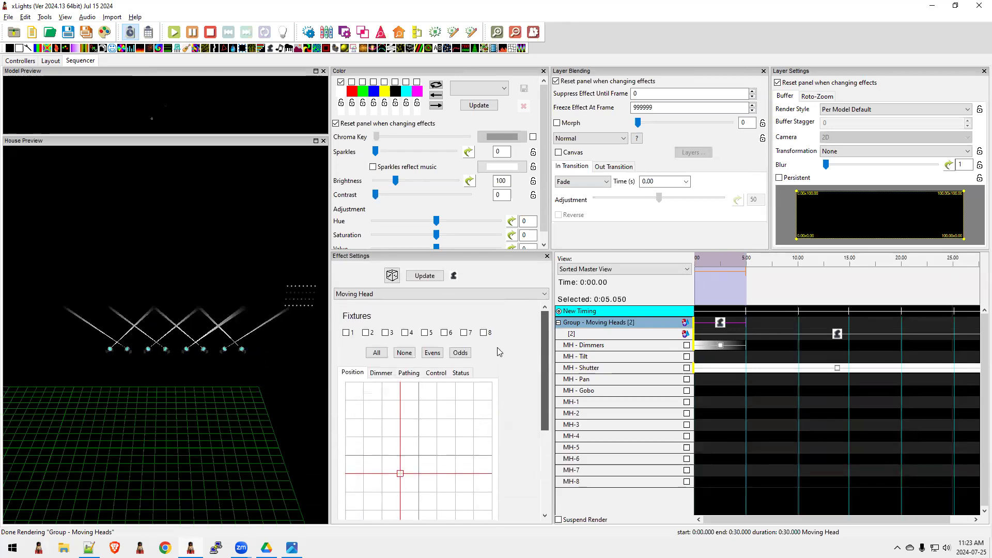
left_click(377, 353)
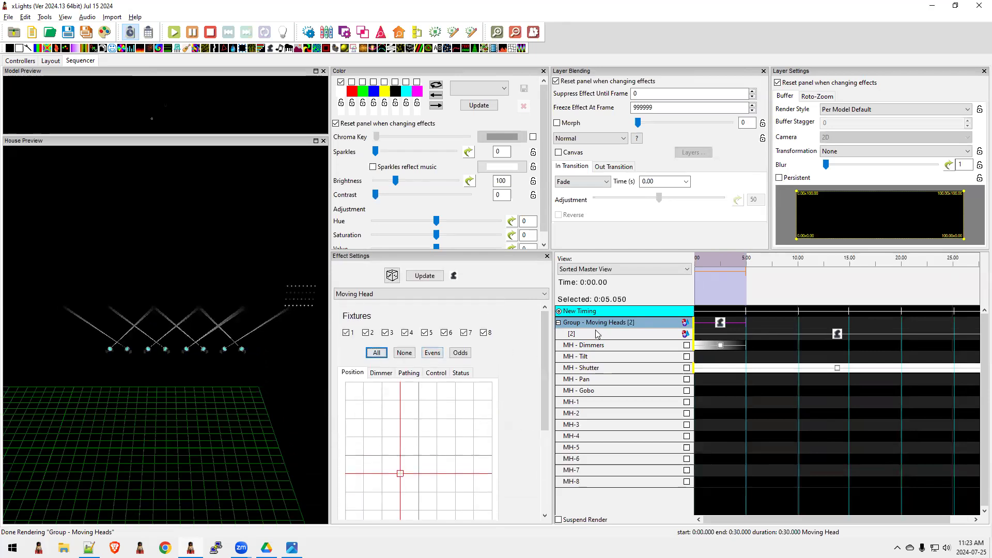
left_click_drag(547, 331, 558, 313)
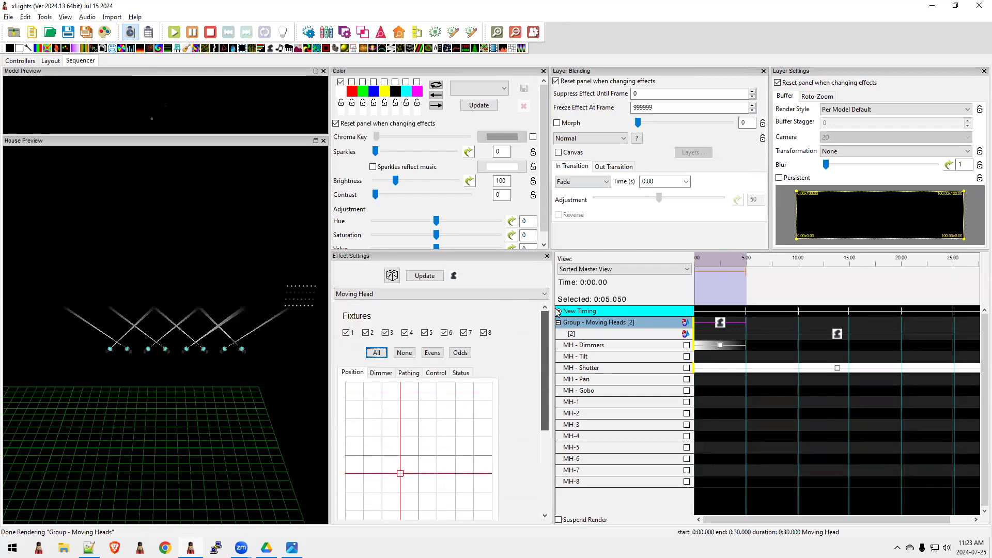
left_click(459, 373)
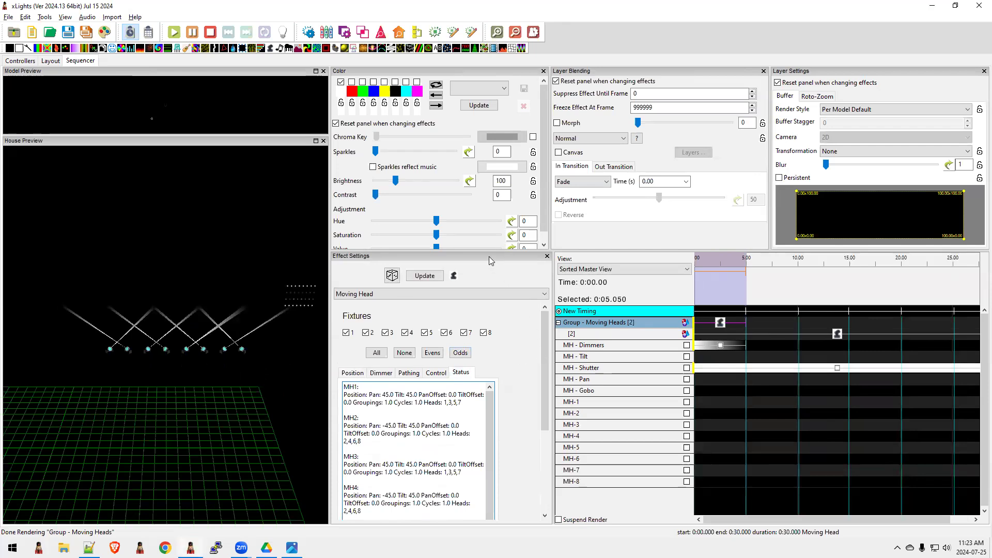
left_click_drag(485, 250, 487, 186)
scroll(440, 361, "down", 3)
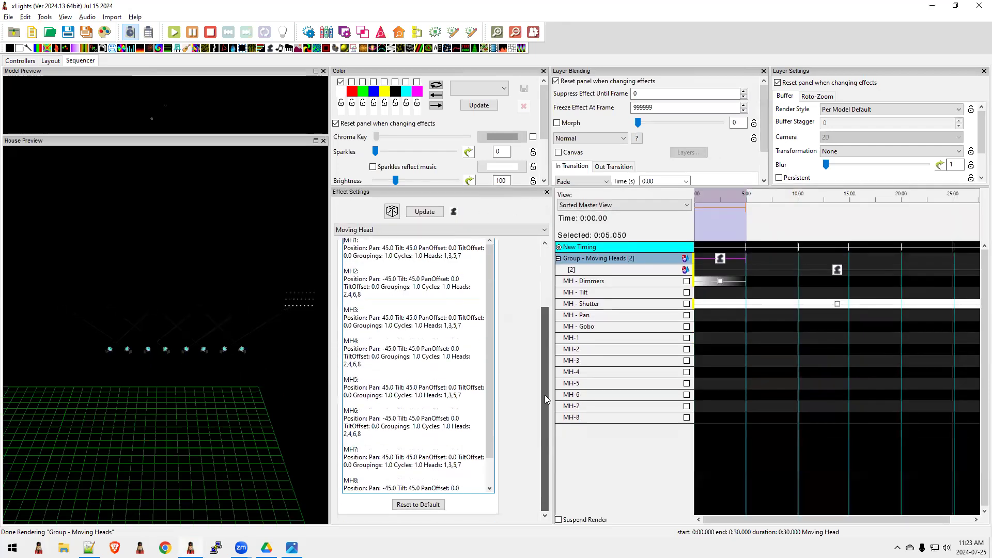
left_click(421, 505)
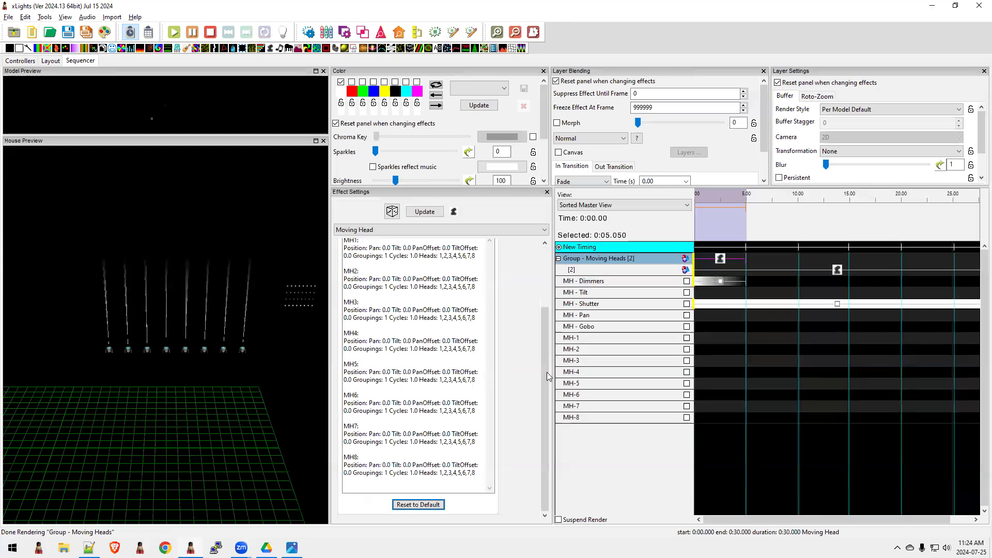
- Position all fixtures of the first-layer Moving Head effect at pan 0 and tilt 45 degrees
scroll(538, 305, "up", 3)
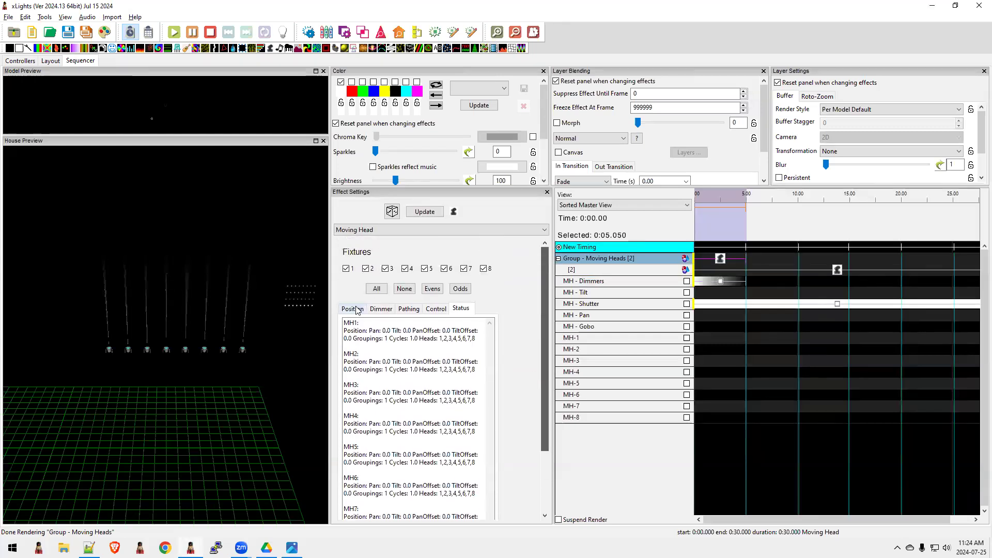
left_click(356, 309)
left_click_drag(415, 477, 423, 496)
left_click_drag(542, 336, 537, 394)
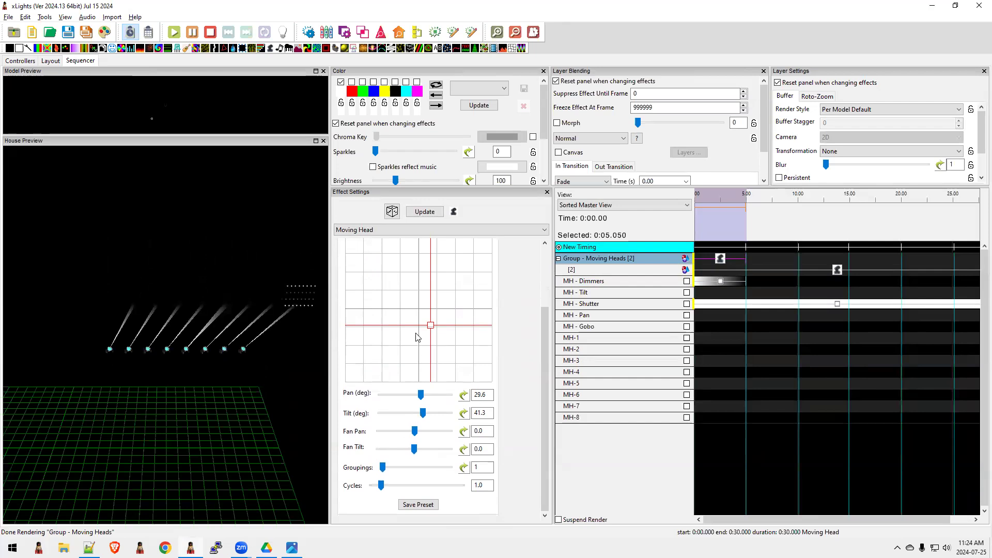
left_click_drag(431, 328, 419, 329)
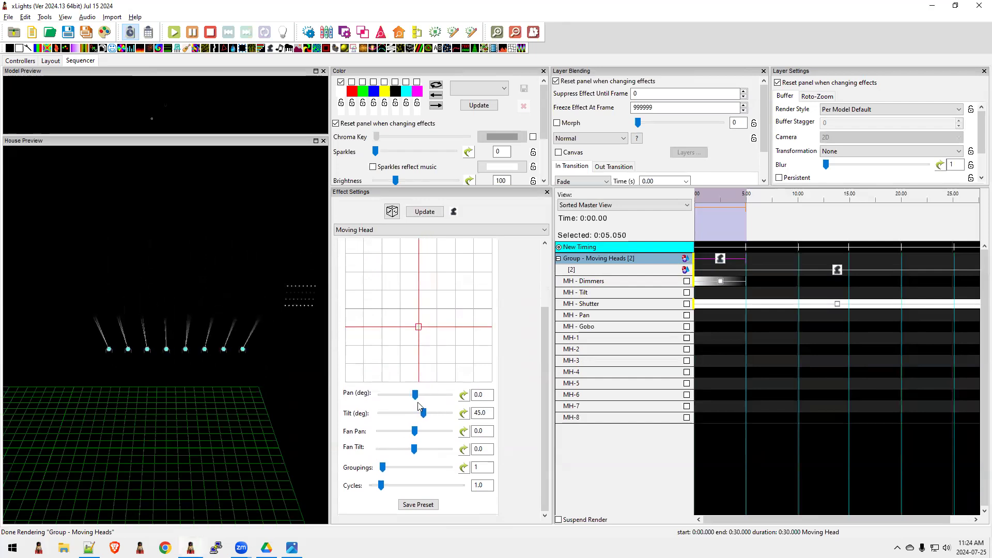
- Move the first-layer effect's pan to about 51 degrees and apply a Ramp value curve to it from -45 to 45
mouse_move(415, 395)
left_mouse_down()
mouse_move(404, 397)
mouse_move(425, 396)
left_mouse_up()
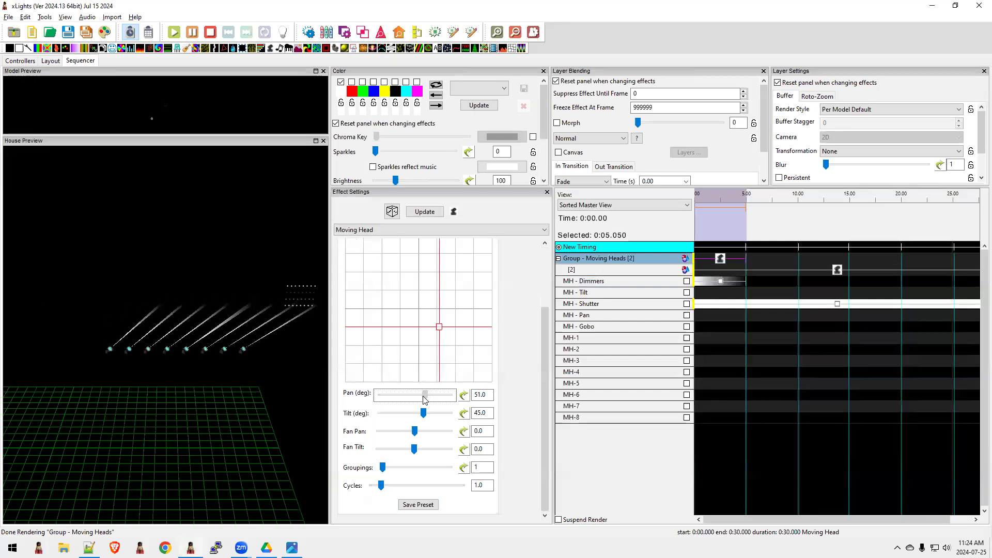
left_click(463, 397)
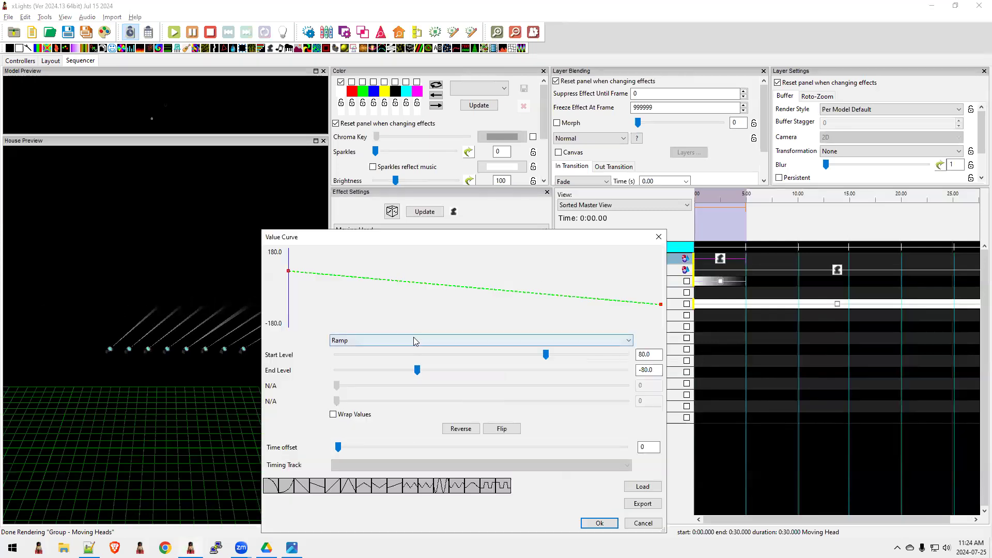
left_click(414, 340)
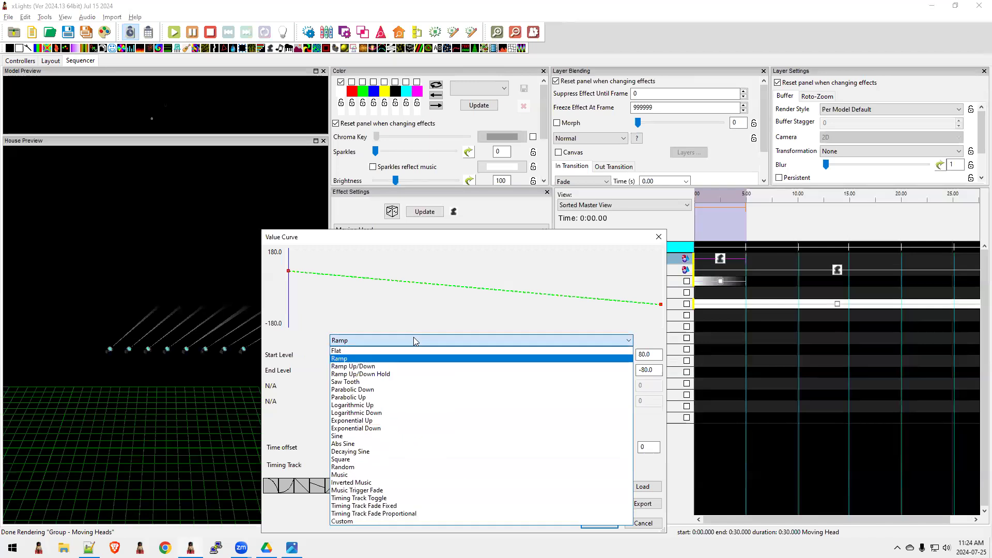
left_click(356, 358)
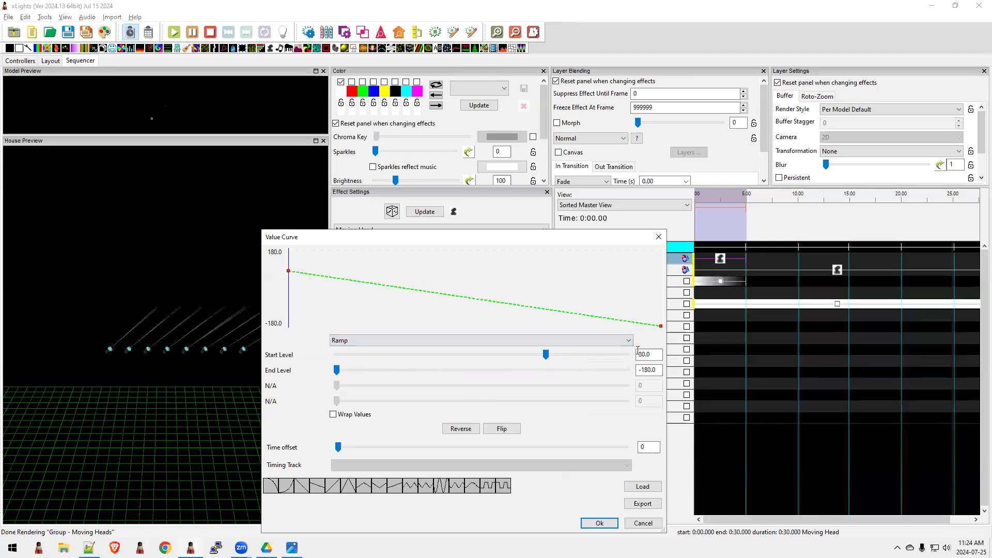
double_click(655, 355)
type("-45")
key("Tab")
key("Tab")
type("45")
key("Tab")
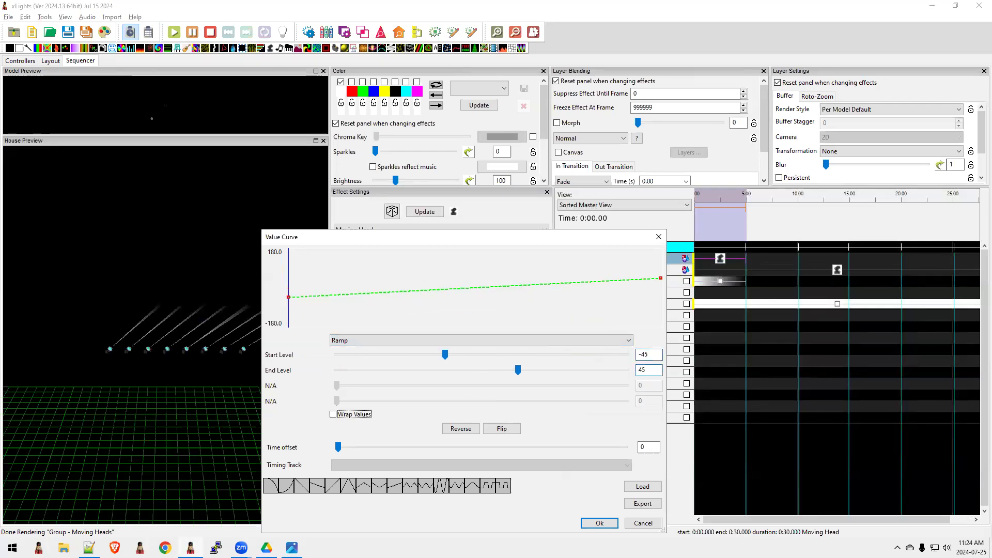
left_click(600, 523)
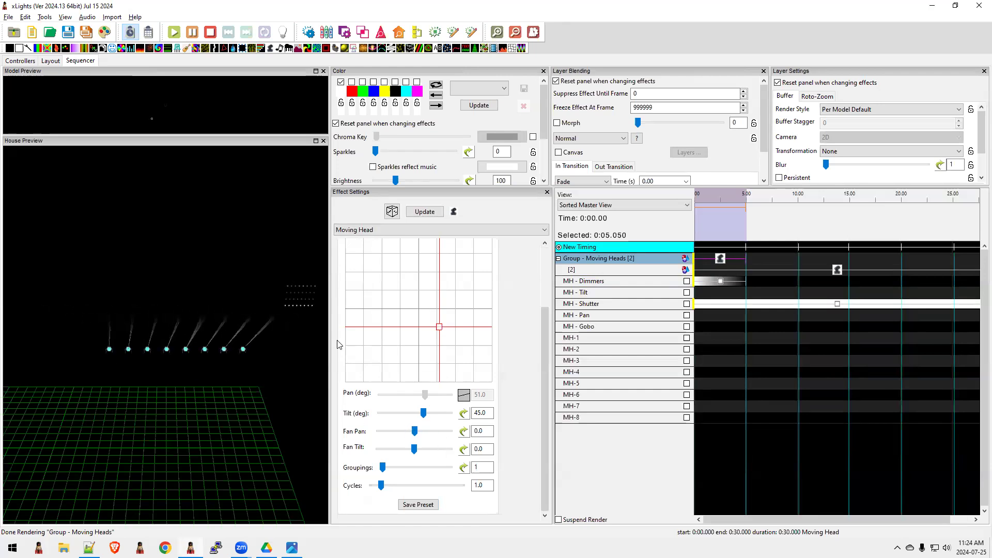
- Change the pan value curve to Ramp Up/Down with start level -45, mid level 45 and end level -45
left_click(464, 395)
left_click(464, 397)
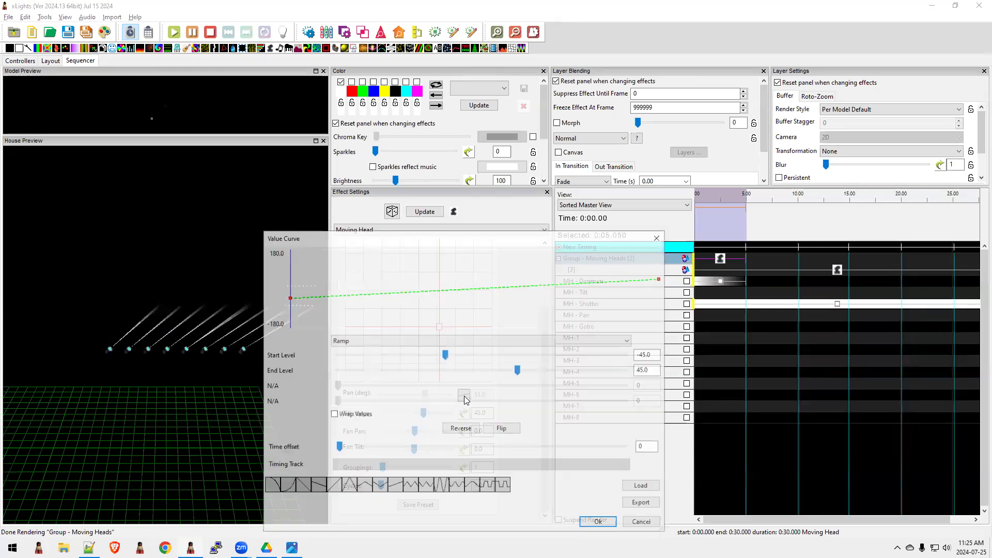
left_click(425, 341)
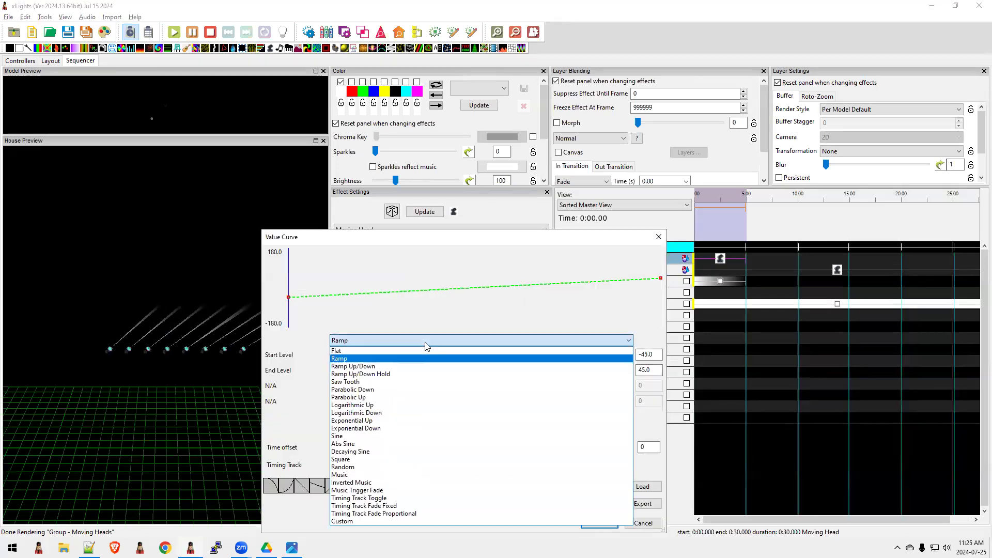
left_click(383, 365)
double_click(652, 354)
type("-45")
key("Tab")
type("45")
key("Tab")
key("Tab")
type("-45")
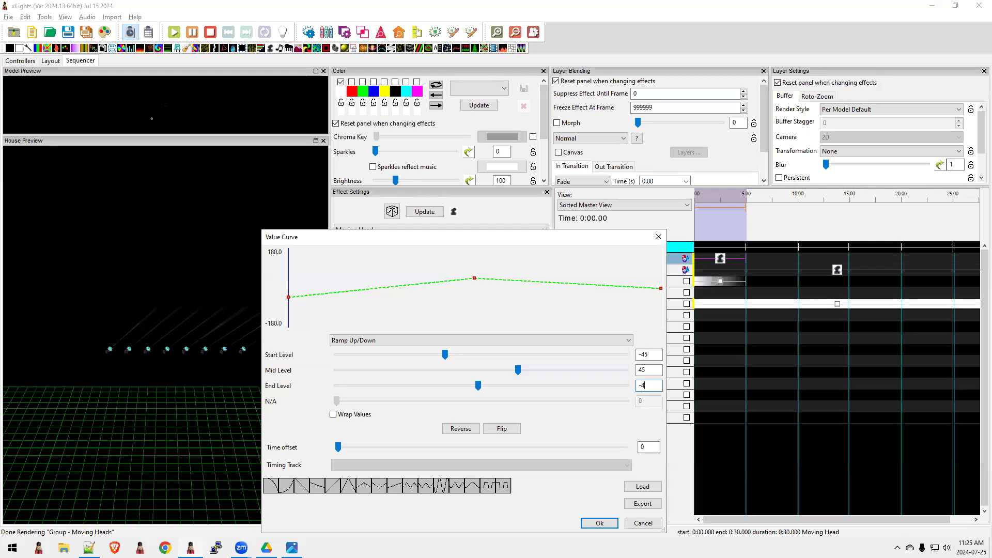
left_click(602, 523)
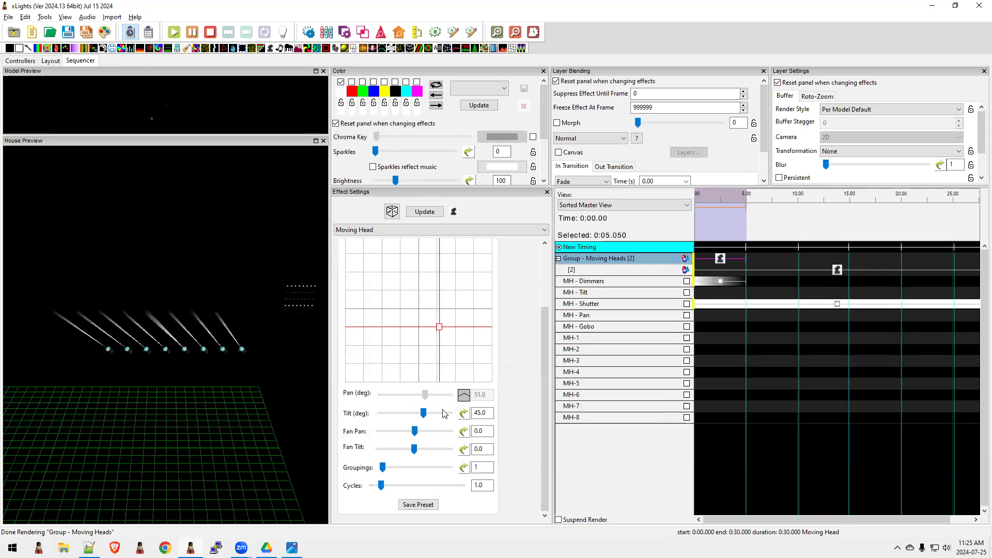
- Remove the pan value curve and set the pan to about 69.9 degrees and the tilt to about 57.3 degrees
left_click(464, 397)
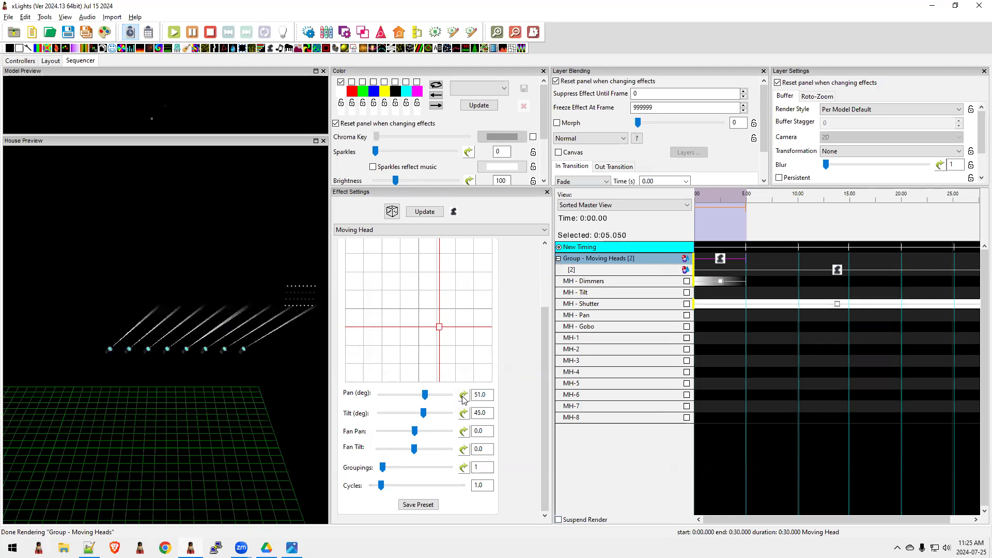
left_click_drag(426, 396, 430, 397)
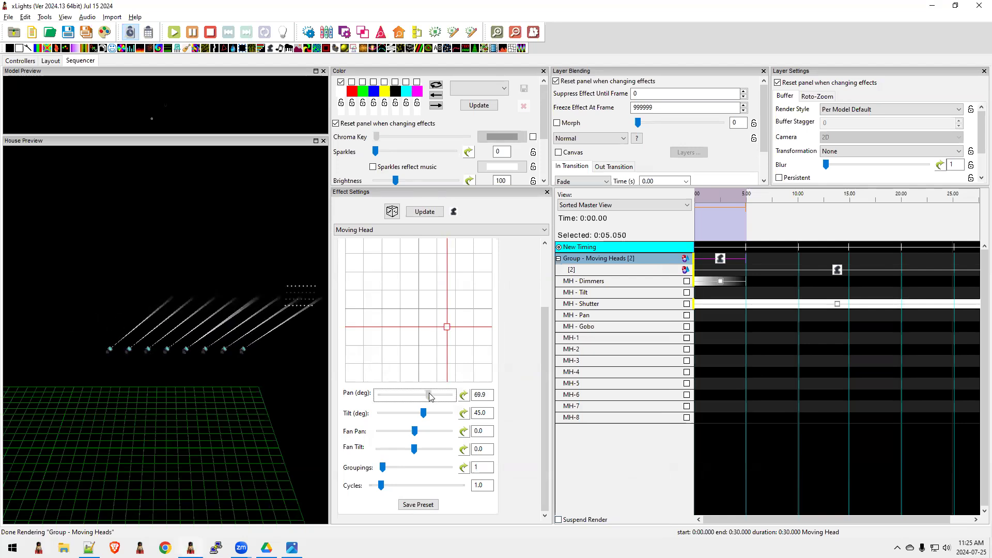
left_click_drag(424, 416, 427, 417)
- Apply a Ramp value curve to the tilt with start level 5 and end level 55
left_click(464, 414)
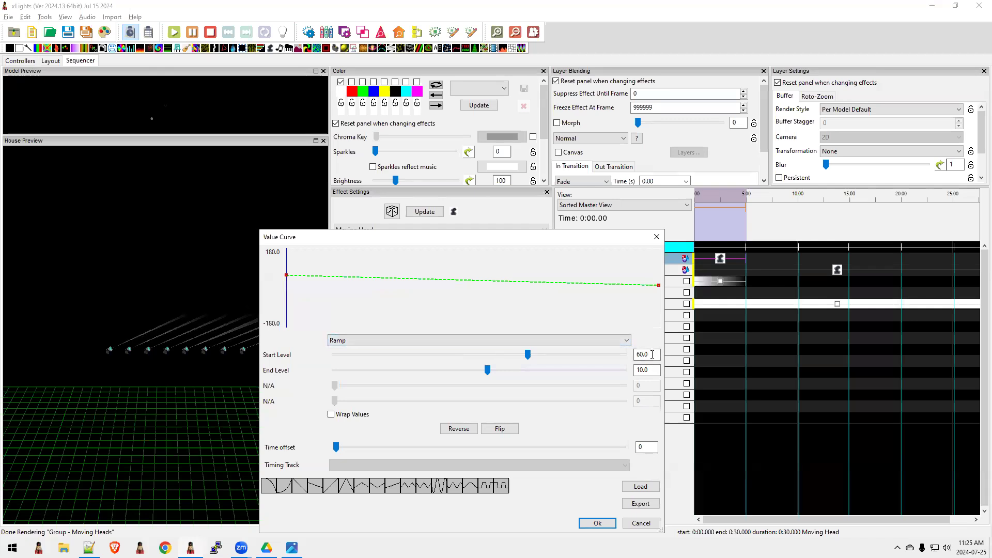
type("5")
key("Tab")
double_click(653, 371)
type("55")
key("Tab")
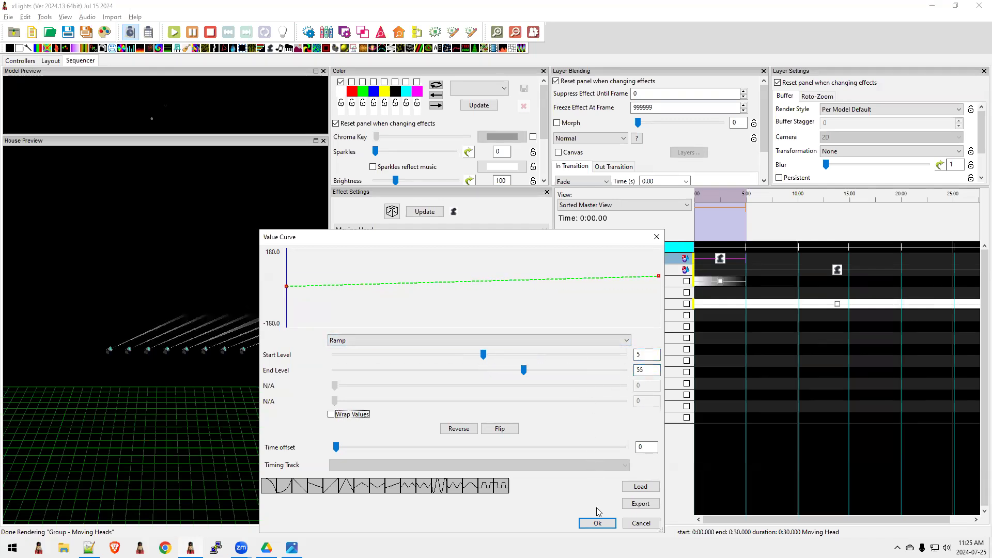
left_click(597, 523)
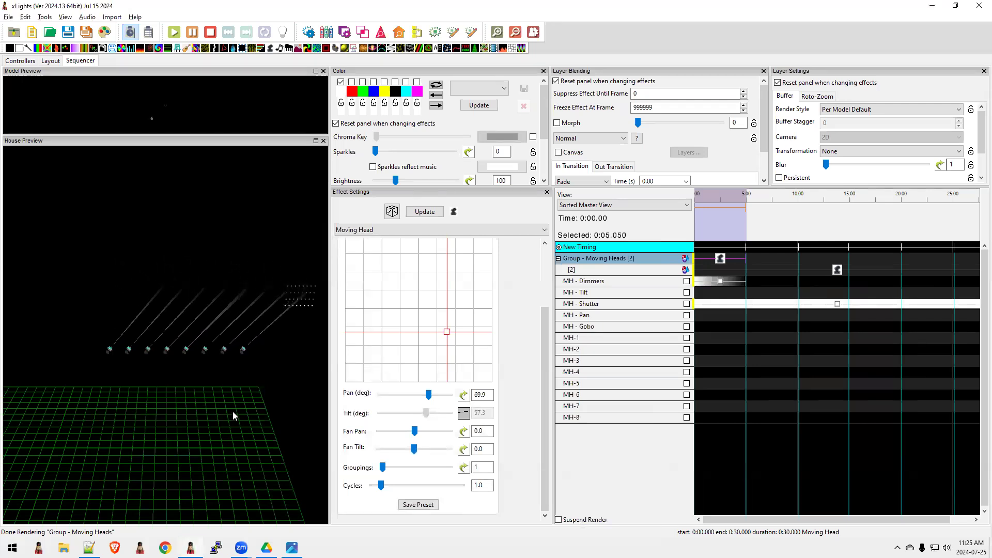
- Return the pan to 0, remove the tilt value curve and set the tilt to 0 degrees
left_click(720, 283)
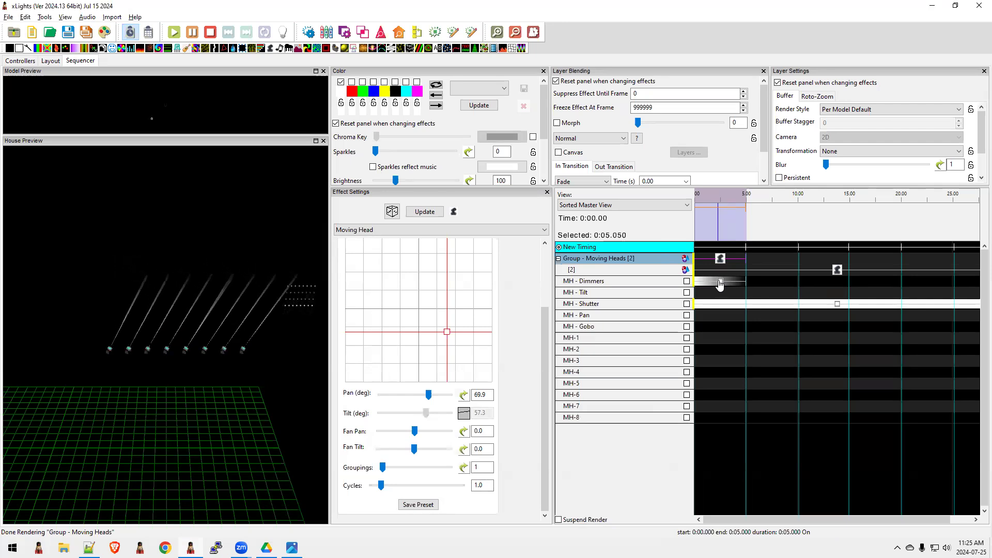
left_click(828, 251)
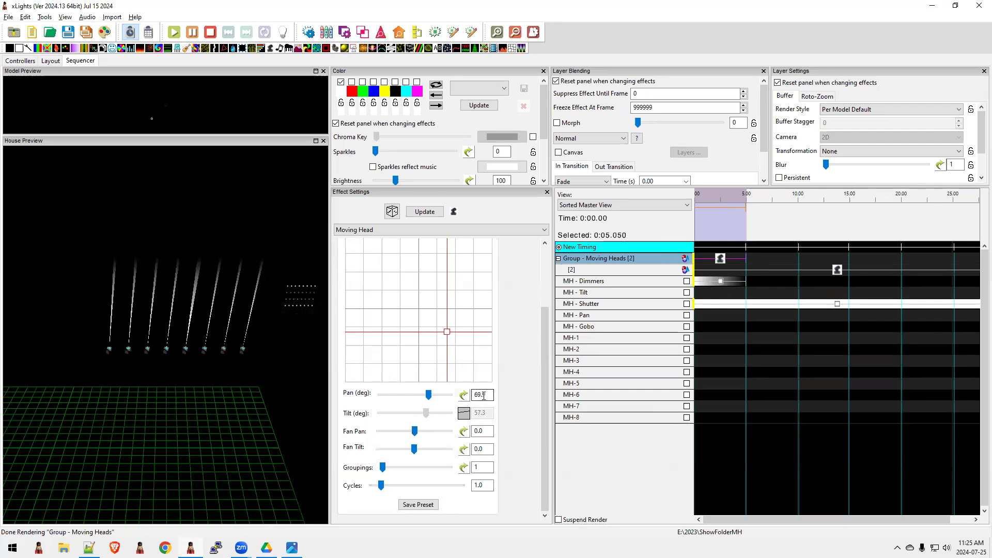
left_click(463, 395)
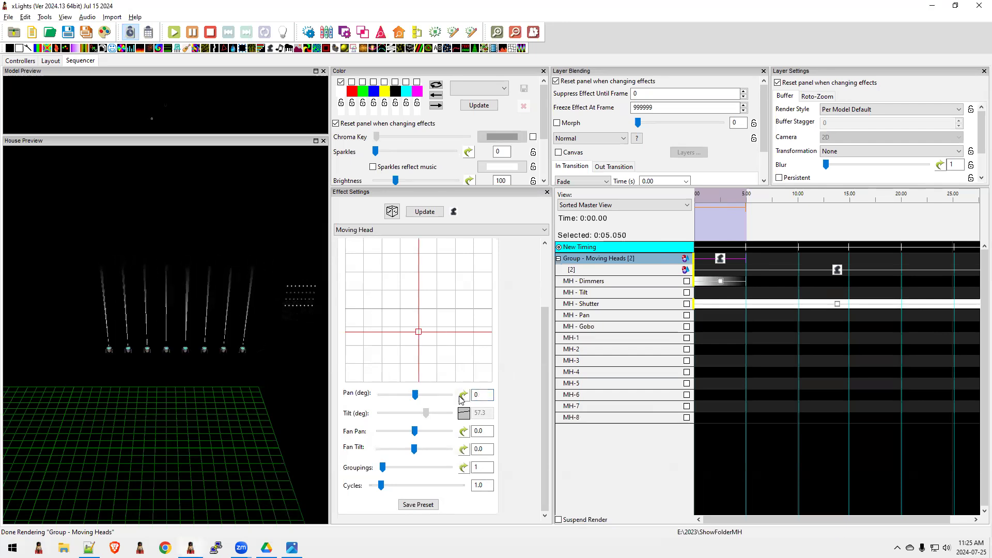
left_click(466, 415)
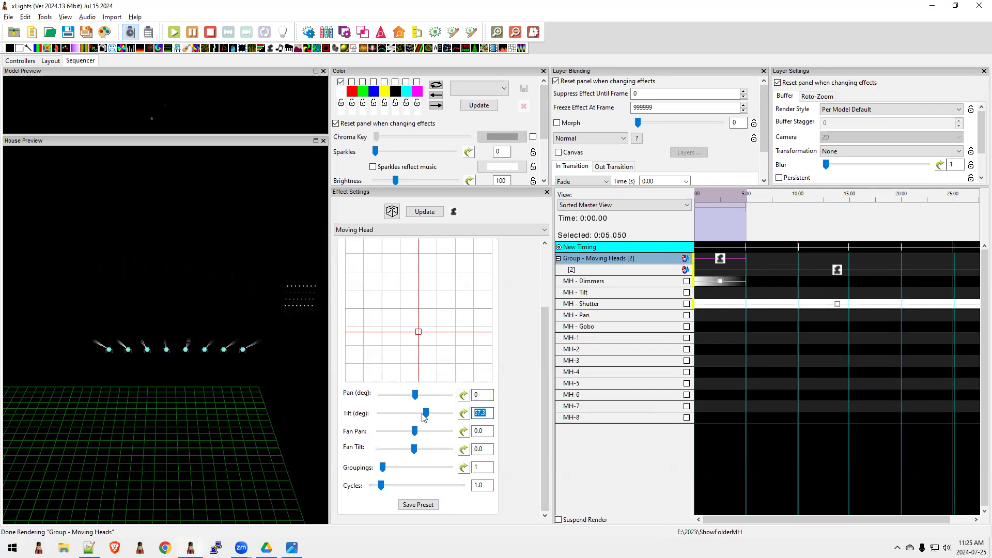
type("0")
key("Tab")
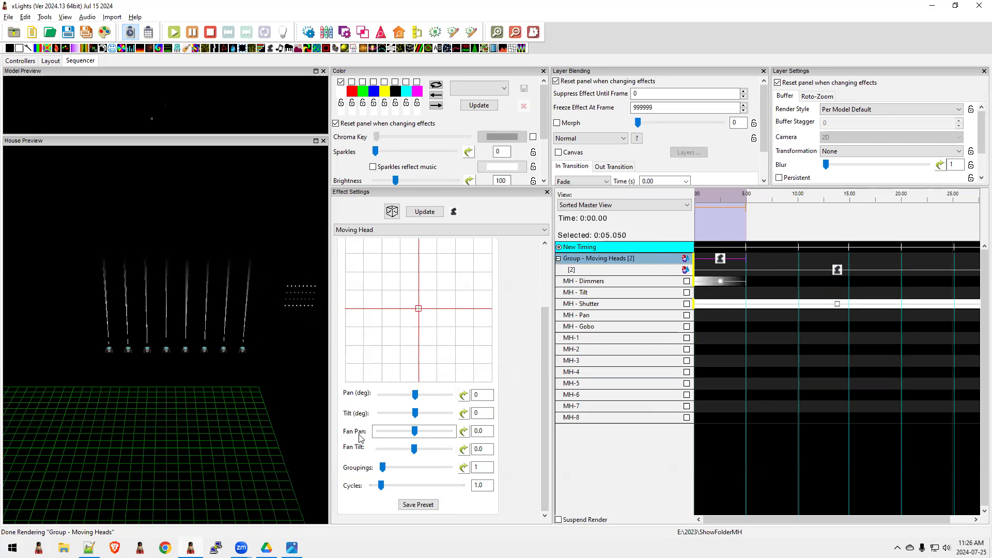
- Tilt all the moving heads to about 49.3 degrees
left_click_drag(417, 415, 427, 415)
scroll(199, 437, "up", 5)
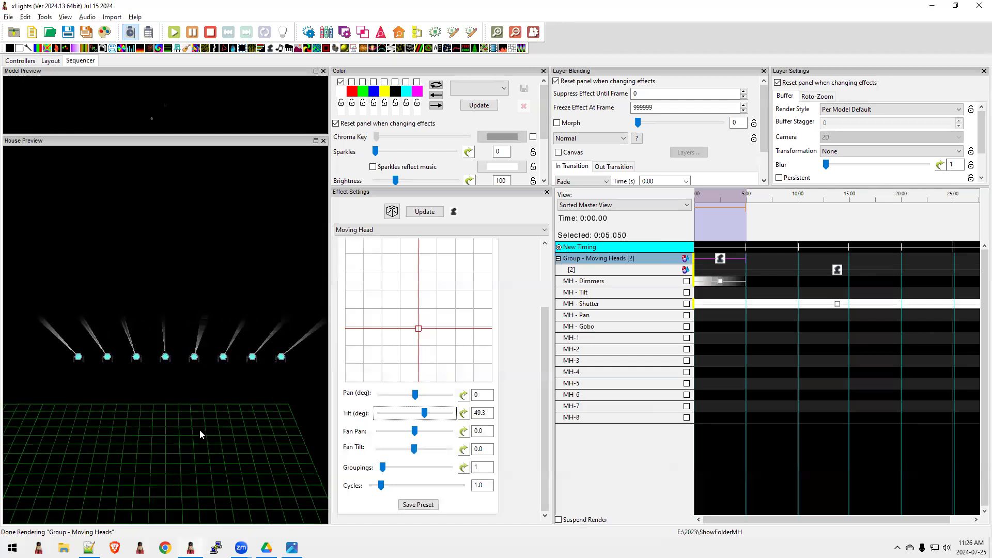
scroll(202, 431, "up", 1)
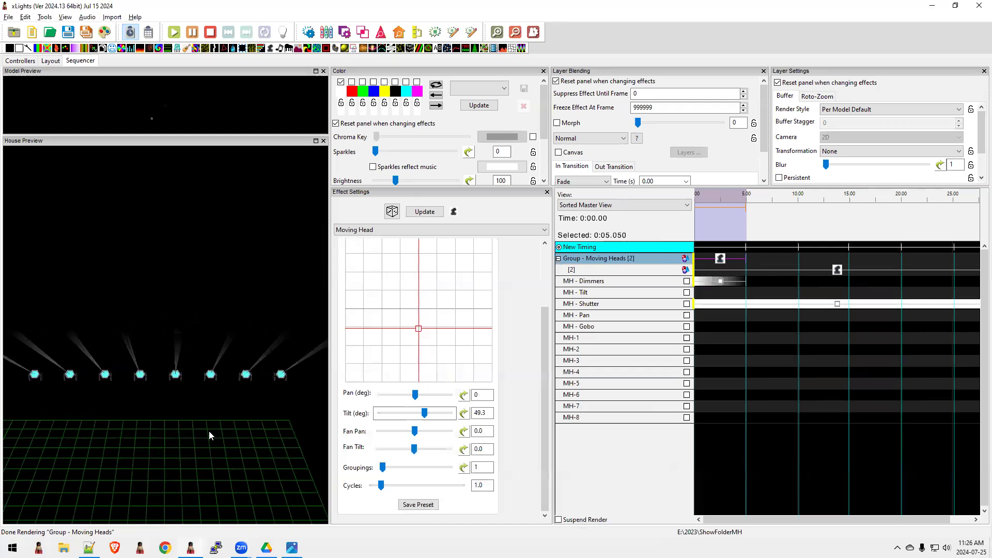
scroll(207, 431, "up", 1)
left_click_drag(205, 427, 208, 426)
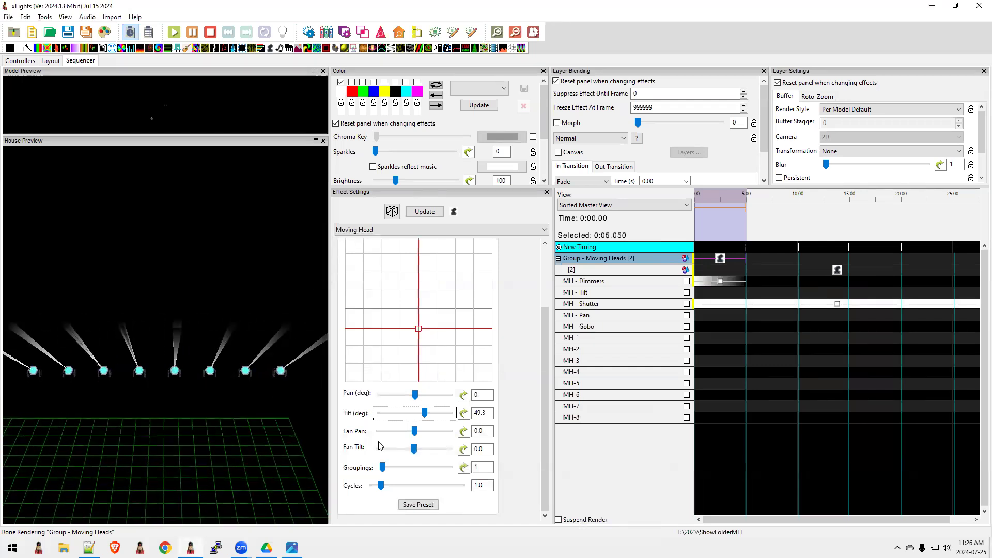
- Spread the beams sideways by raising Fan Pan to about 22.3
left_click(414, 431)
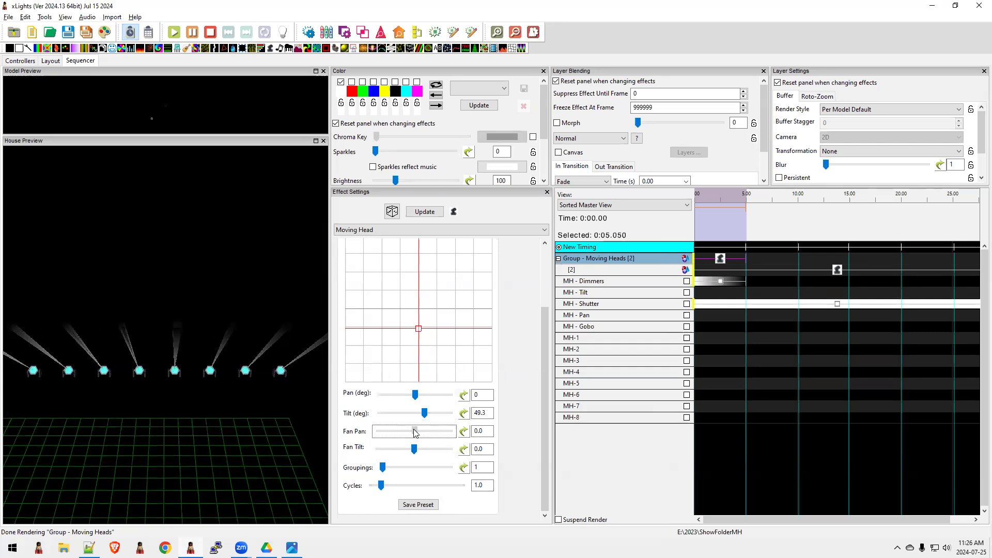
left_click_drag(415, 433, 418, 433)
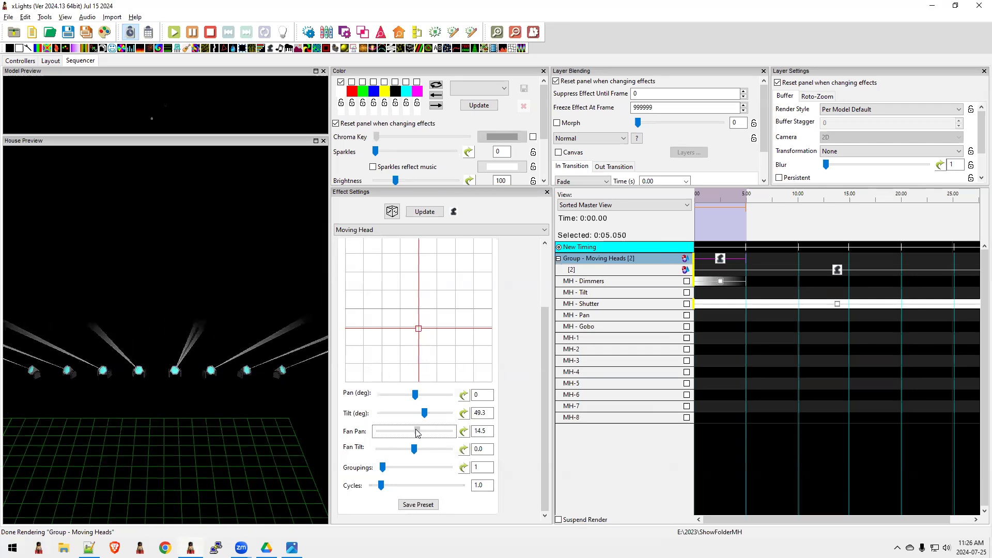
left_click_drag(417, 433, 419, 433)
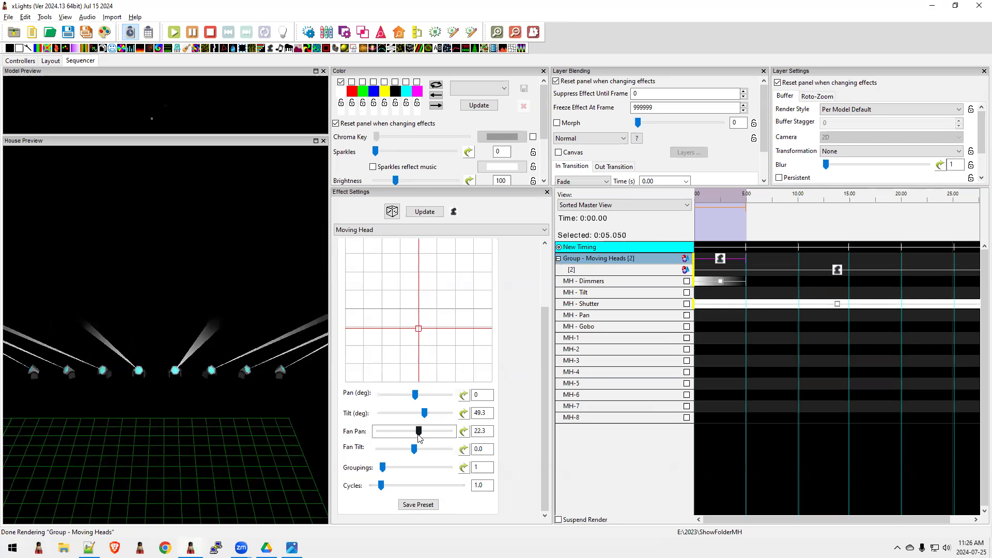
- Apply a Ramp value curve to Fan Pan with start level 0 and end level 15
scroll(270, 440, "down", 3)
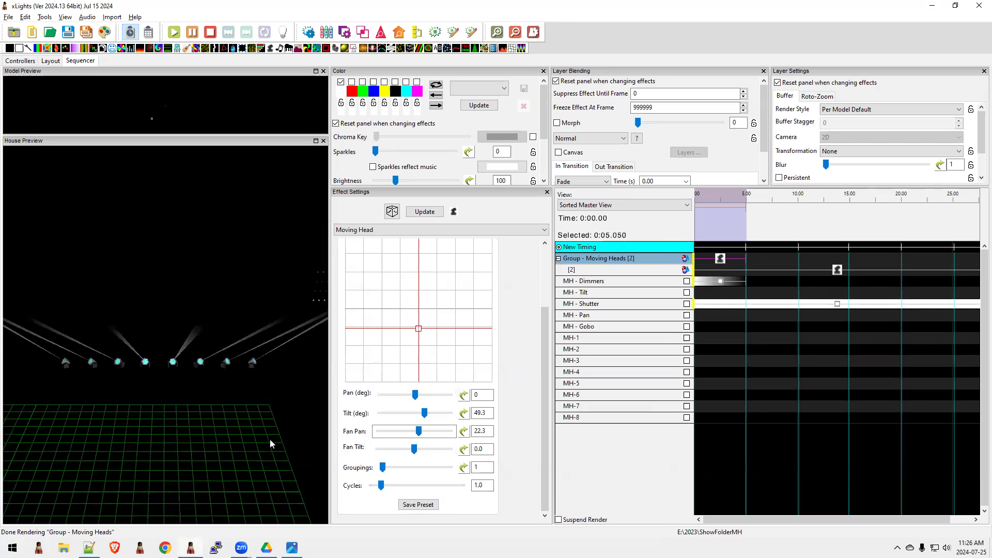
left_click(463, 432)
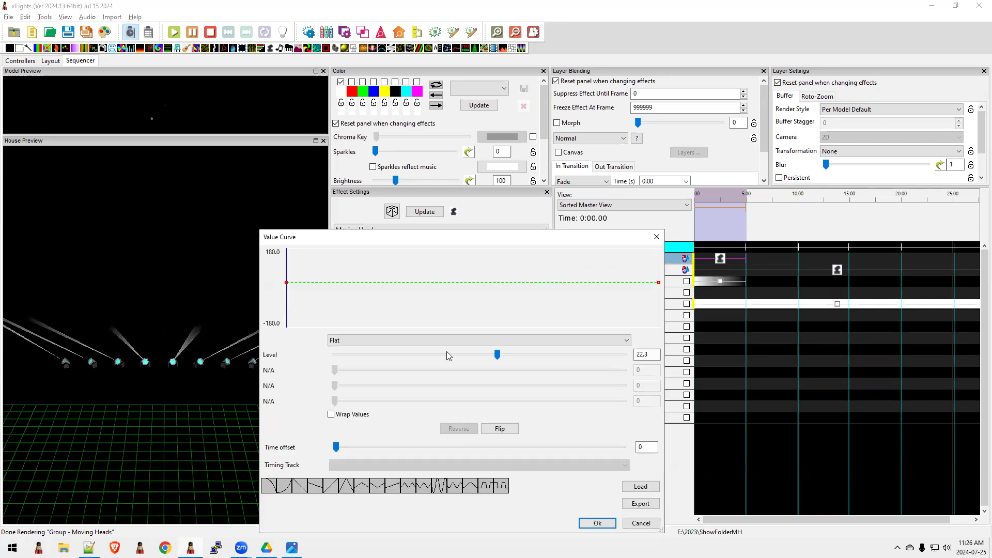
left_click(447, 340)
left_click(369, 348)
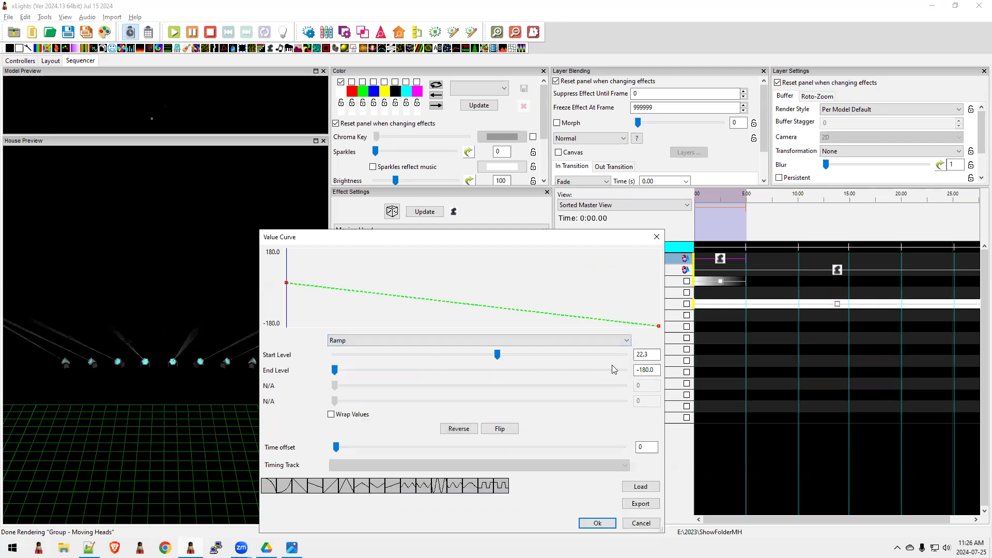
double_click(649, 355)
type("0")
key("Tab")
key("Tab")
type("15")
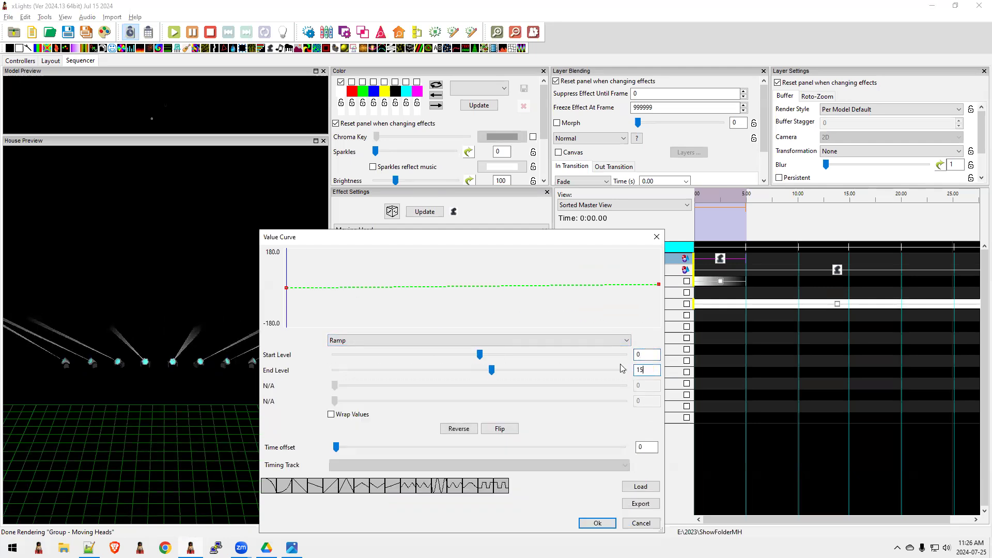
left_click(598, 523)
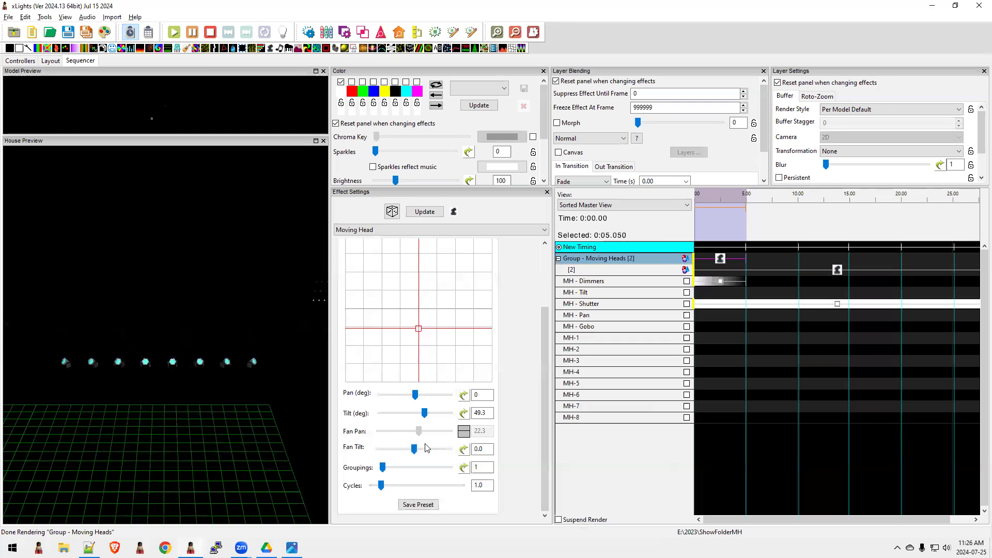
- Remove the Fan Pan value curve and set both Fan Pan and tilt to 0
left_click(464, 432)
left_click_drag(492, 431, 401, 440)
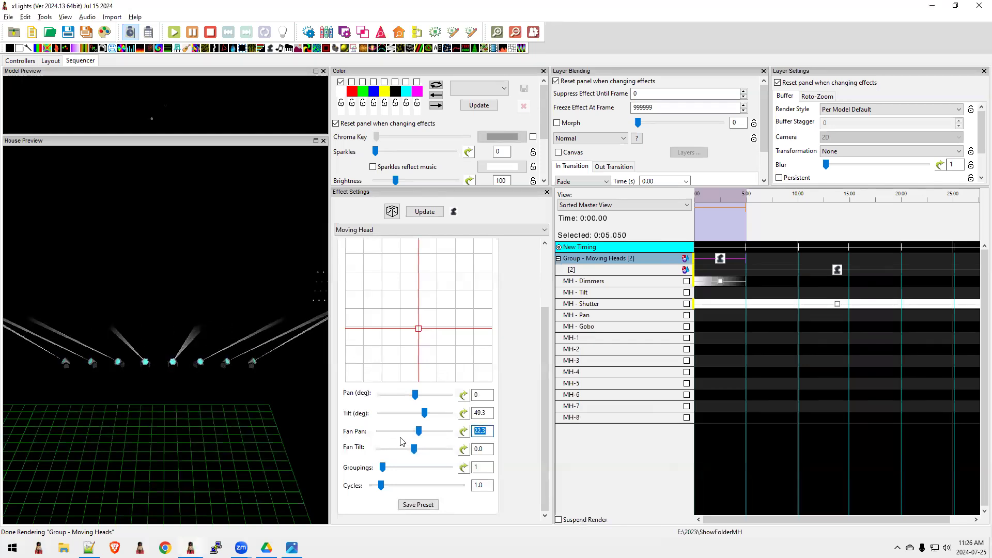
type("0")
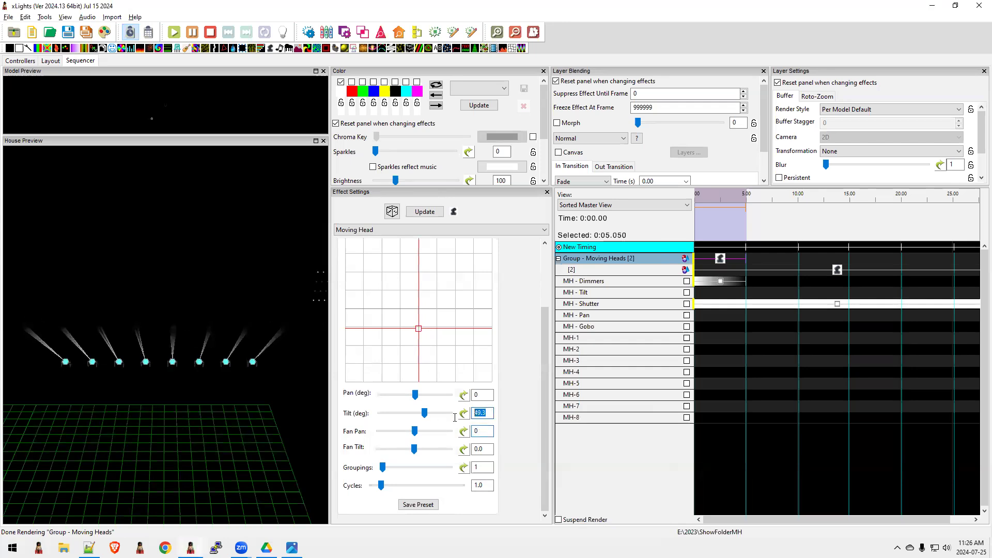
type("0")
key("Tab")
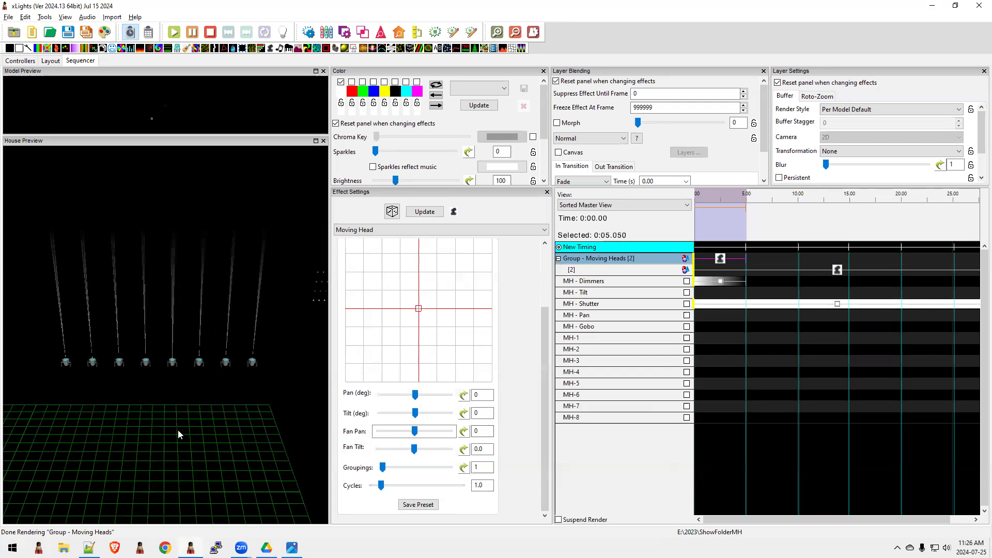
left_click_drag(155, 425, 194, 443)
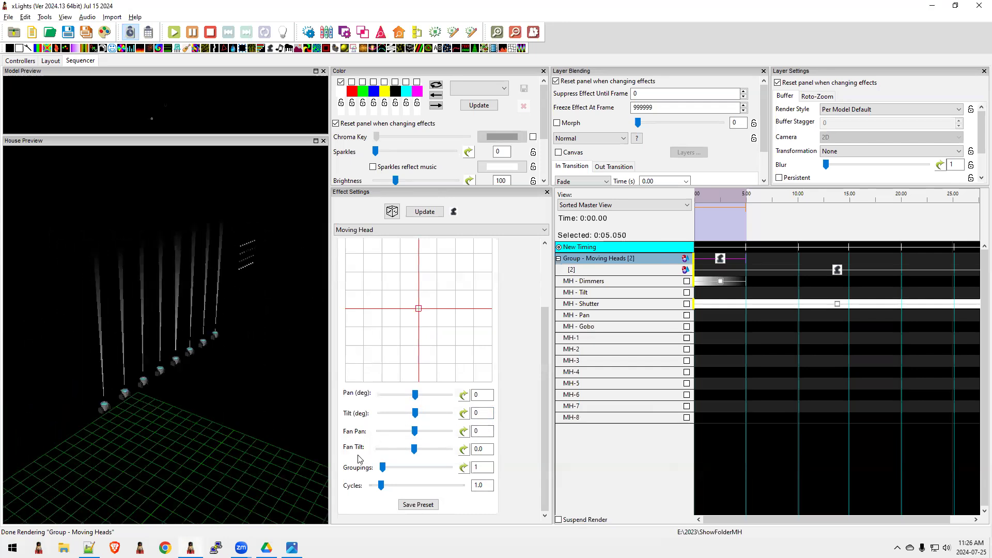
- Raise Fan Tilt to about 15.7 and set Groupings to 2 for the moving heads
left_click(414, 449)
left_click_drag(415, 452, 418, 452)
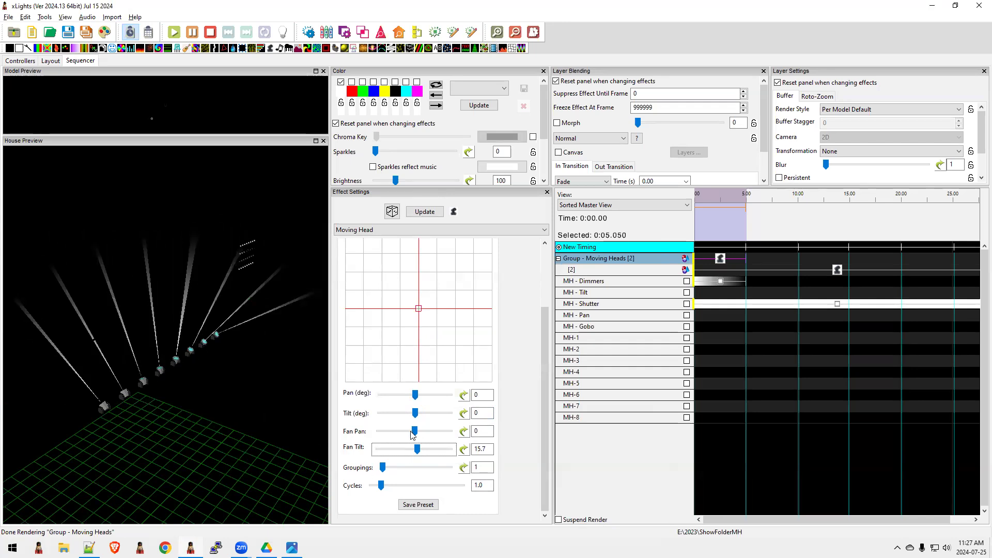
left_click(381, 486)
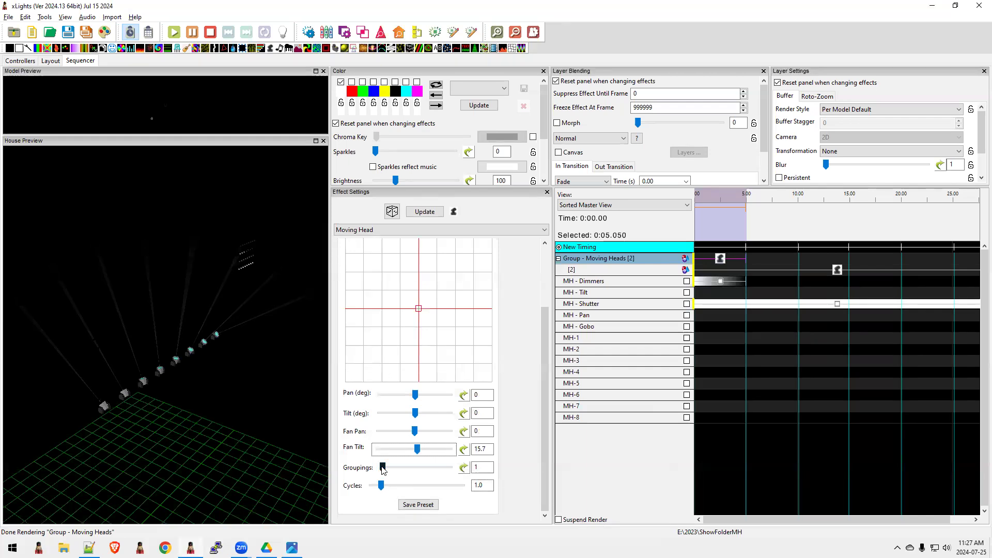
left_click(382, 467)
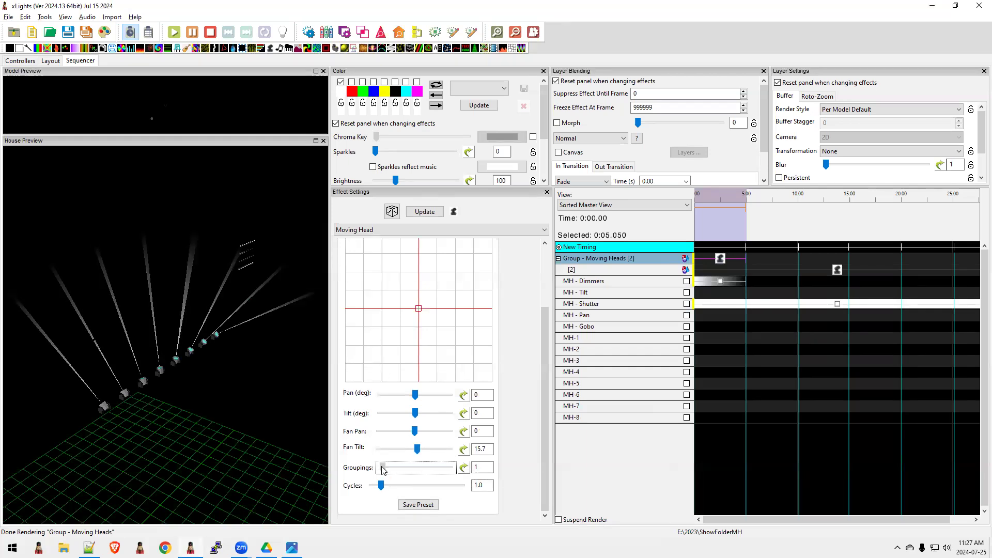
left_click_drag(387, 470, 401, 469)
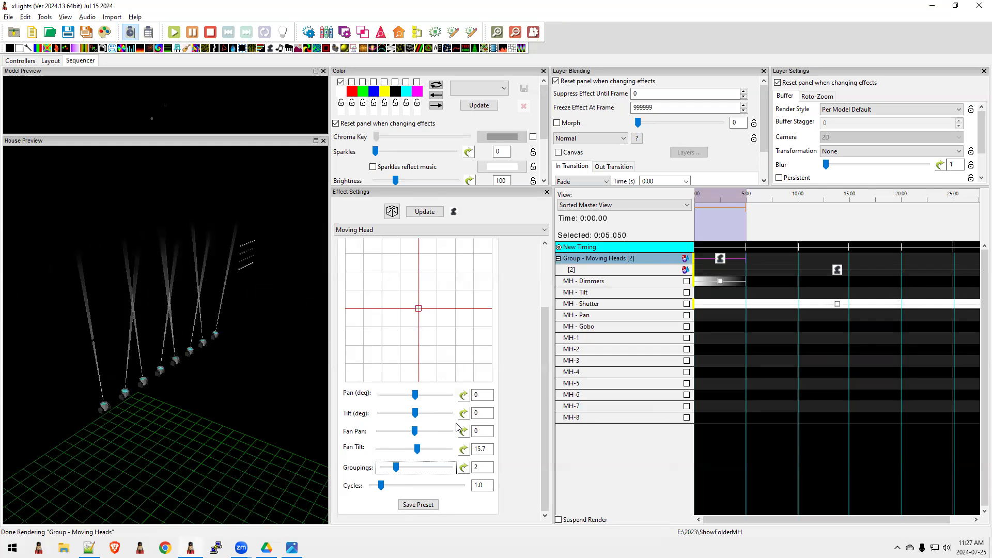
- Reset Fan Tilt to 0, raise Fan Pan to about 38.1 and tilt the heads to about 17.3 degrees
key("shift+Tab")
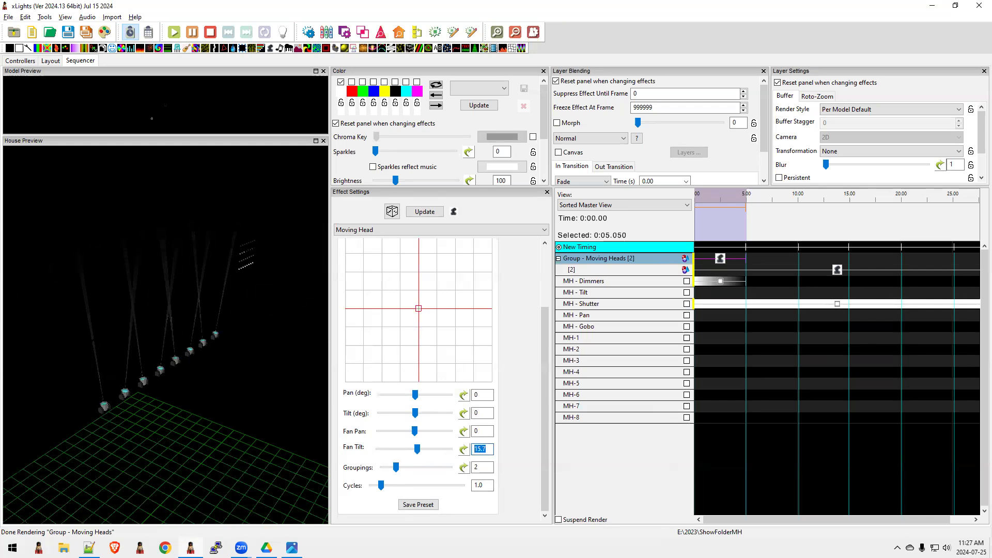
type("0")
left_click_drag(415, 432, 422, 431)
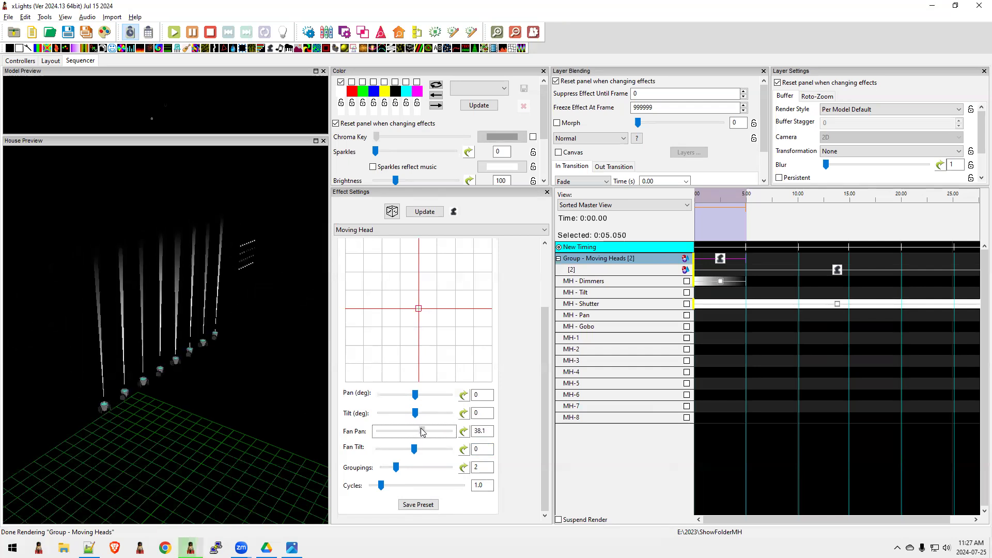
left_click_drag(415, 413, 418, 413)
left_click_drag(263, 454, 215, 436)
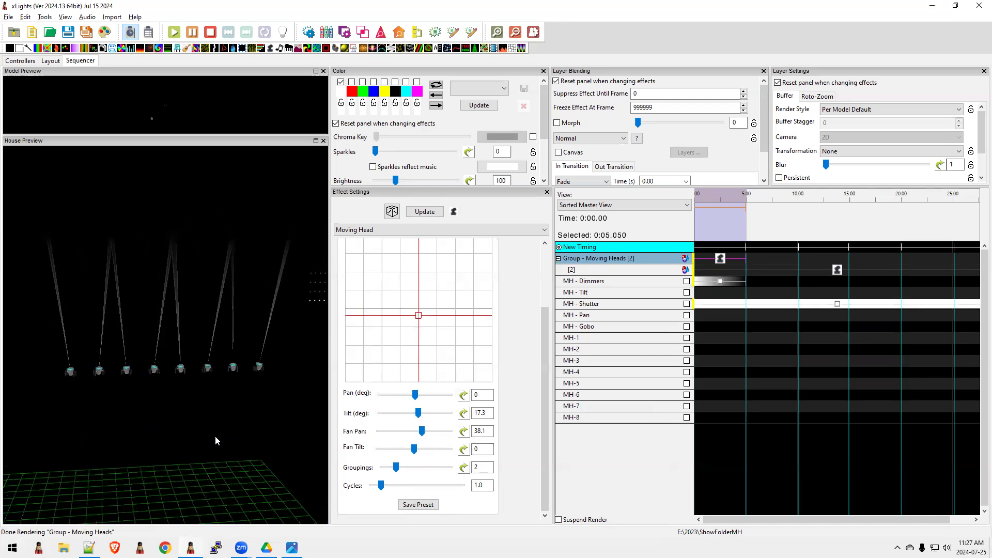
- Try Groupings values up to 6 for the fanned beams and settle on 4
left_click(396, 470)
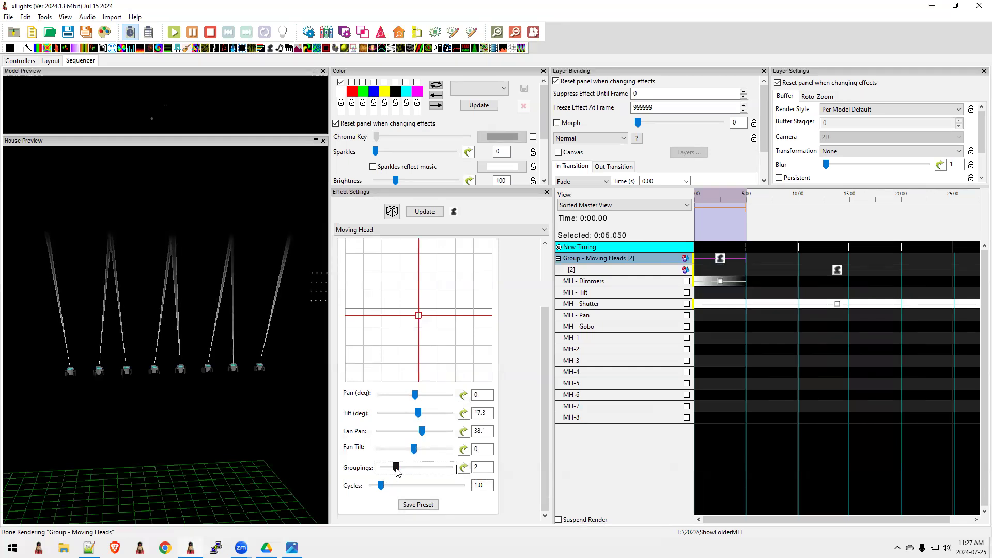
key("Right")
key("Right")
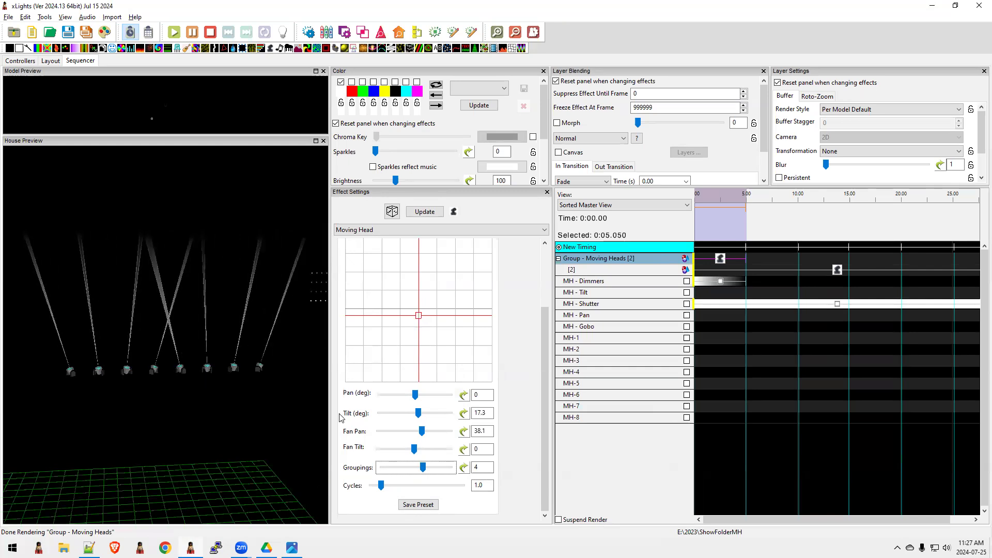
key("Right")
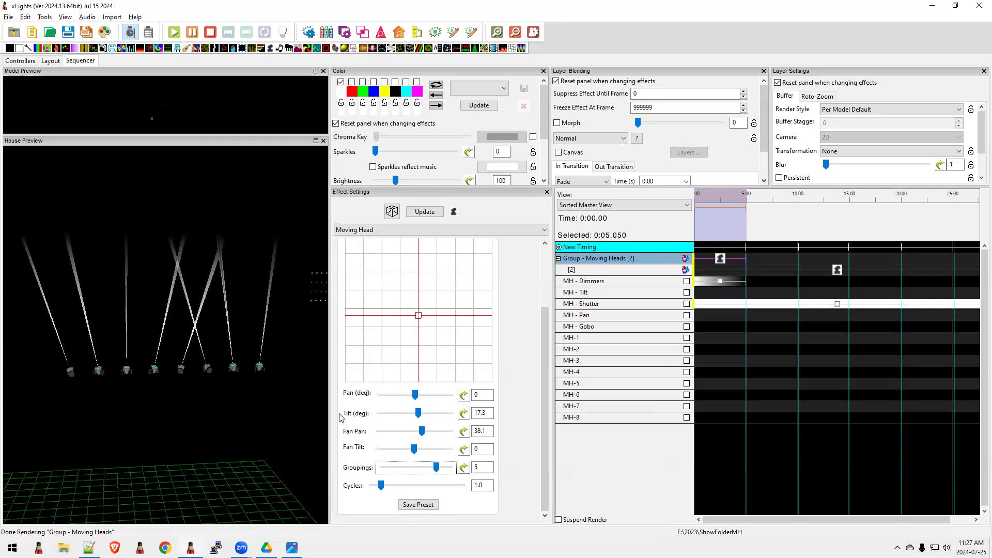
key("Right")
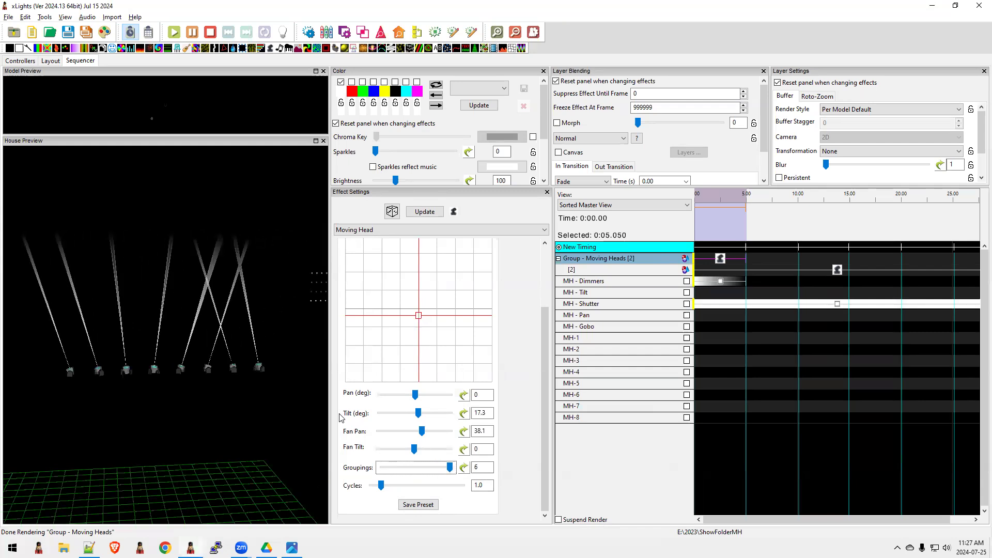
key("Left")
key("Left")
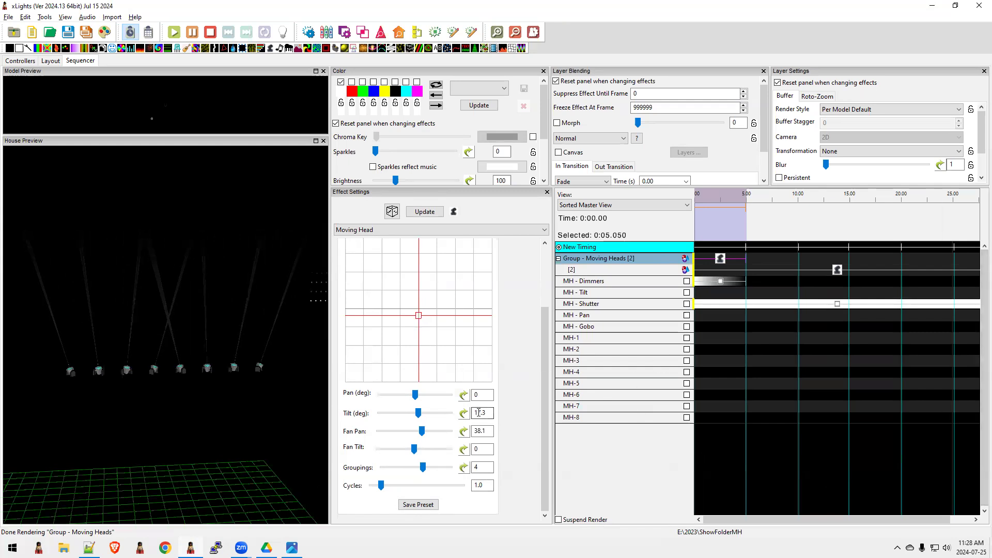
left_click_drag(490, 395, 469, 395)
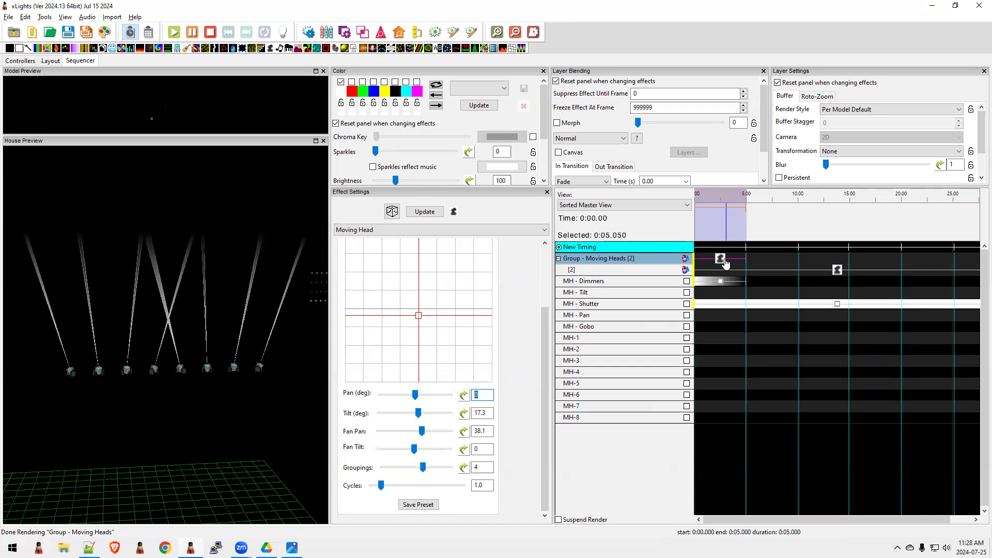
- Move the group's Moving Head effect and the MH - Dimmers fade to start at 5.10 s, and mark a playback range from 1.40 s
left_click_drag(720, 261, 773, 261)
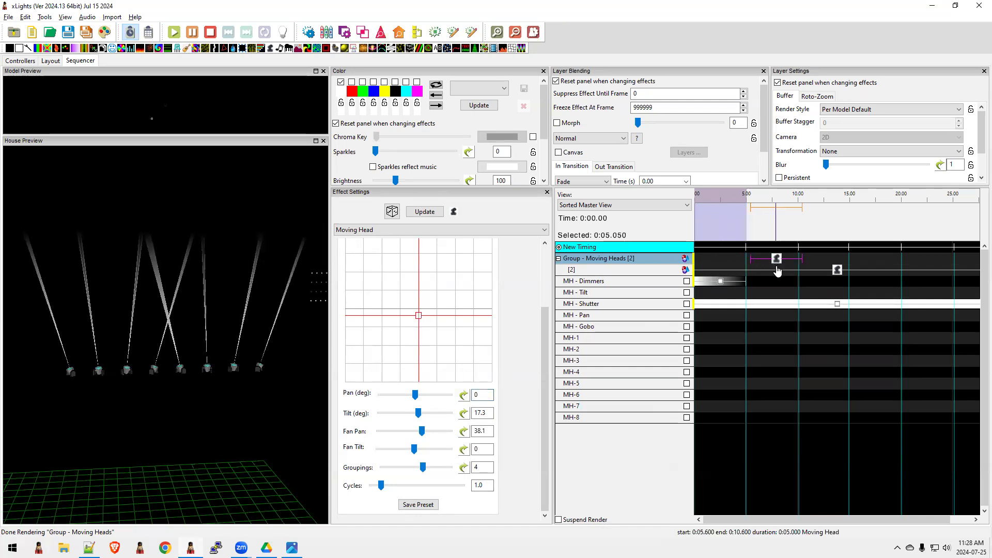
left_click_drag(721, 282, 773, 283)
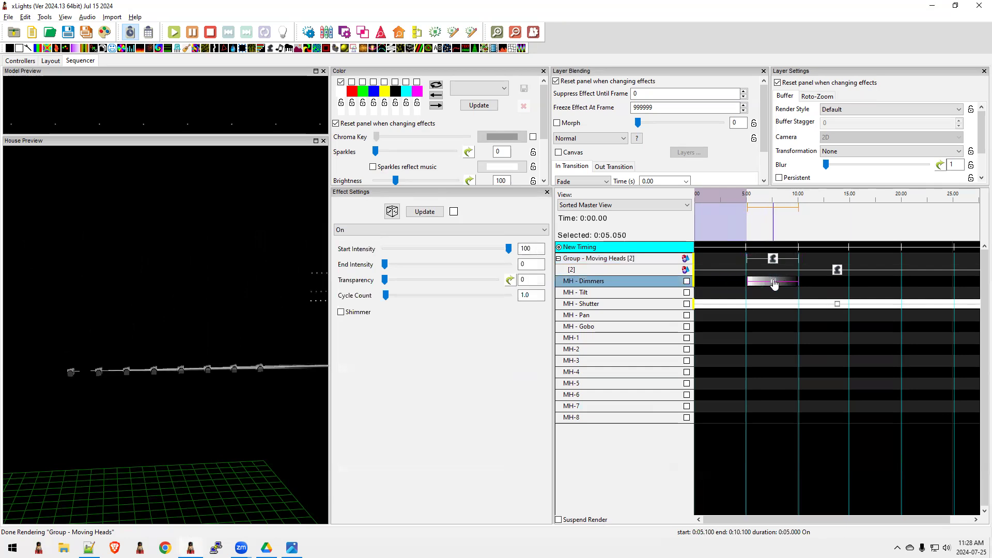
left_click_drag(708, 231, 767, 230)
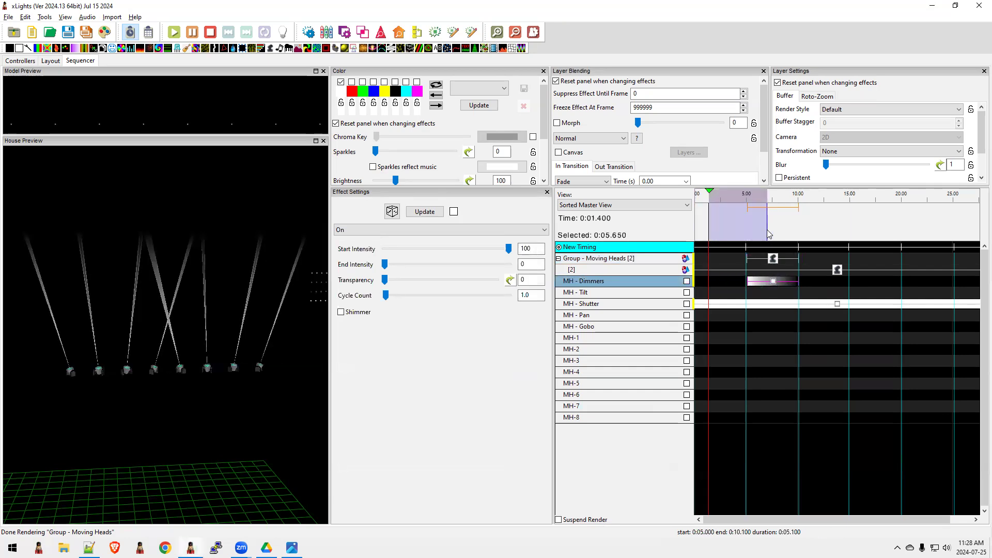
- Select all fixtures in the group's moved Moving Head effect and aim them at about pan 72.3 and tilt 63.4 degrees
left_click(779, 263)
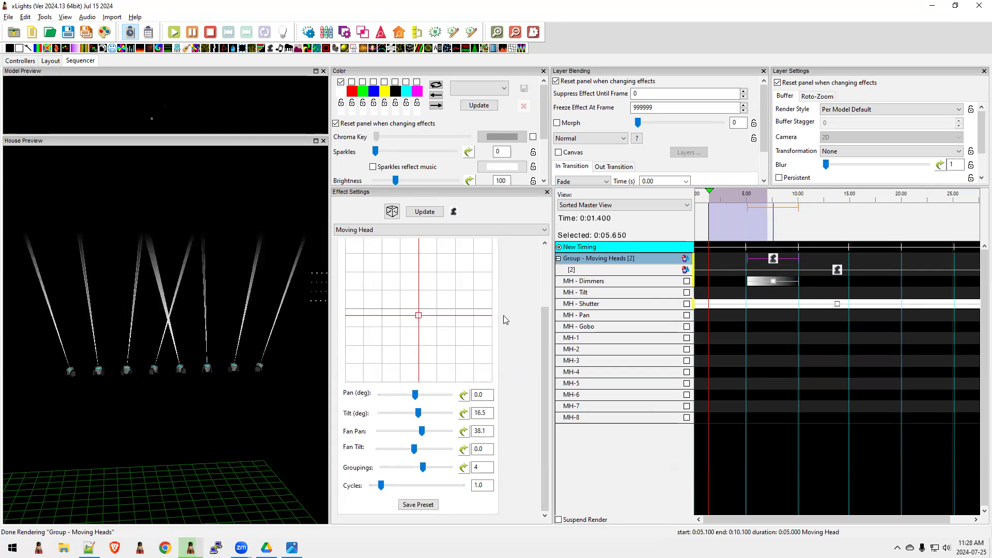
scroll(540, 282, "up", 3)
left_click(376, 283)
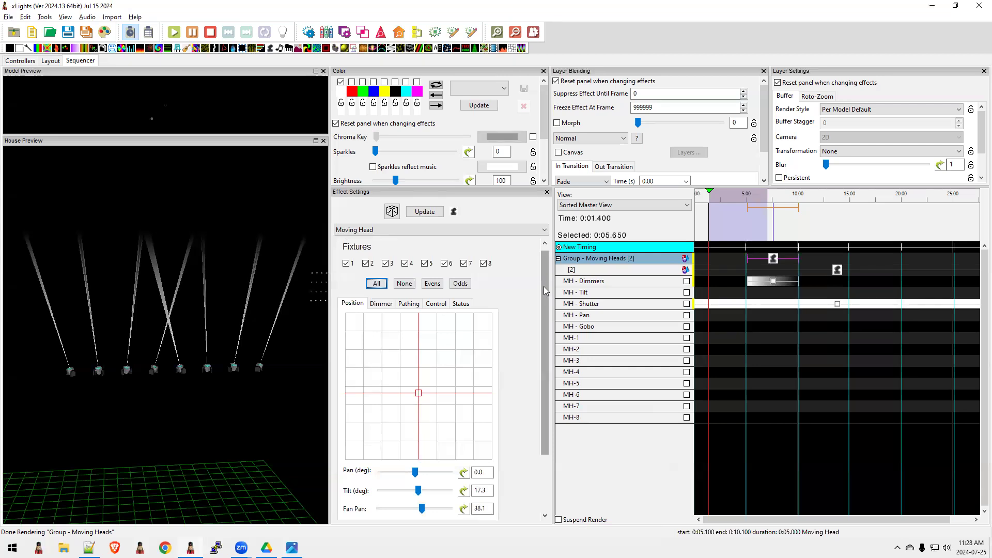
scroll(544, 291, "down", 3)
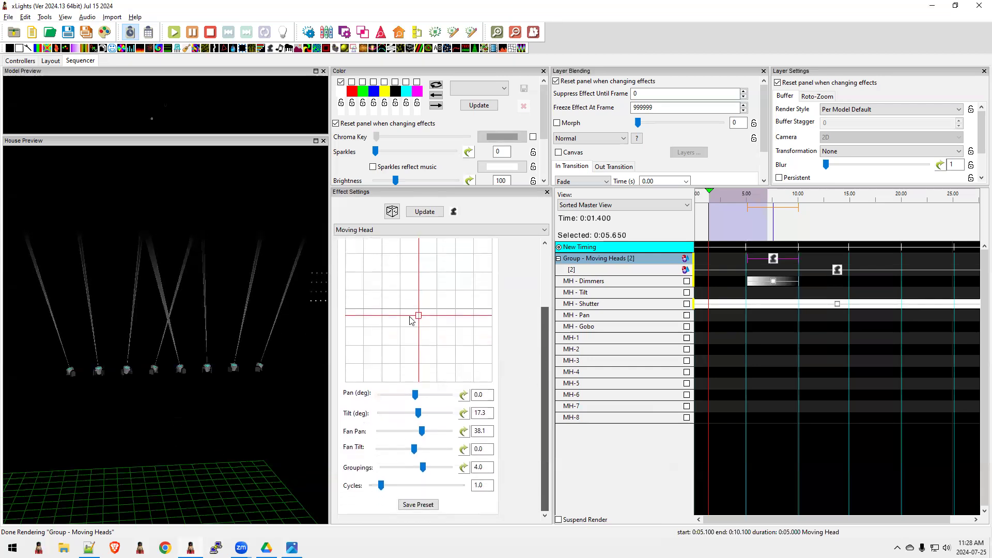
left_click_drag(421, 320, 449, 338)
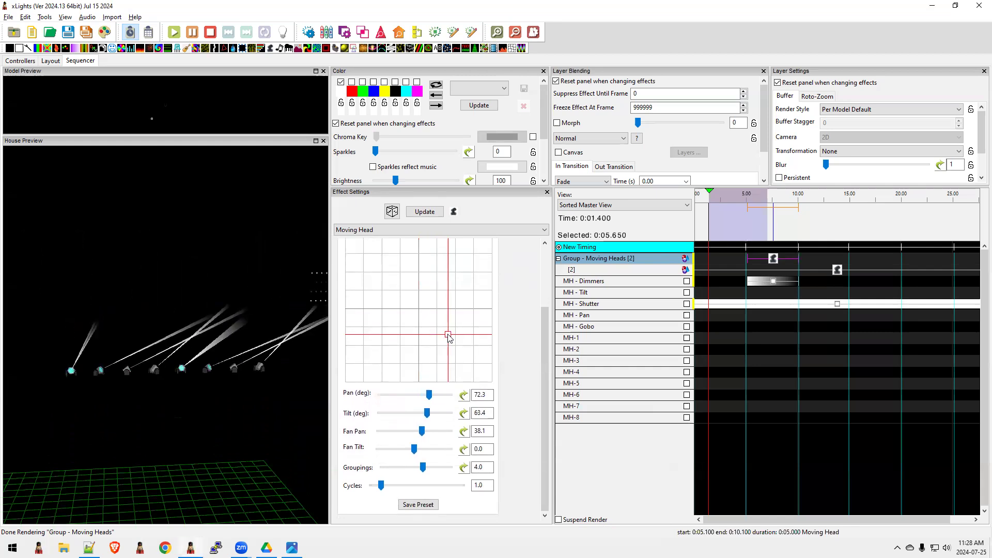
- Set Groupings to 1.0 and Fan Pan to 0 in the Moving Head effect
double_click(478, 467)
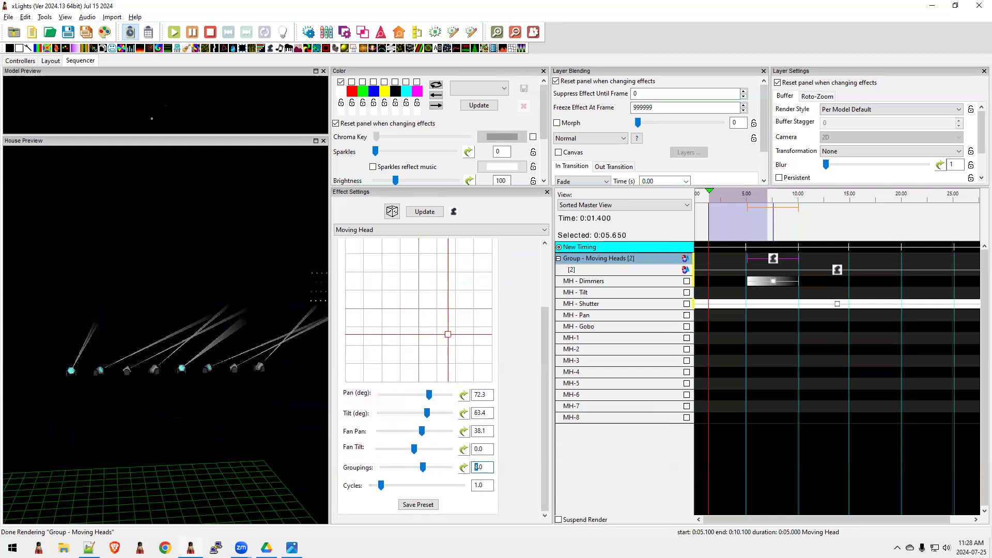
type("1.0")
double_click(481, 431)
type("0")
key("Tab")
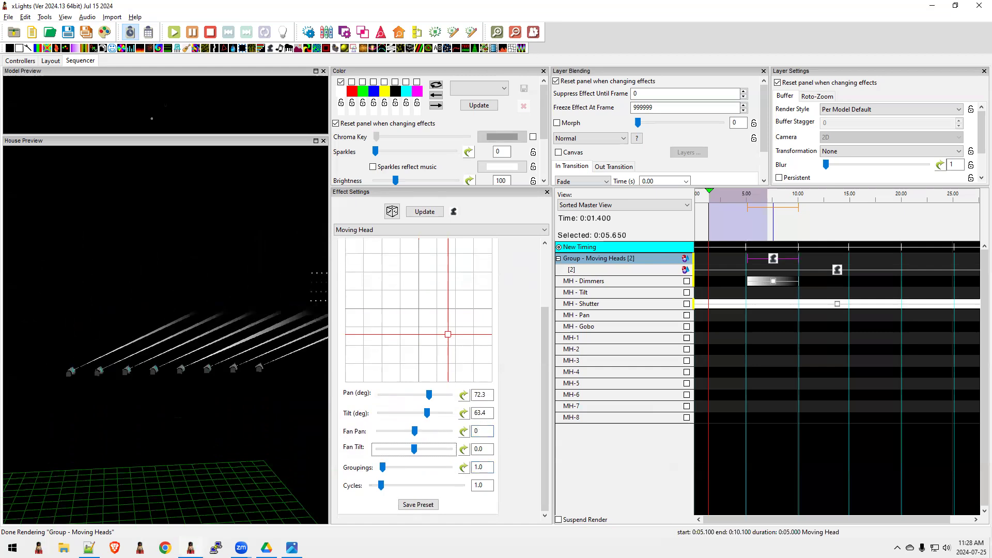
- Play back the marked range to watch how the heads move into position
left_click(705, 269)
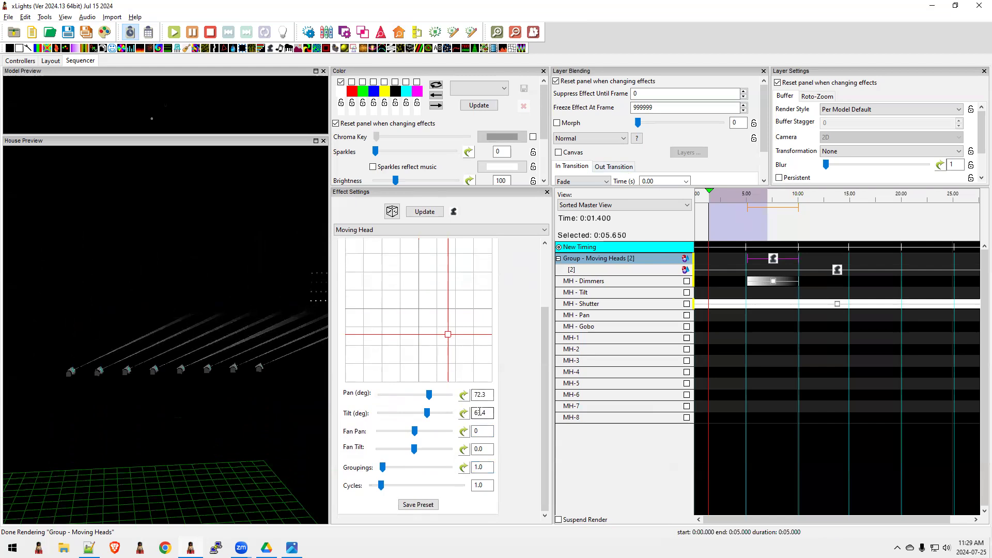
left_click(174, 32)
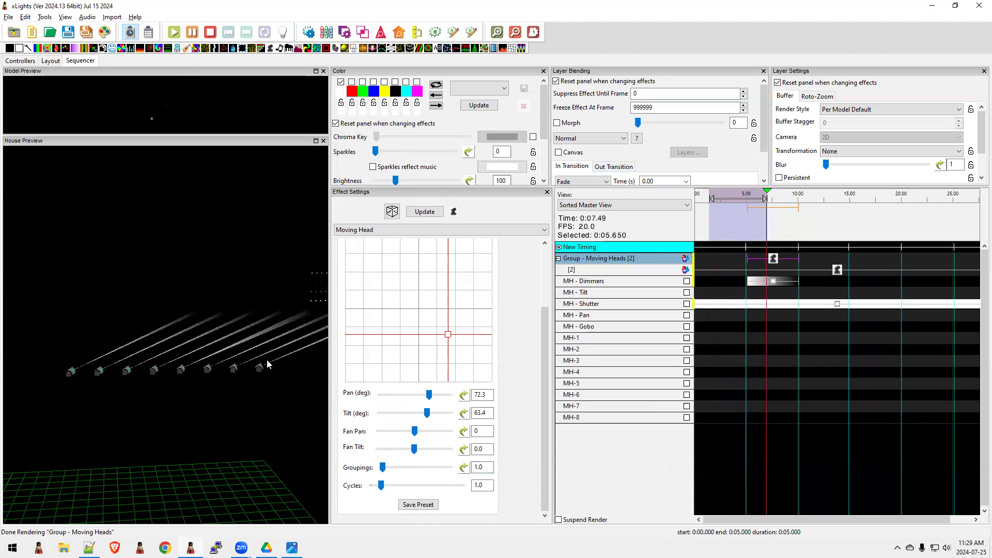
key("space")
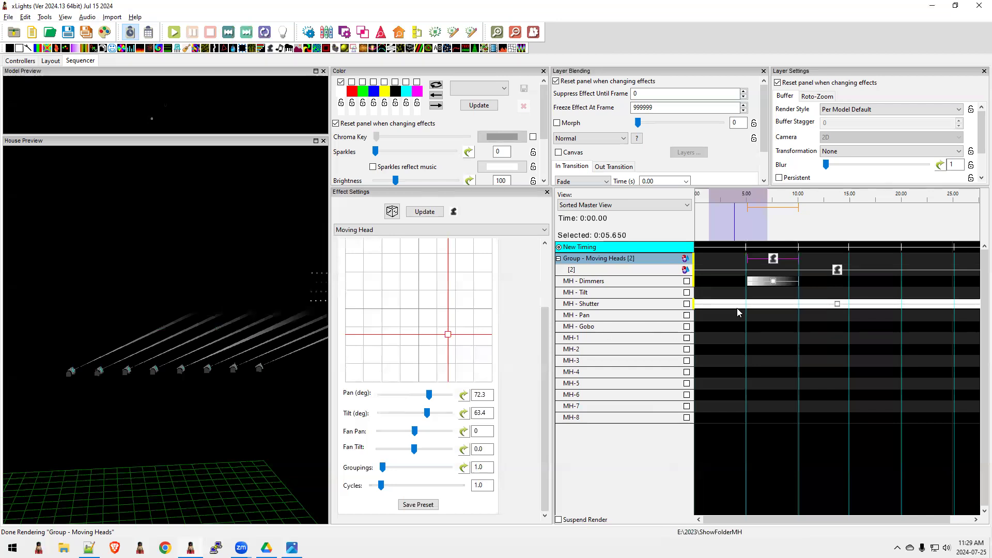
- Extend the Moving Head effect's start to about 5 s and add another Moving Head effect before it, from 3.00 to 5.00 s
left_click_drag(749, 259, 747, 258)
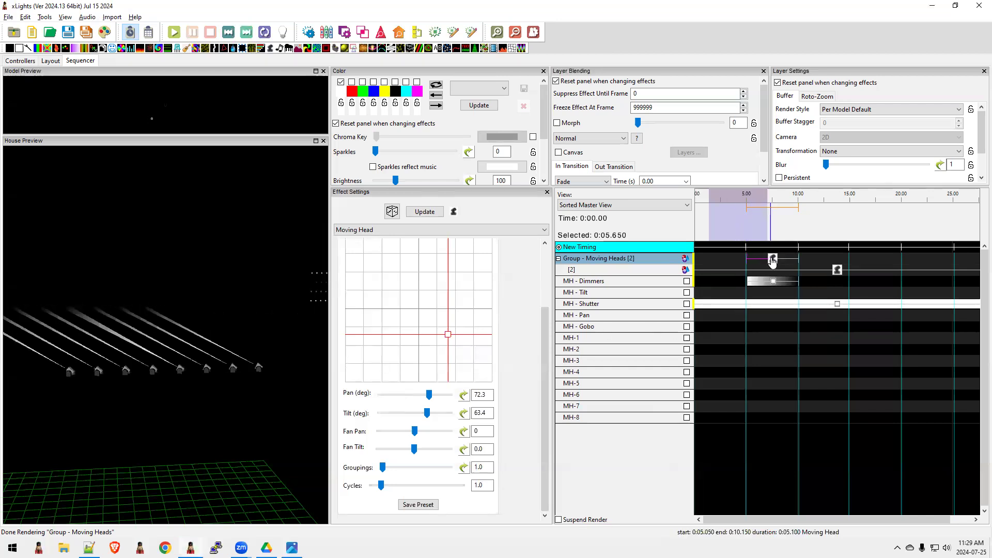
left_click_drag(453, 212, 725, 259)
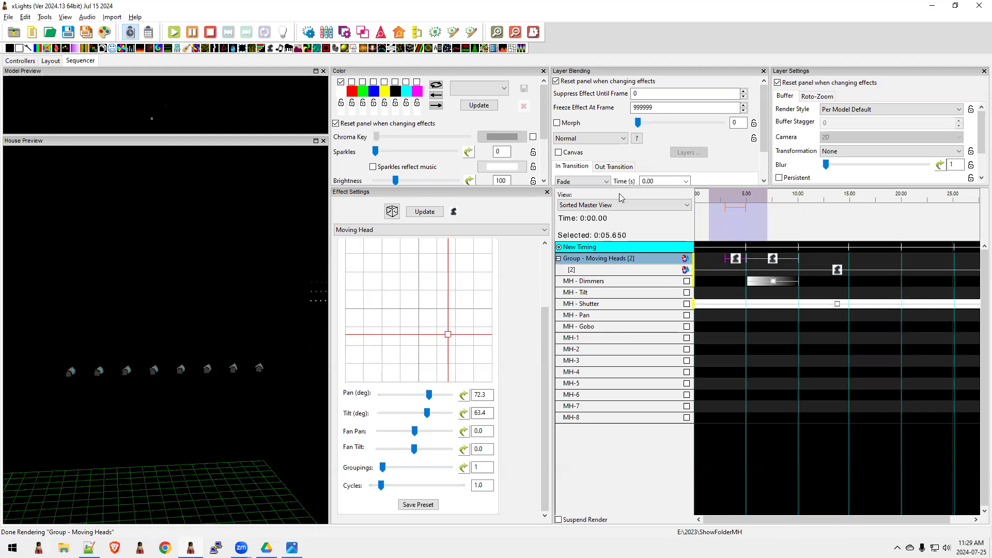
- Render the whole sequence and play back the marked range with a closer view of the heads in the house preview
left_click(104, 32)
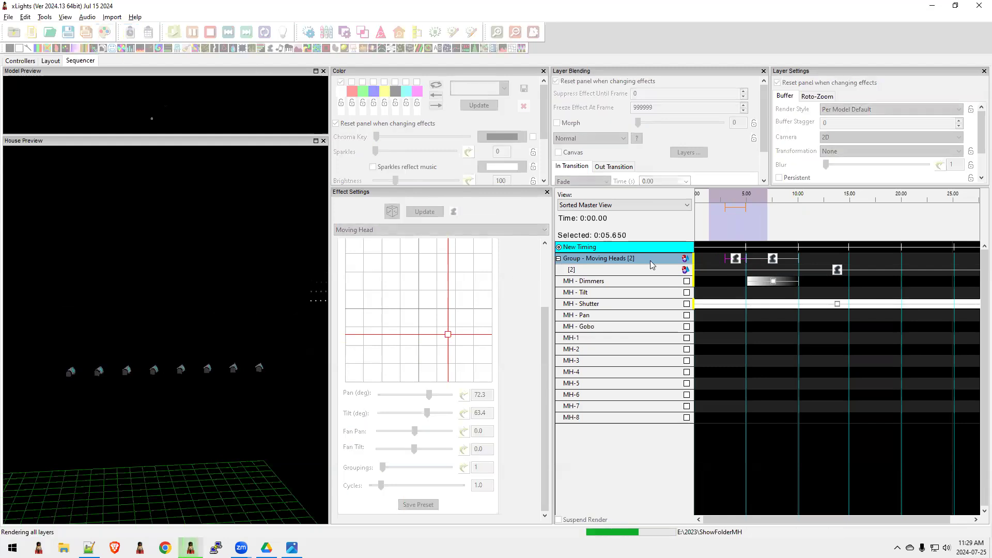
scroll(219, 384, "up", 3)
left_click_drag(219, 388, 201, 387)
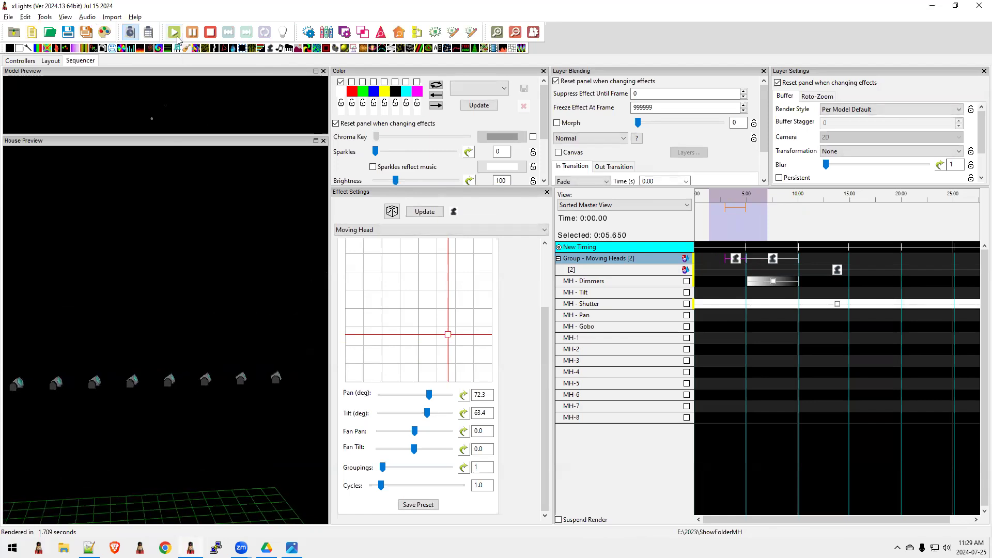
left_click(176, 35)
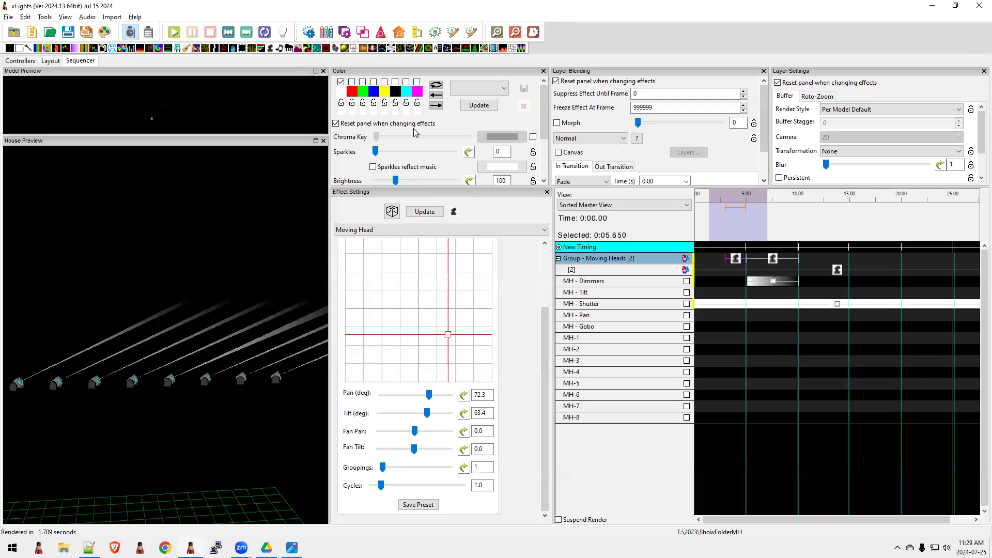
- Expand MH-1 into its individual channels and extend the MH - Dimmers fade back to the second Moving Head effect's start
double_click(567, 341)
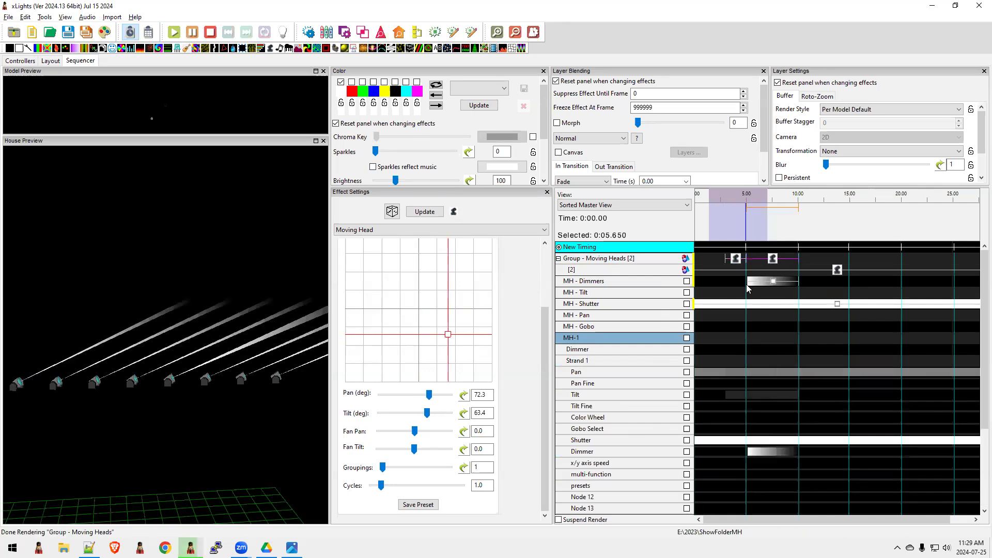
left_click(753, 281)
left_click_drag(752, 280, 751, 282)
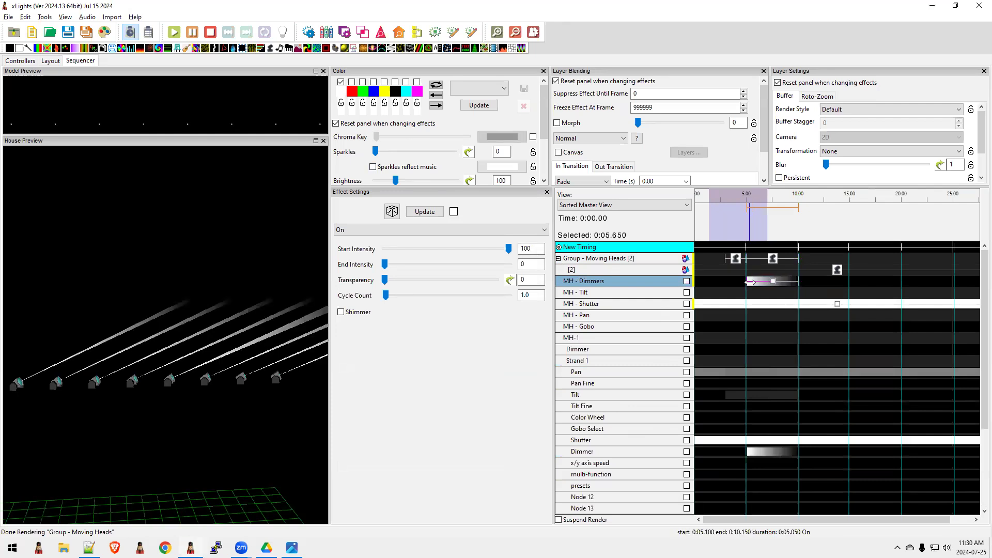
- Apply a Ramp value curve from 0.0 to 15.0 to all fixtures' Fan Pan in the second Moving Head effect, and start the MH - Dimmers fade at about 5.05 s
left_click(773, 259)
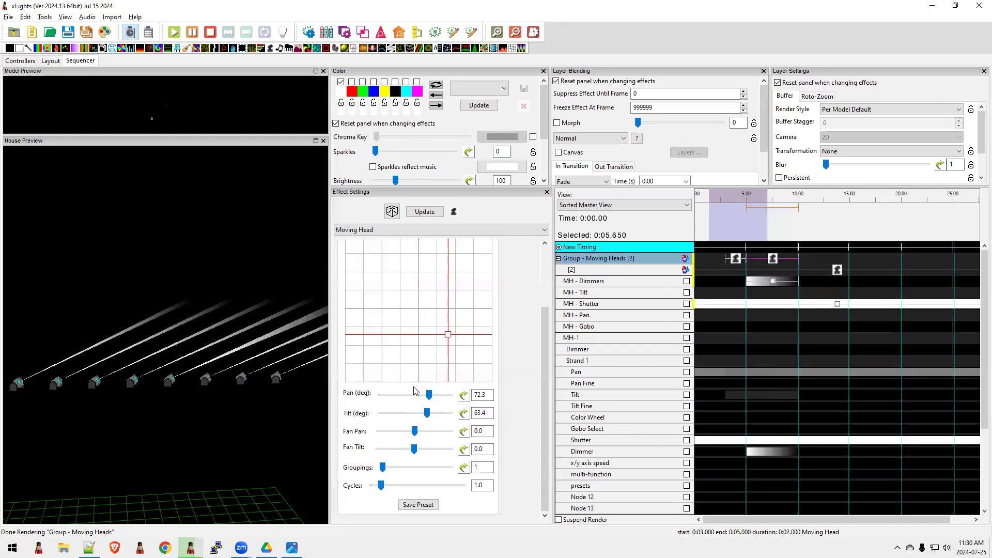
scroll(530, 274, "up", 3)
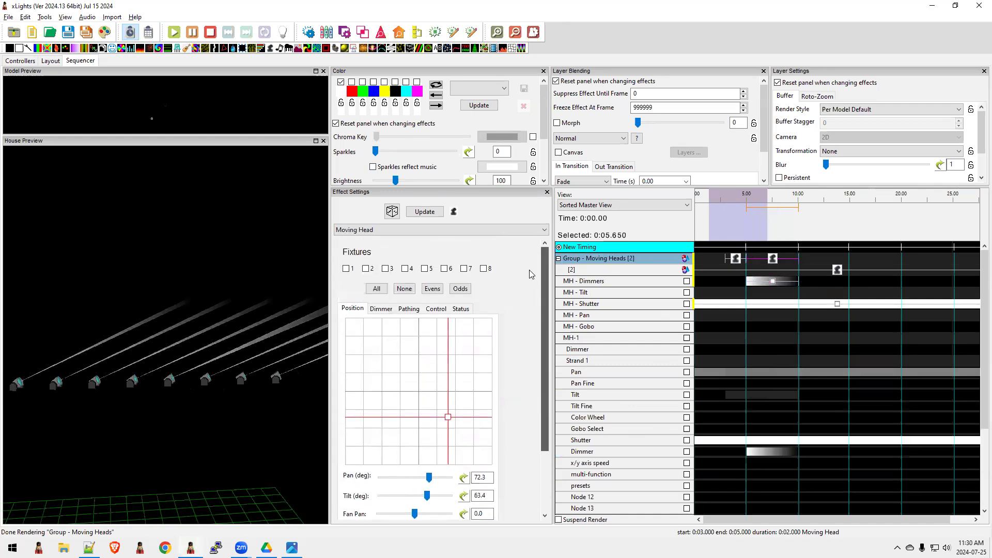
left_click(377, 288)
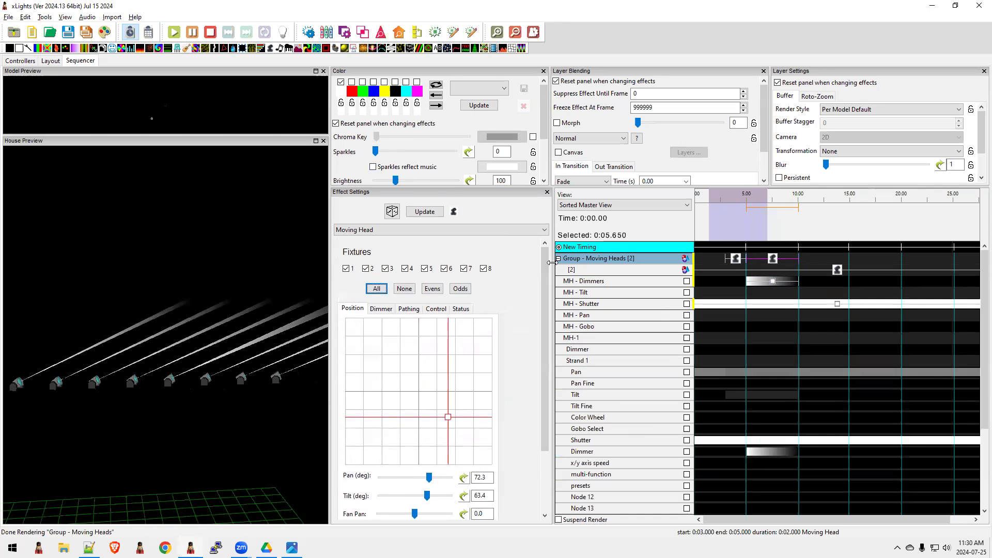
left_click_drag(546, 268, 544, 375)
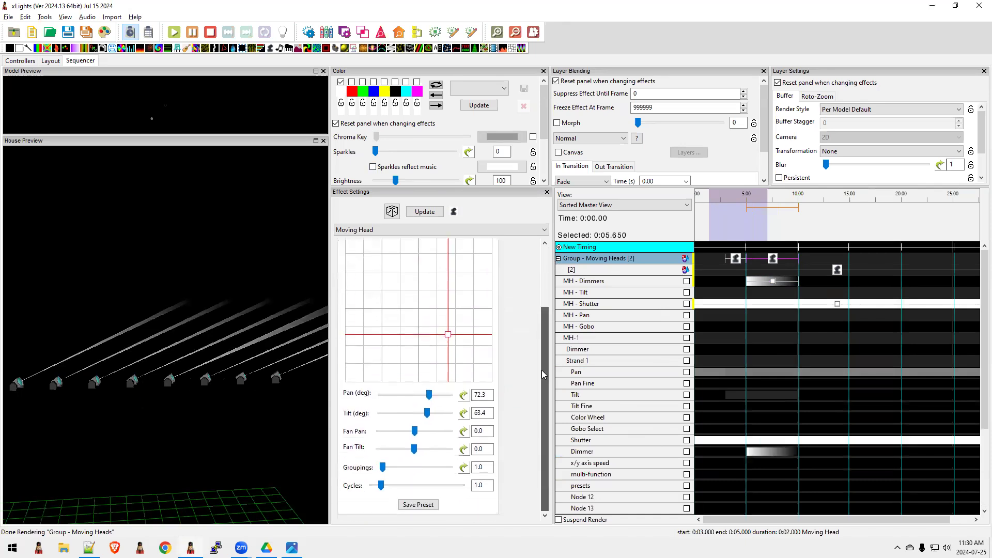
left_click(464, 435)
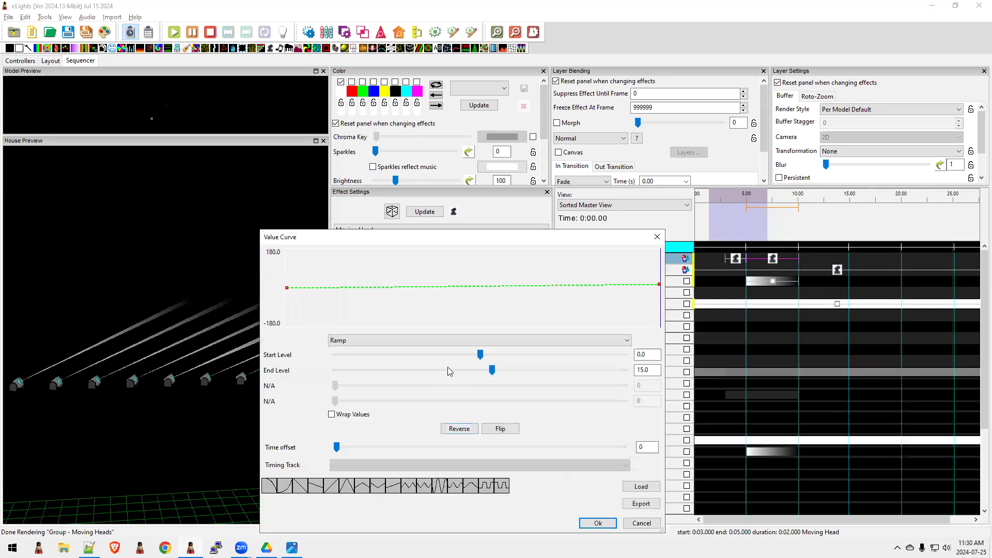
left_click(598, 523)
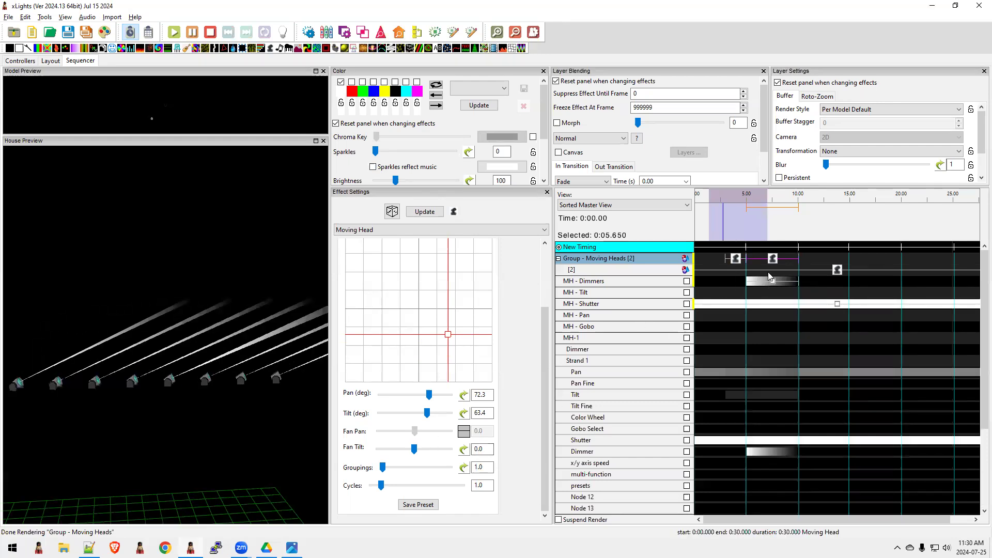
left_click_drag(747, 281, 748, 285)
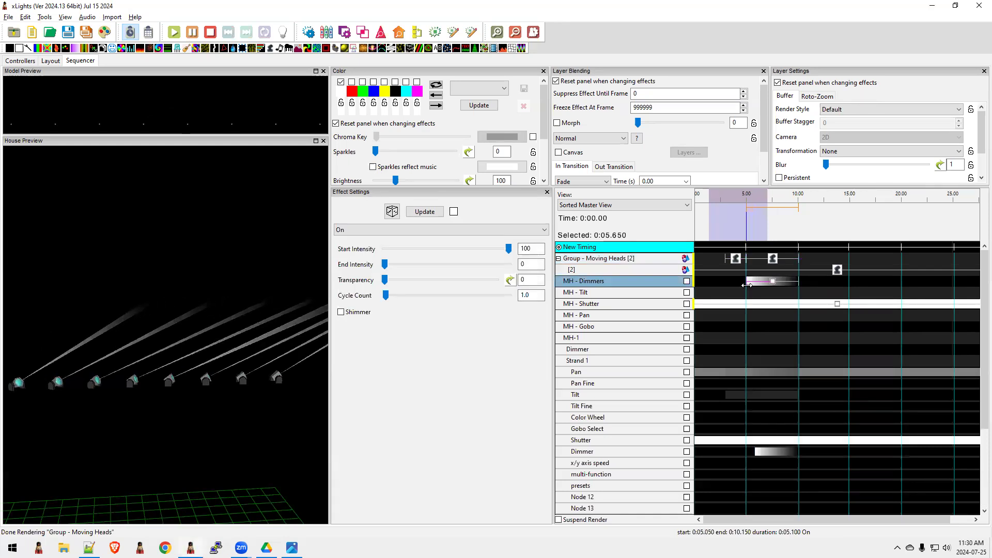
- Set Pan to 0 for all eight fixtures in the second Moving Head effect
left_click(774, 260)
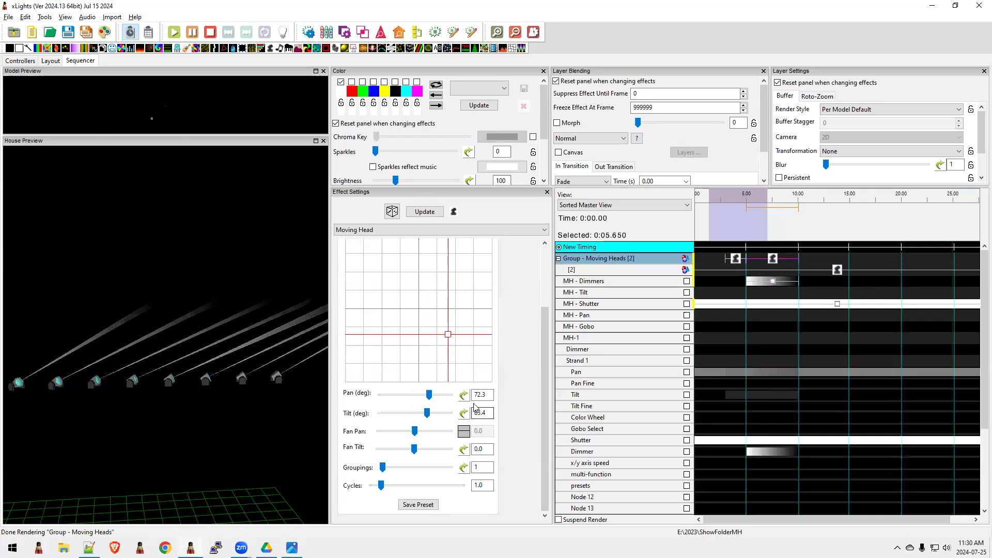
double_click(491, 395)
type("0")
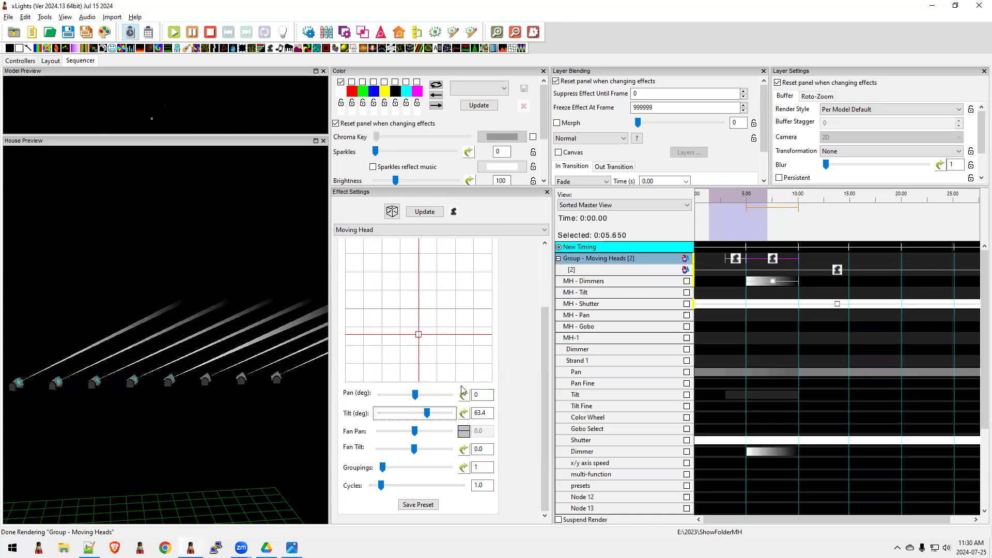
left_click_drag(545, 351, 549, 277)
left_click(376, 288)
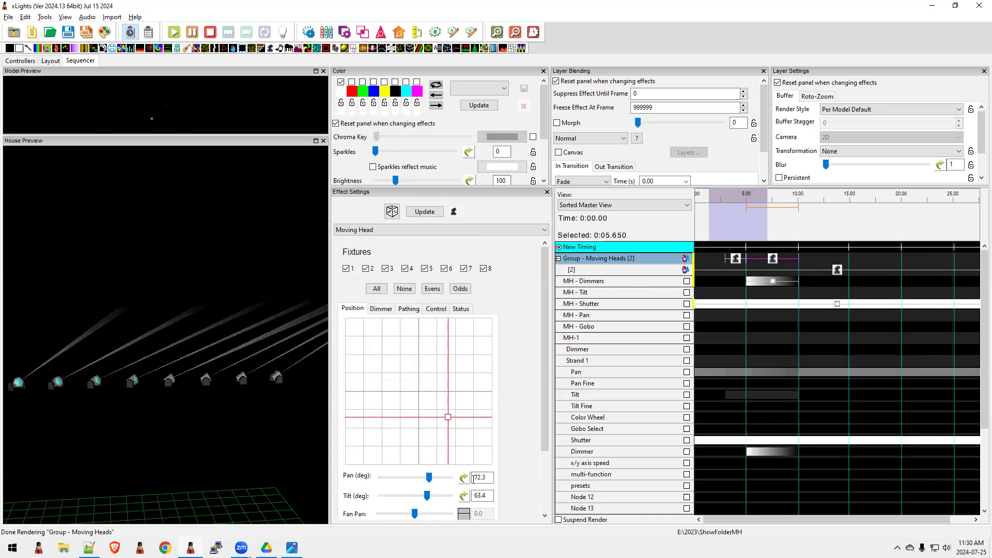
type("0")
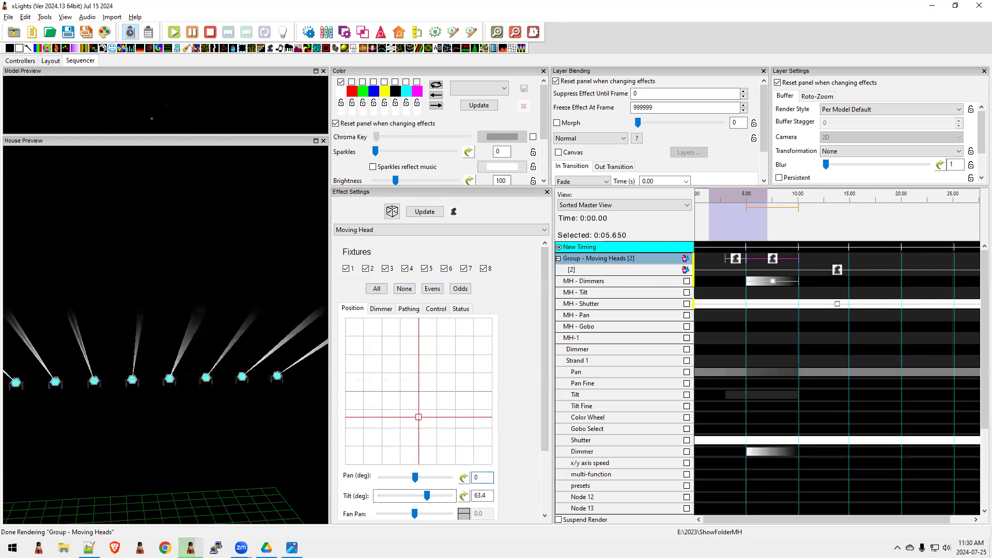
key("Tab")
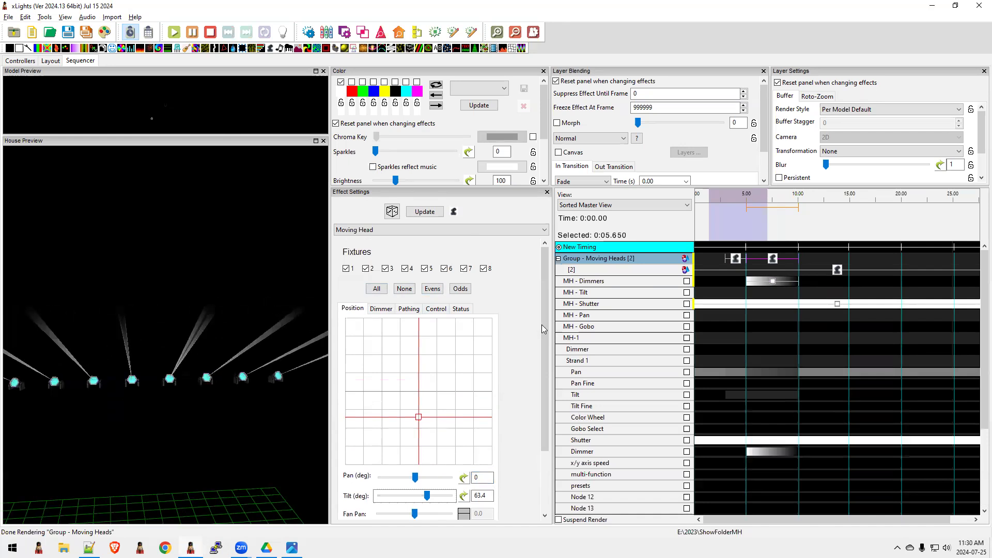
- Select all eight fixtures in the first Moving Head effect and set their Pan to 0
scroll(541, 333, "down", 5)
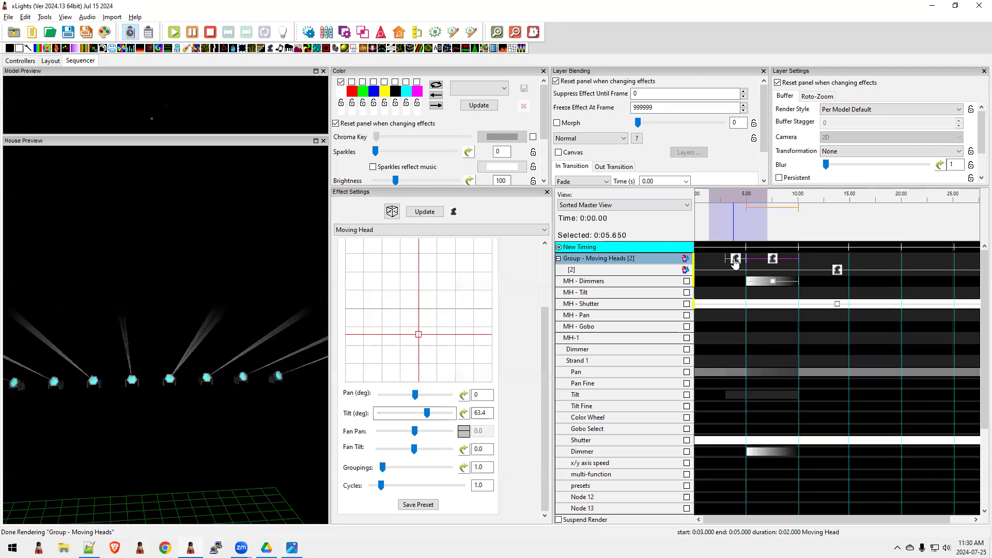
left_click(736, 260)
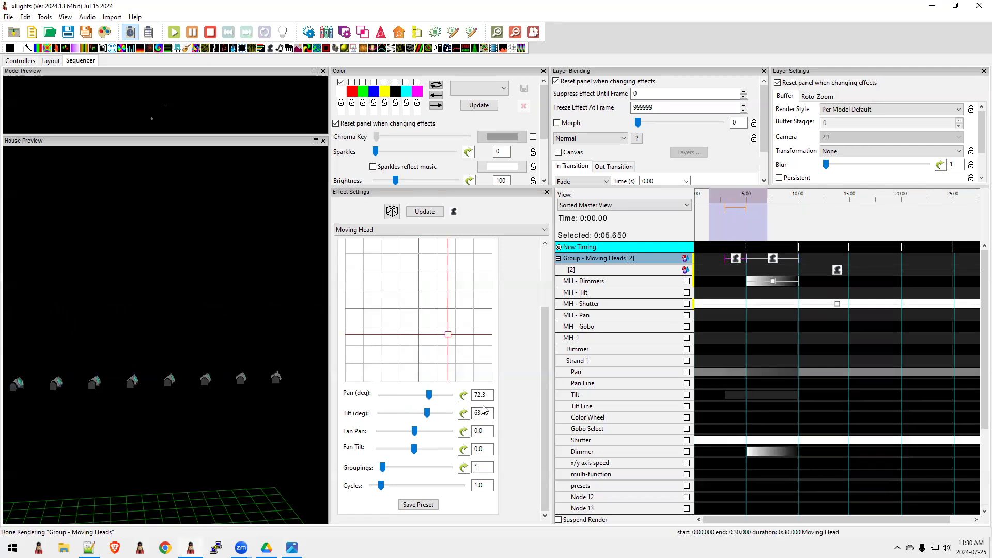
left_click_drag(549, 365, 544, 274)
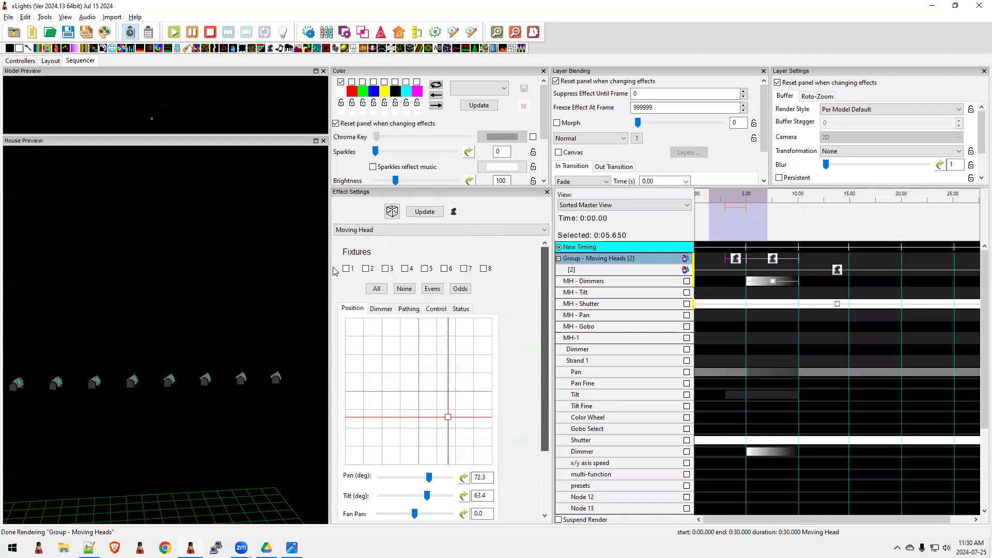
left_click(377, 288)
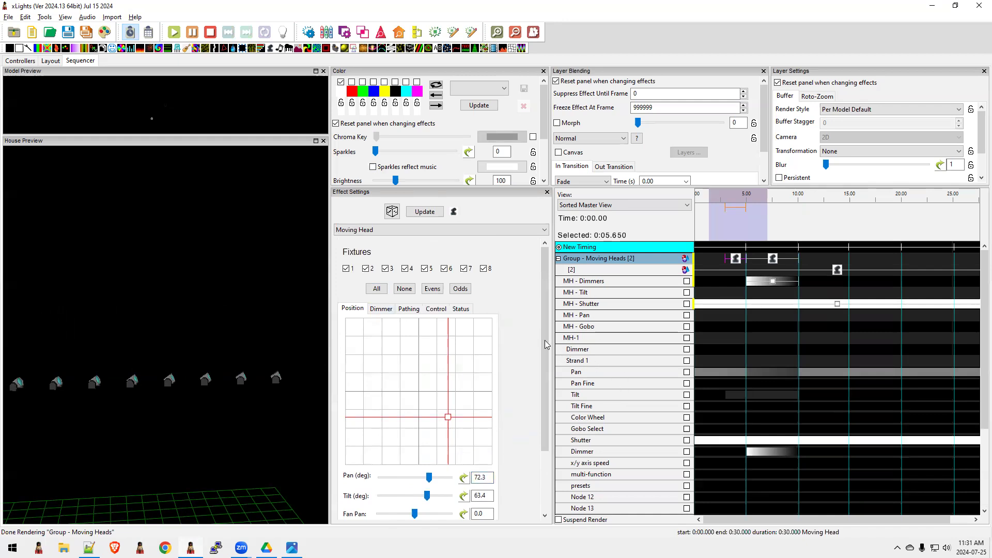
left_click_drag(545, 344, 546, 398)
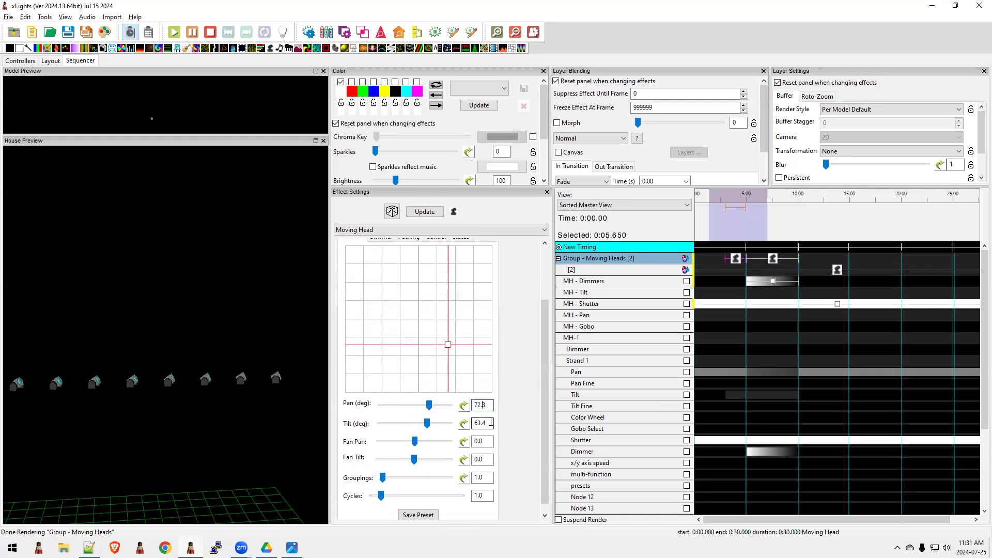
key("BackSpace")
key("BackSpace")
key("BackSpace")
key("BackSpace")
type("0")
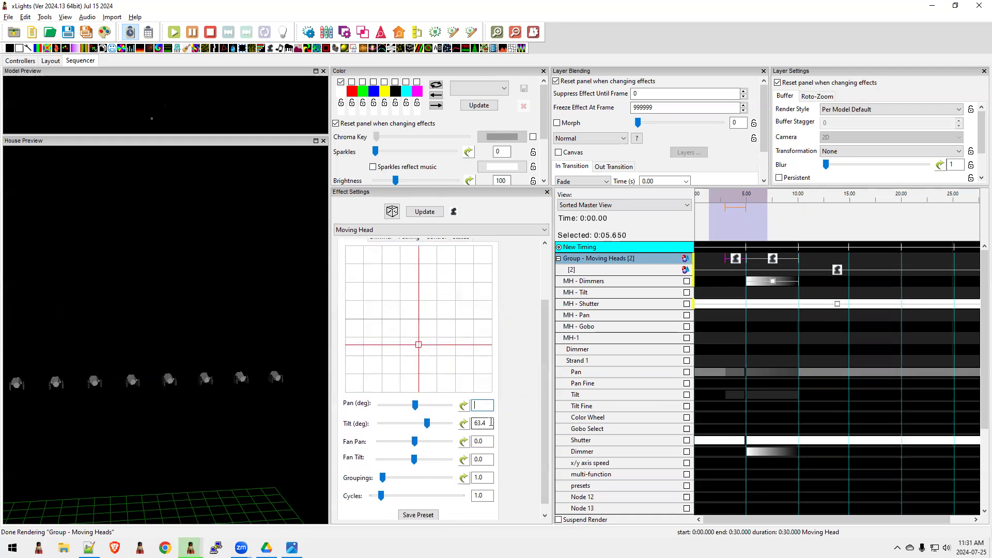
key("Tab")
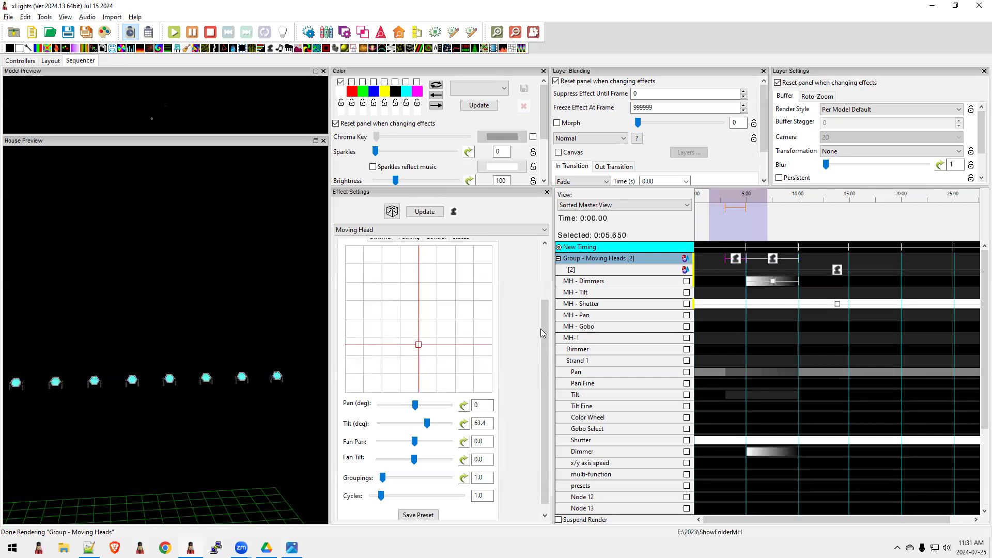
- Vary the first Moving Head effect's pan and tilt, leaving Pan at about 8.1 and Tilt at about 60.0 degrees
scroll(541, 333, "up", 3)
scroll(546, 352, "down", 4)
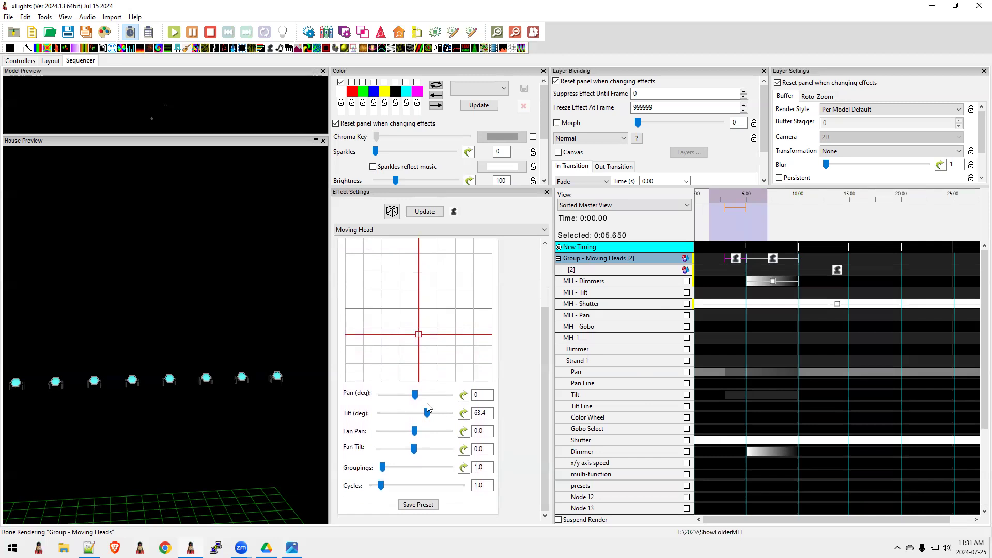
left_click_drag(416, 396, 429, 396)
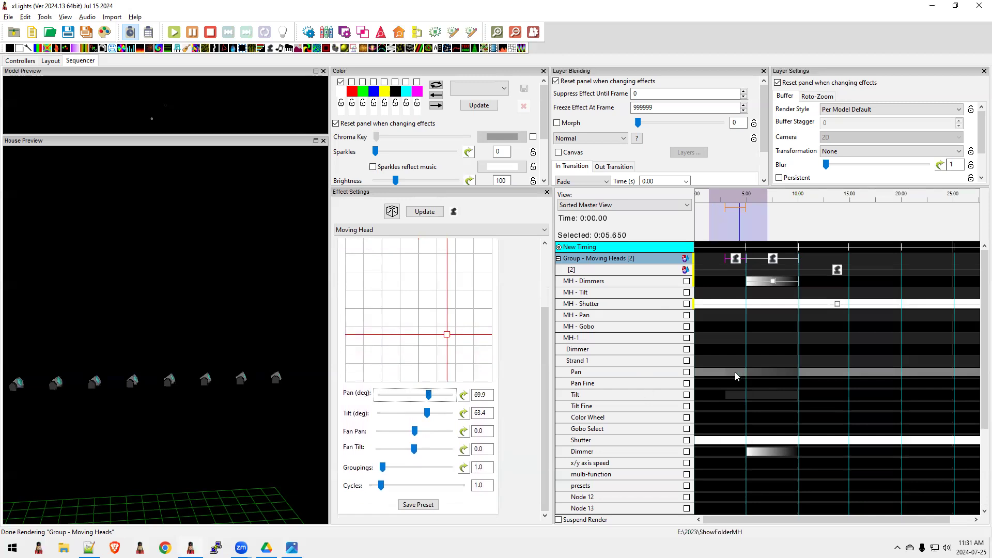
left_click_drag(428, 396, 417, 399)
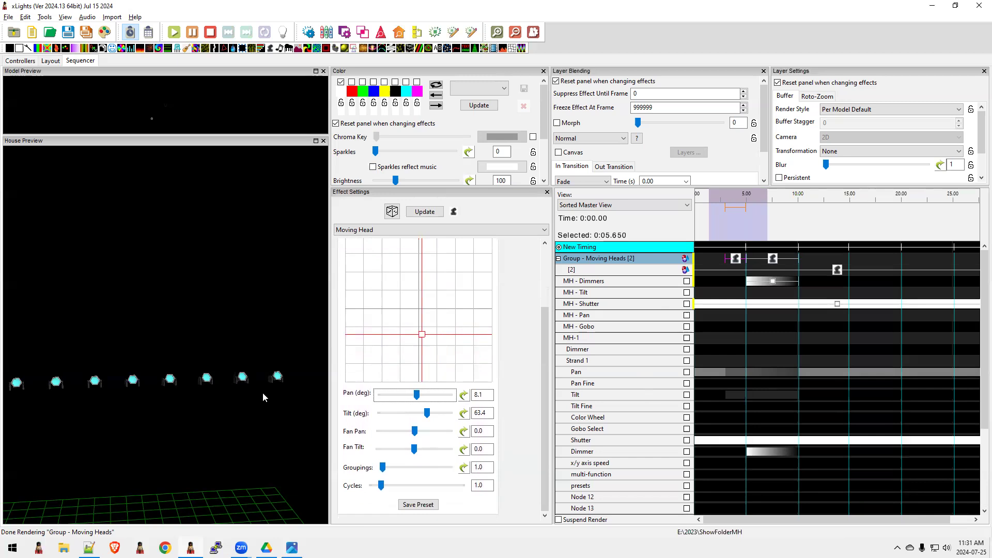
left_click_drag(429, 414, 406, 417)
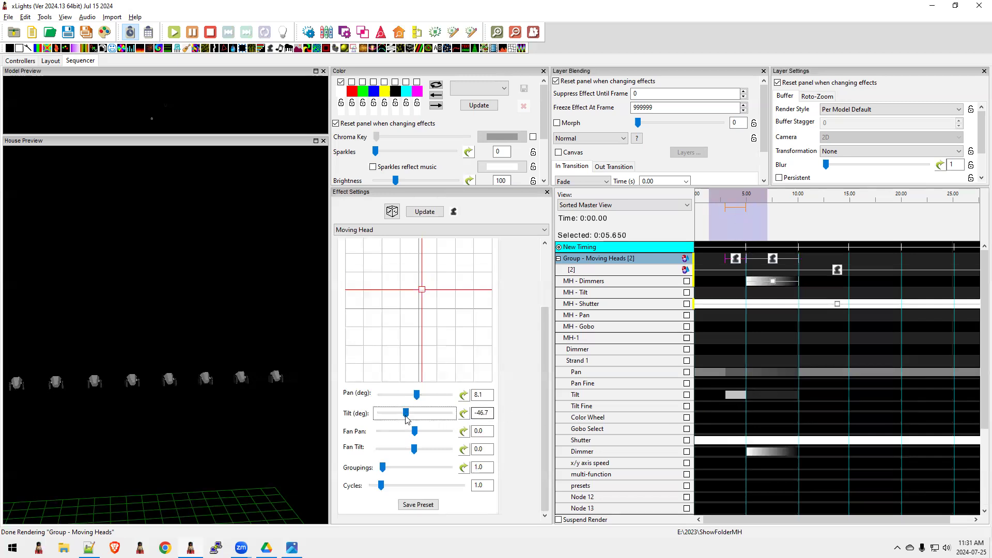
left_click_drag(406, 413, 427, 412)
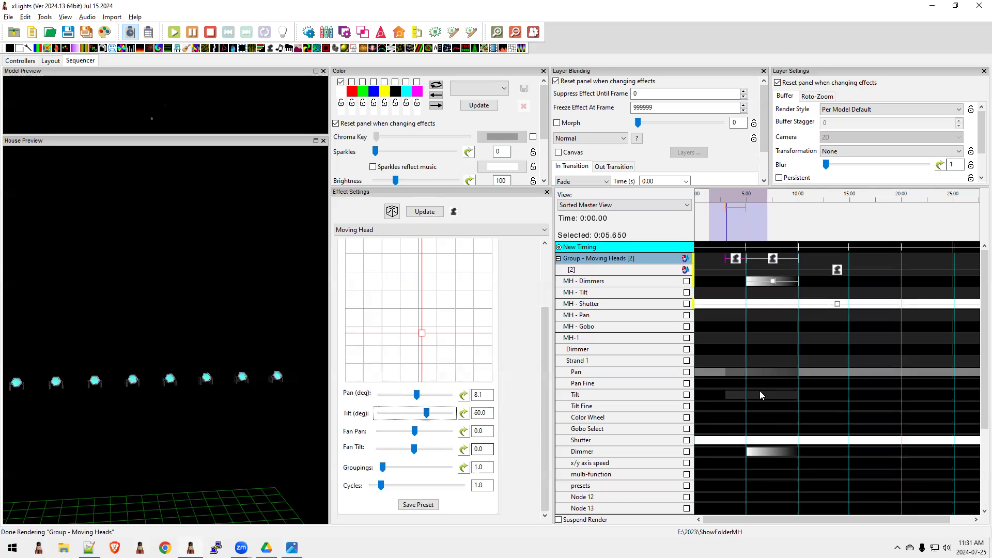
- Examine the second Moving Head effect's status listing for each fixture's position settings and the heads it applies to
left_click(772, 261)
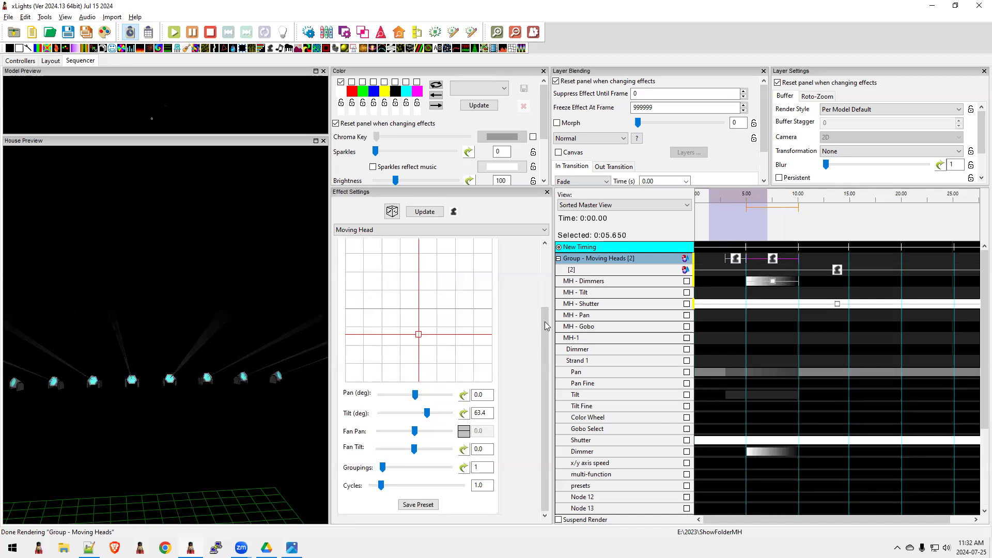
scroll(546, 326, "up", 3)
left_click(459, 309)
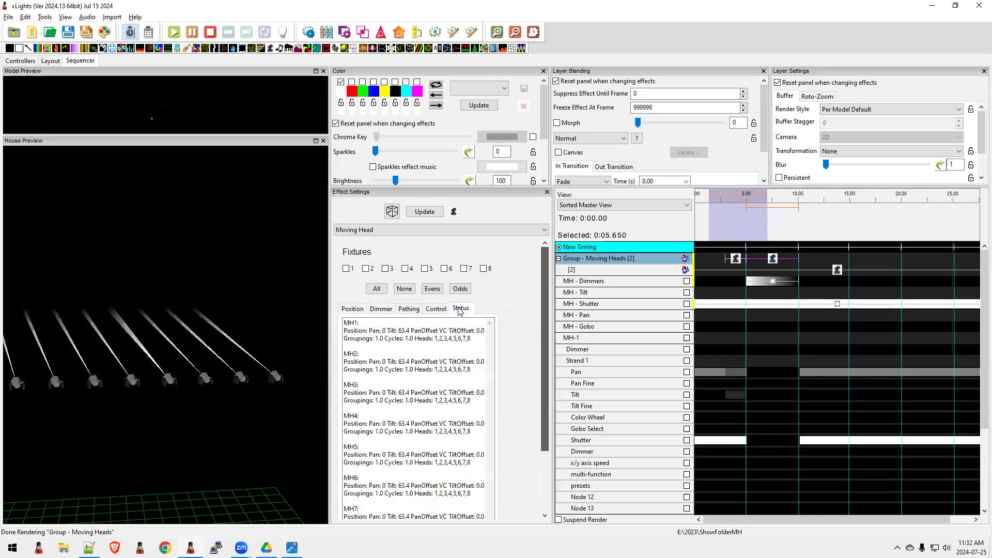
scroll(543, 312, "down", 1)
mouse_move(543, 314)
left_mouse_down()
mouse_move(538, 384)
mouse_move(544, 329)
left_mouse_up()
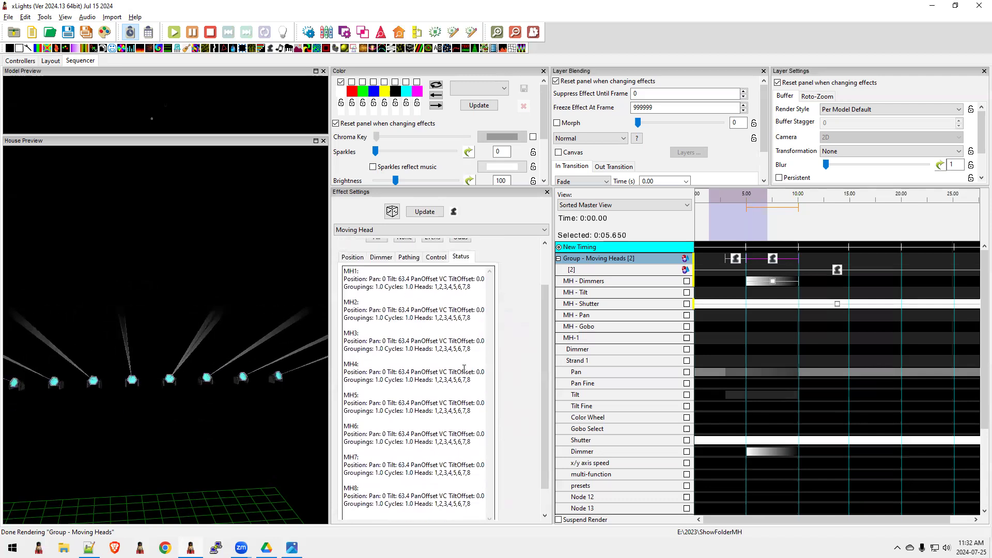
left_click_drag(435, 287, 473, 287)
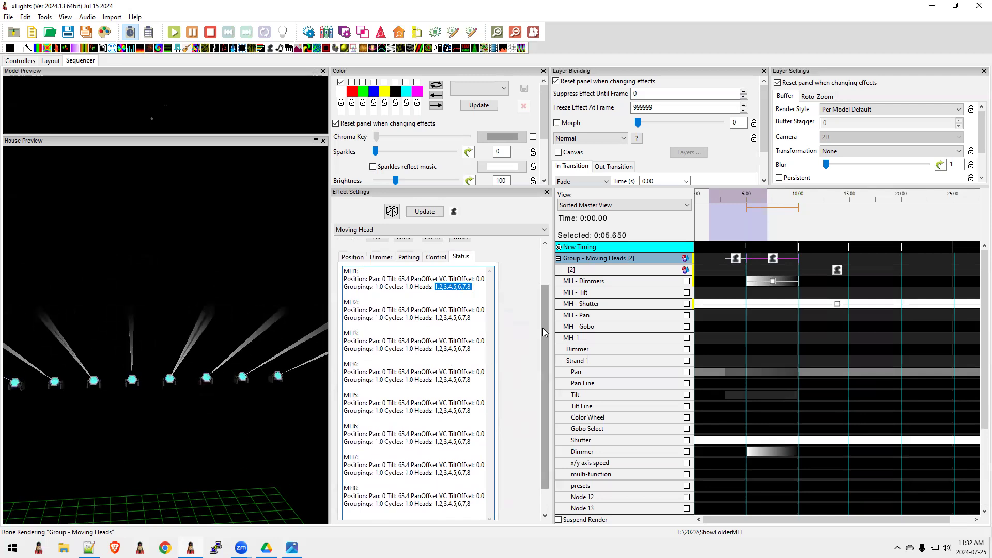
left_click_drag(548, 307, 538, 267)
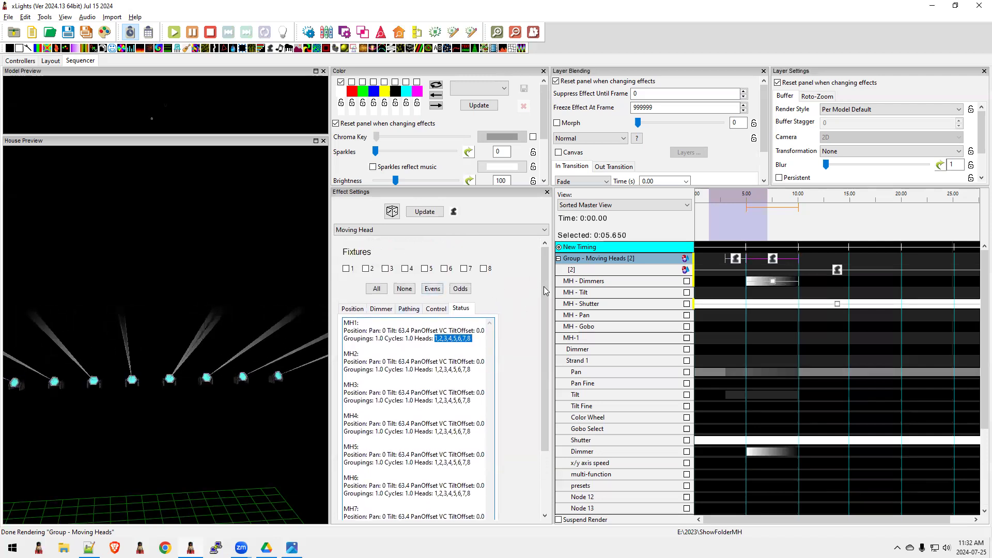
scroll(546, 291, "down", 3)
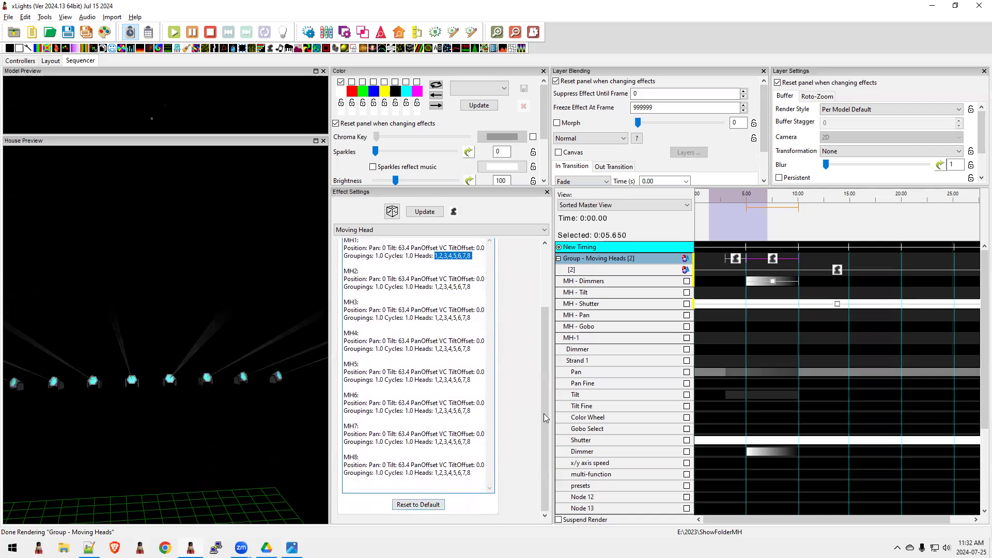
- Select only the even-numbered fixtures in the second Moving Head effect and reset them to default
scroll(356, 295, "up", 3)
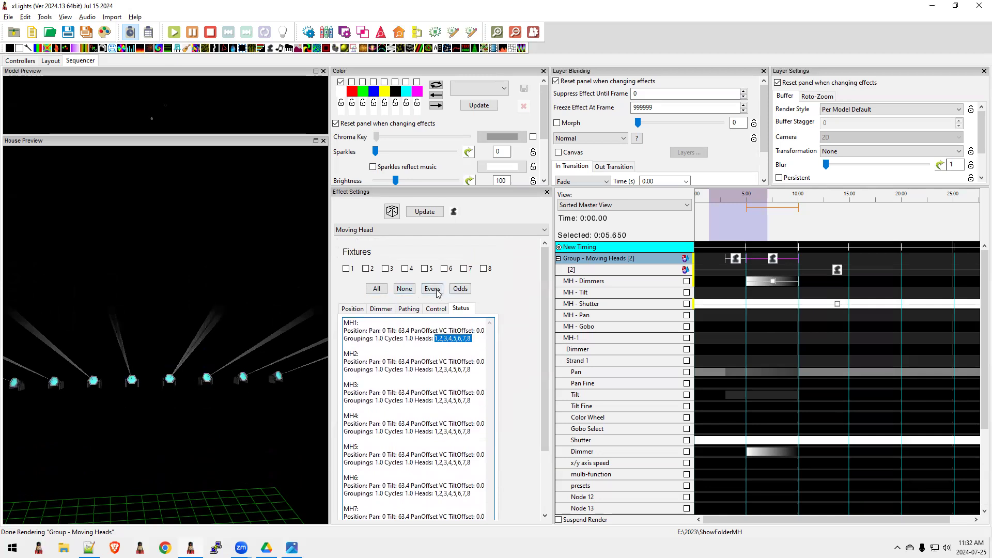
scroll(542, 270, "down", 3)
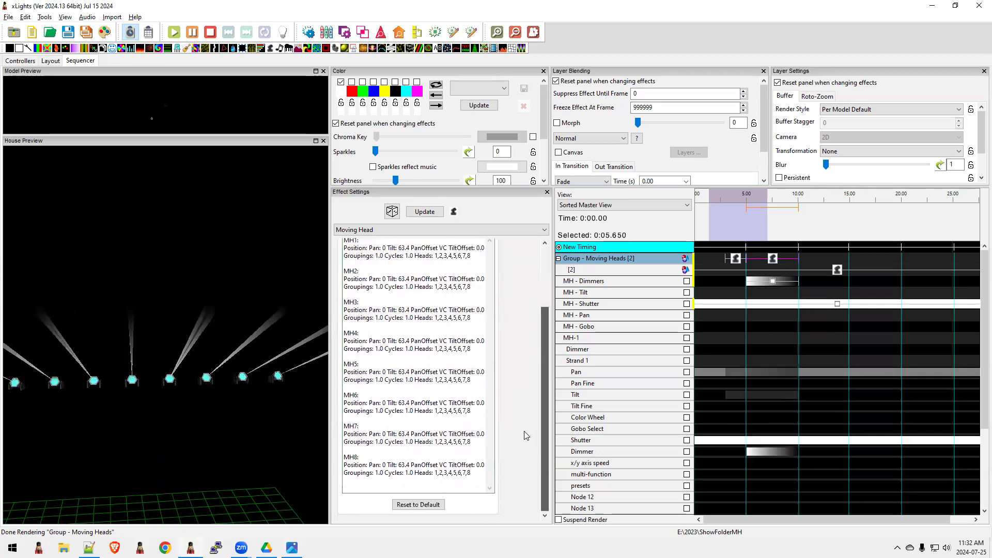
left_click(418, 504)
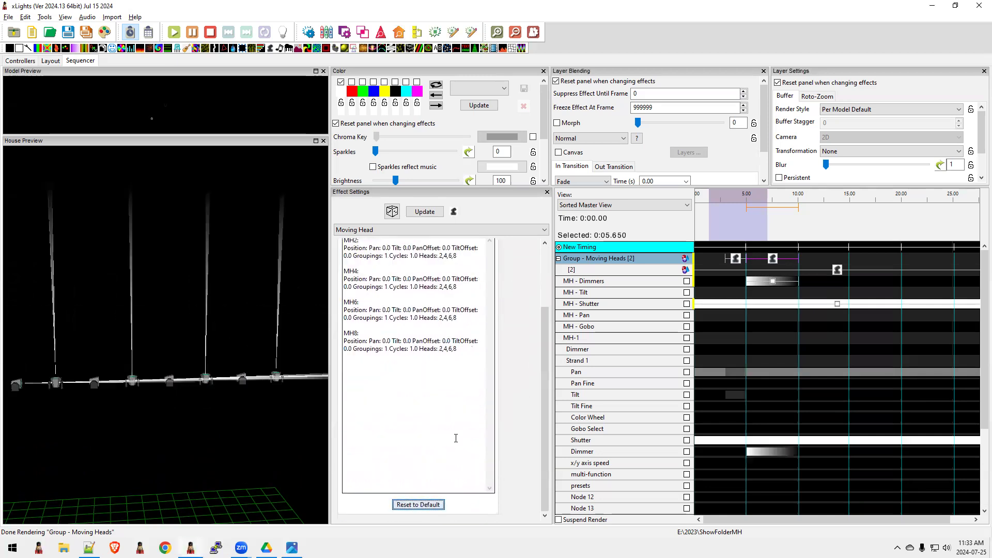
- Select all eight fixtures in the second Moving Head effect and reset them to default
scroll(539, 269, "up", 3)
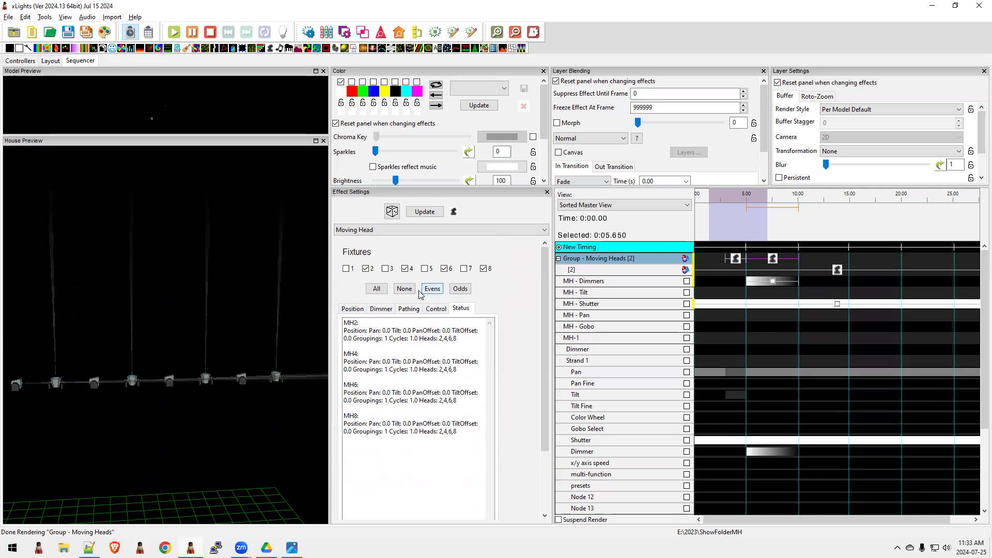
left_click(377, 288)
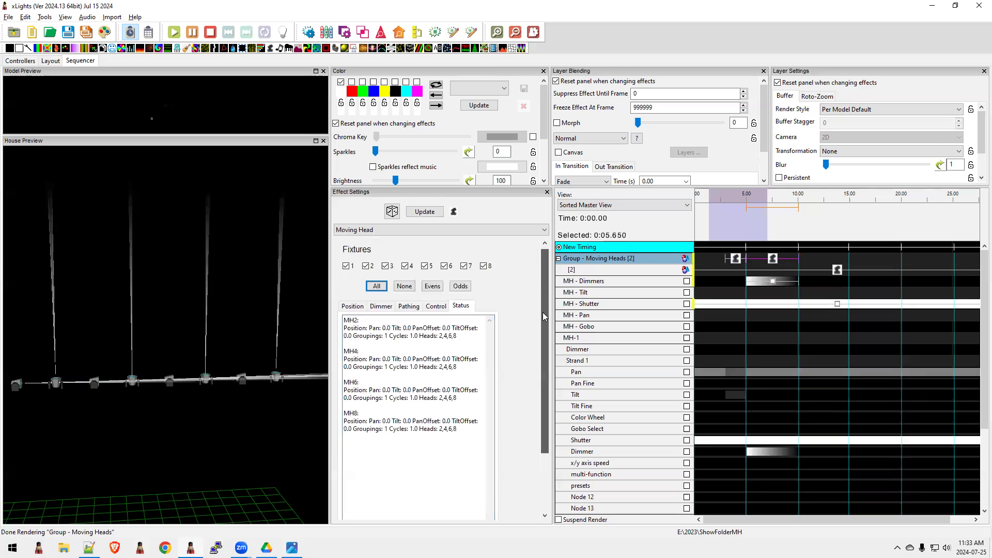
scroll(544, 317, "down", 3)
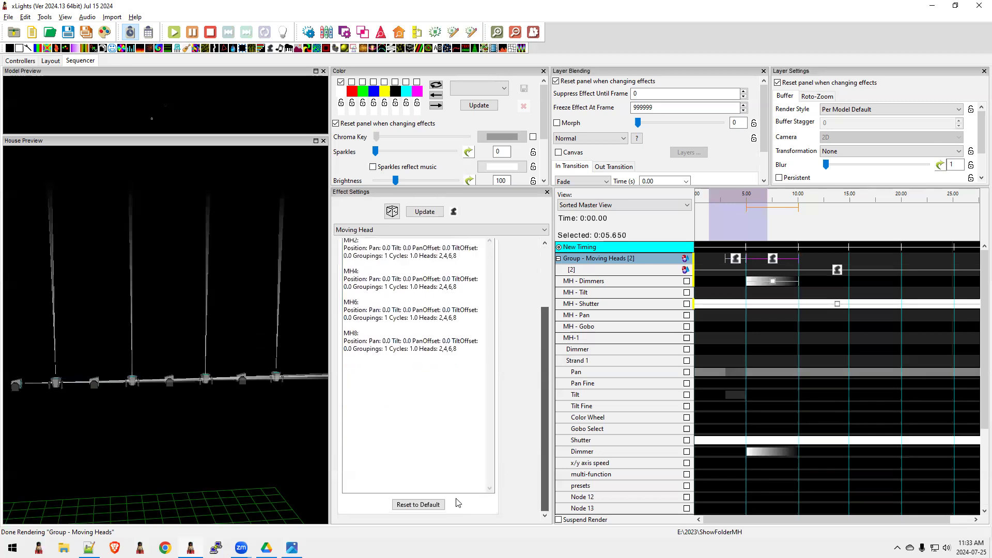
left_click(418, 504)
left_click_drag(547, 415, 540, 321)
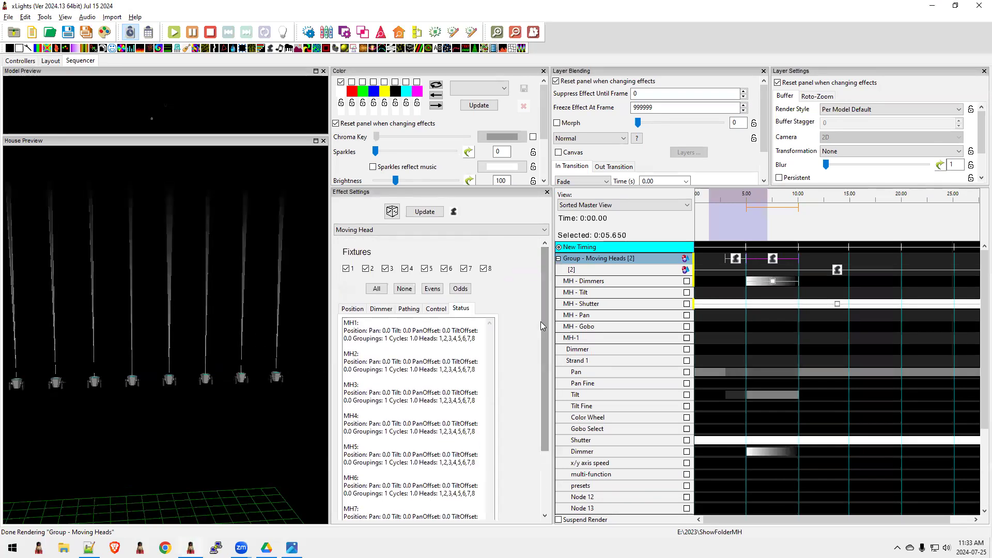
- Insert a new effect layer above the existing layers of Group - Moving Heads
left_click(770, 284)
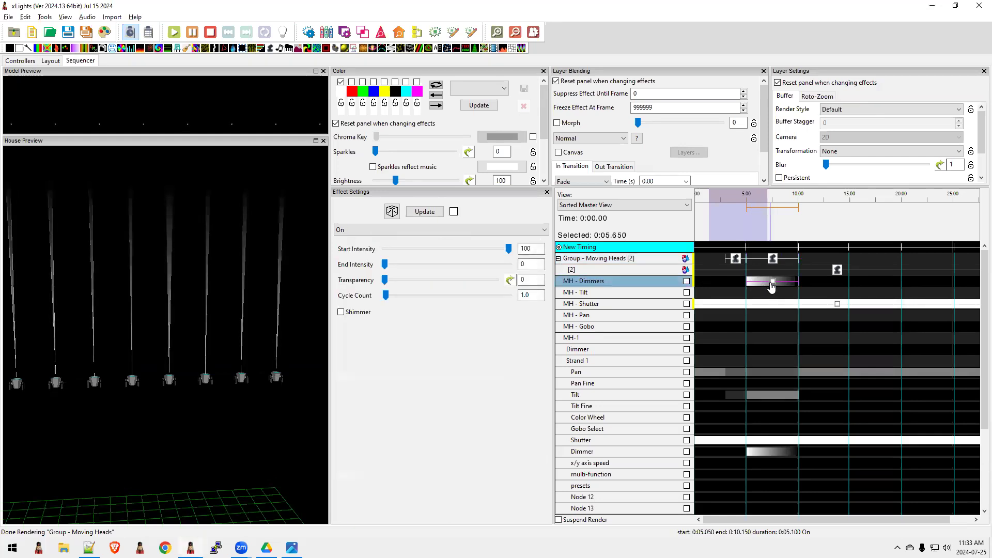
left_click(639, 261)
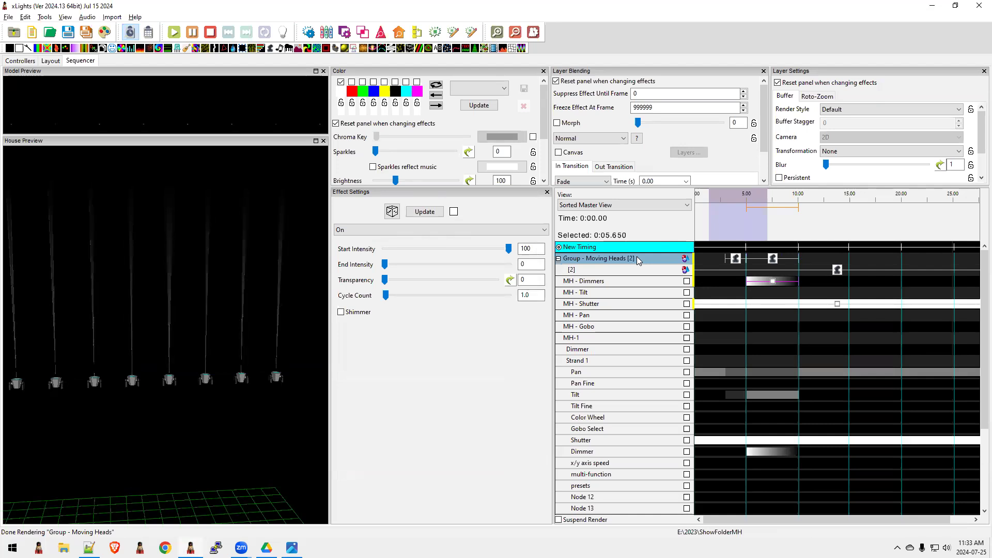
right_click(638, 261)
left_click(670, 268)
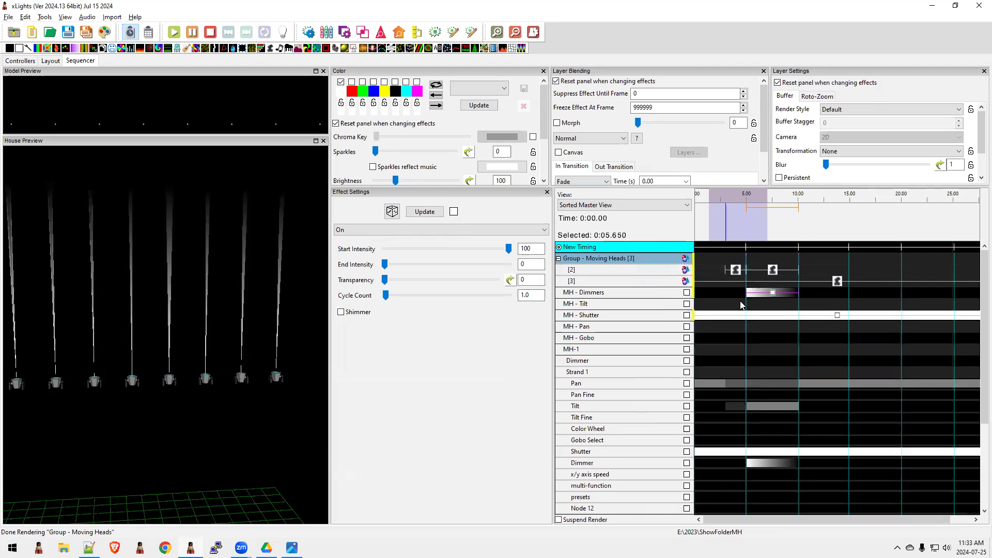
- Replace the On effect on MH - Dimmers with a Color Wash whose palette runs black, white, black
left_click(772, 294)
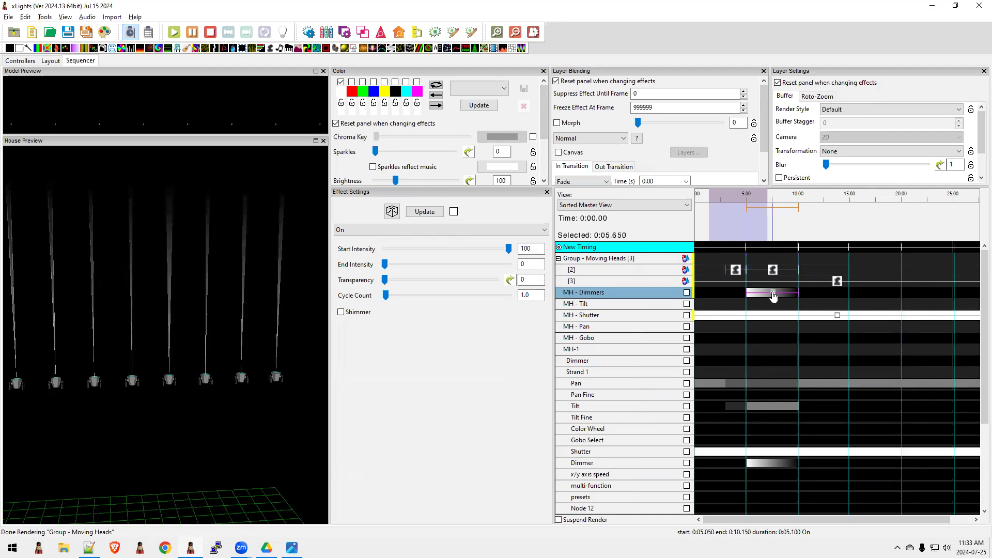
left_click_drag(75, 49, 767, 293)
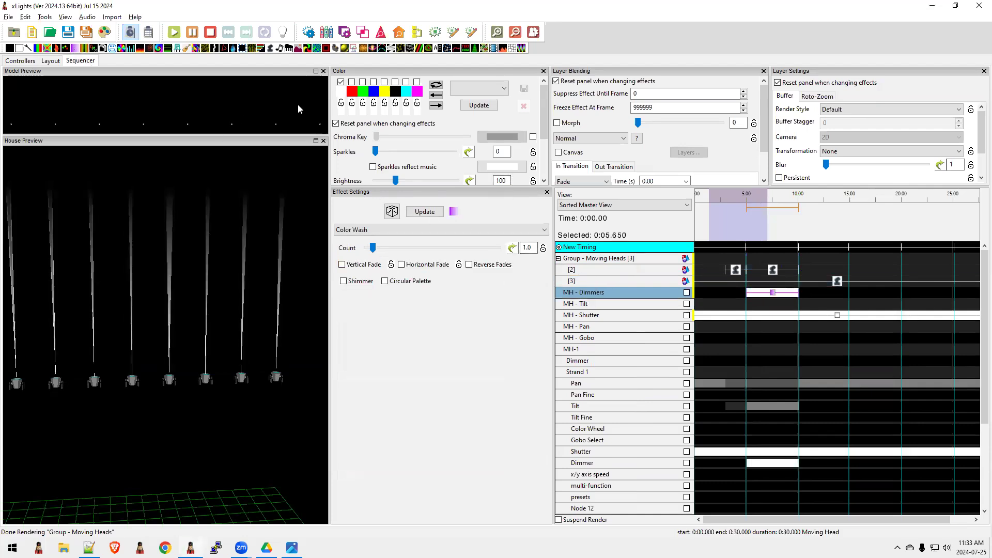
left_click(396, 82)
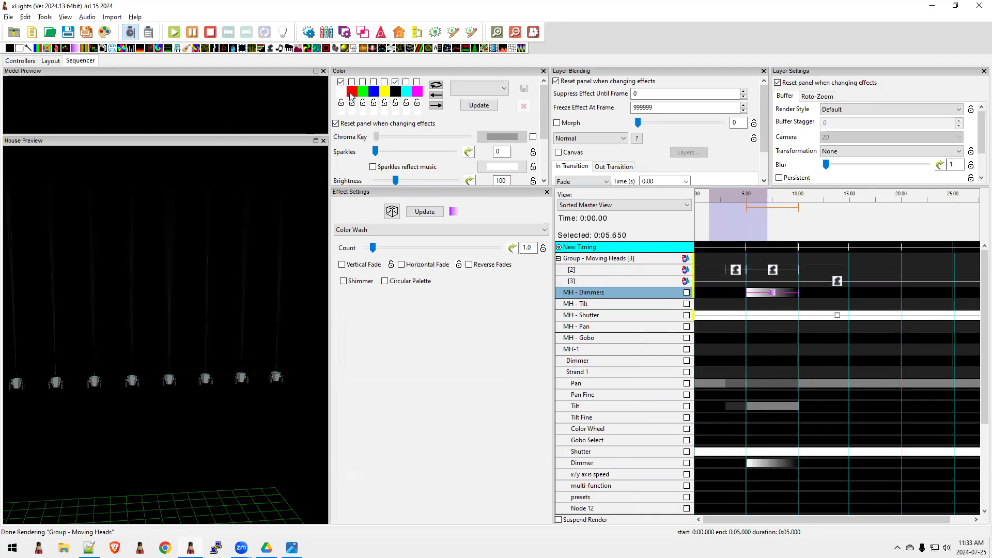
left_click(351, 92)
left_click(110, 114)
left_click(25, 184)
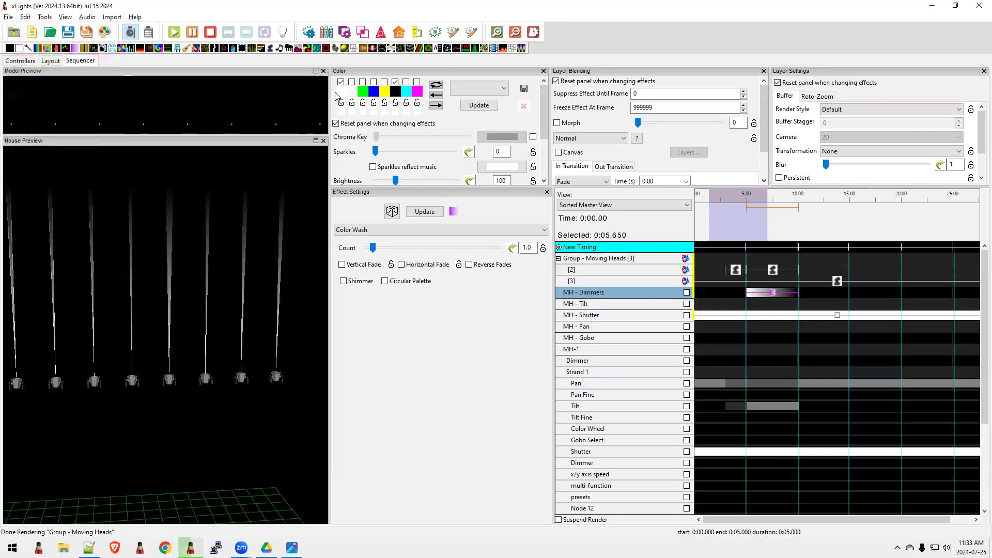
left_click(352, 82)
left_click(351, 91)
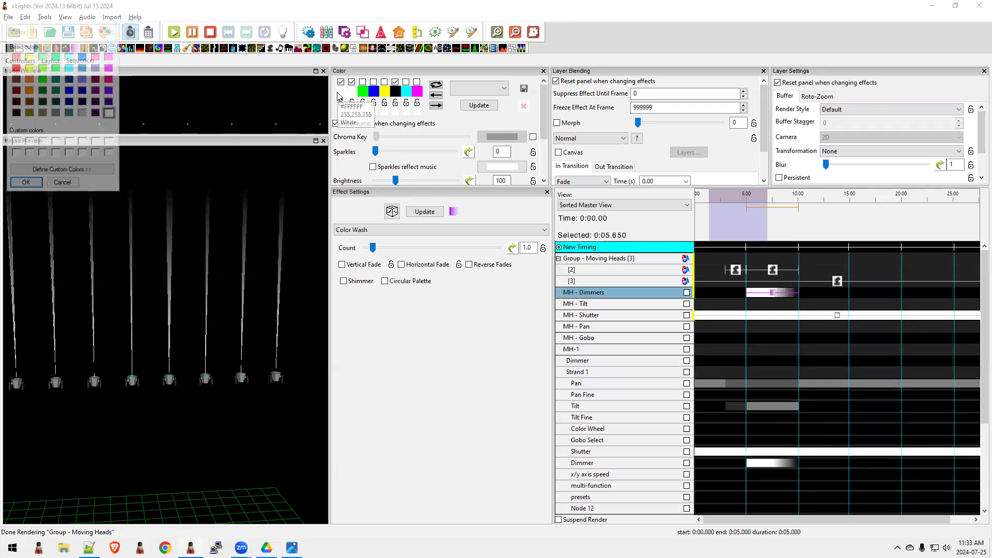
left_click(28, 184)
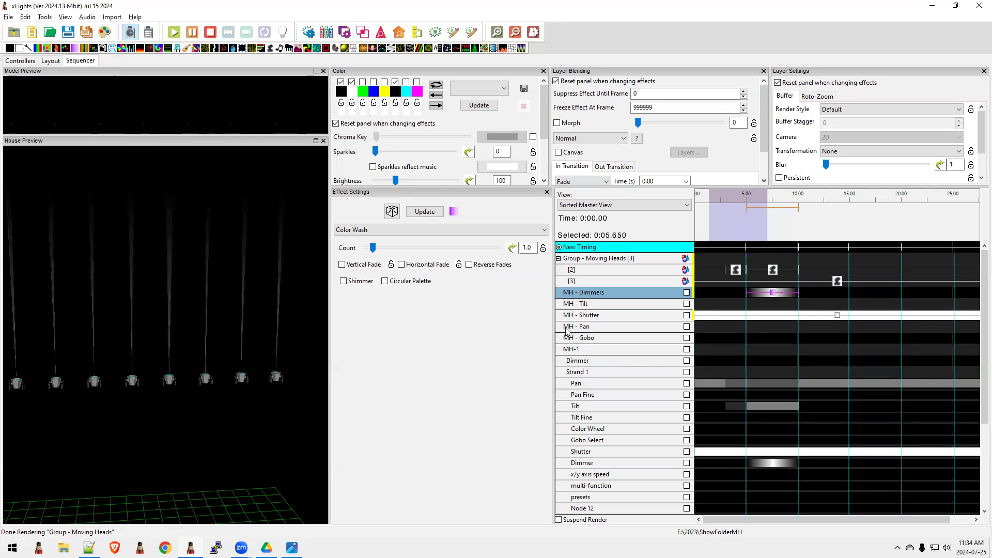
- Add an On effect coloured red to the group's new top layer, directly above the second Moving Head effect
left_click(772, 270)
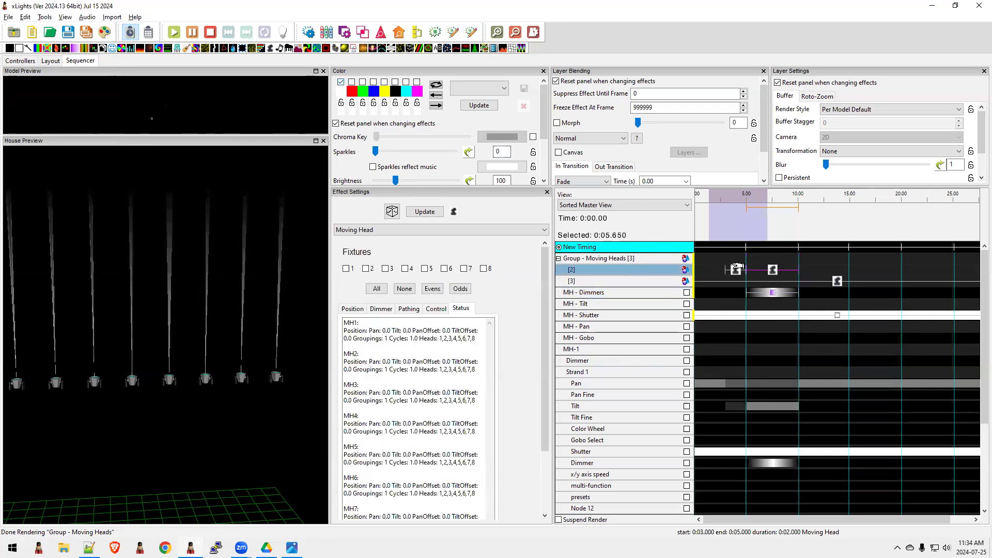
left_click_drag(51, 48, 773, 258)
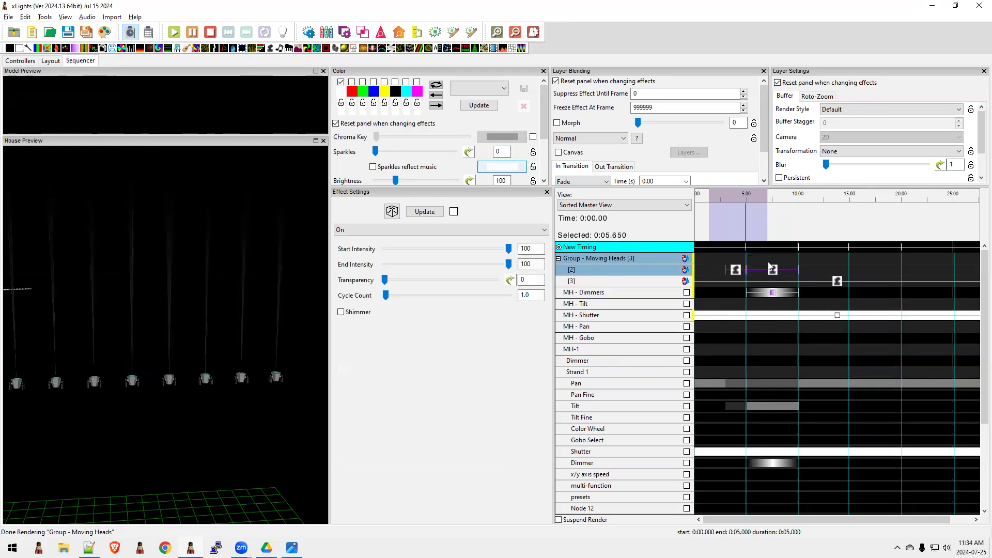
left_click(352, 82)
left_click(340, 82)
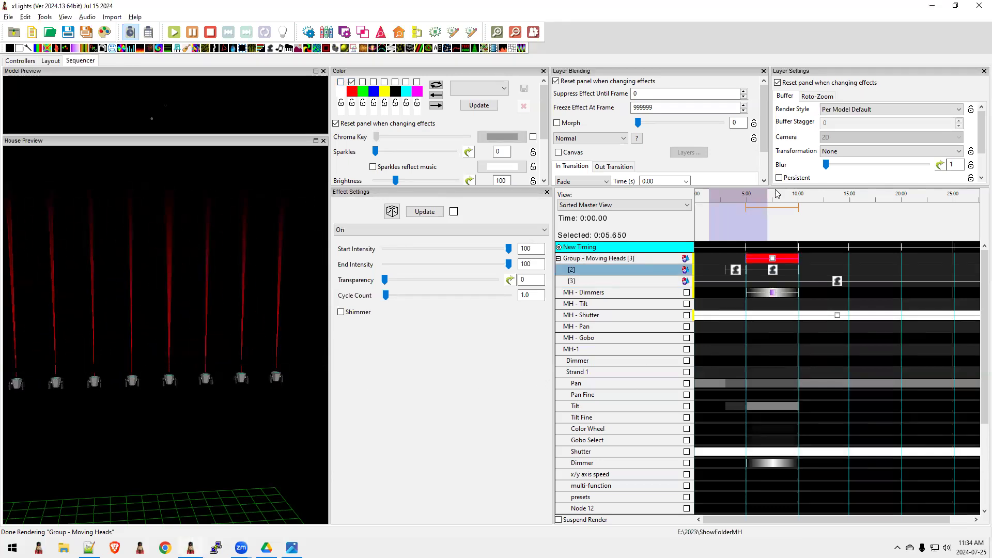
- Try the Default render style on the top-layer On effect and return it to Per Model Default
left_click(872, 110)
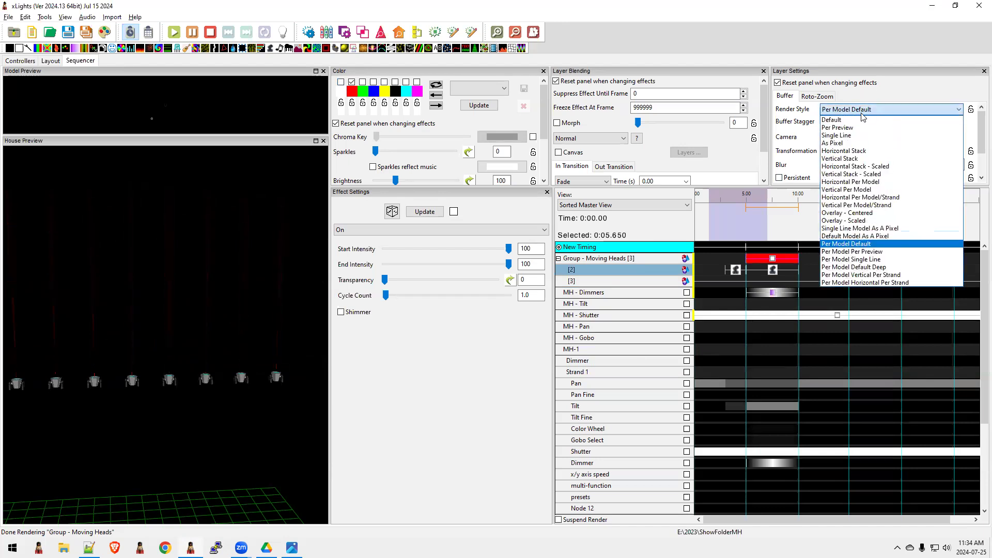
left_click(858, 120)
left_click(855, 110)
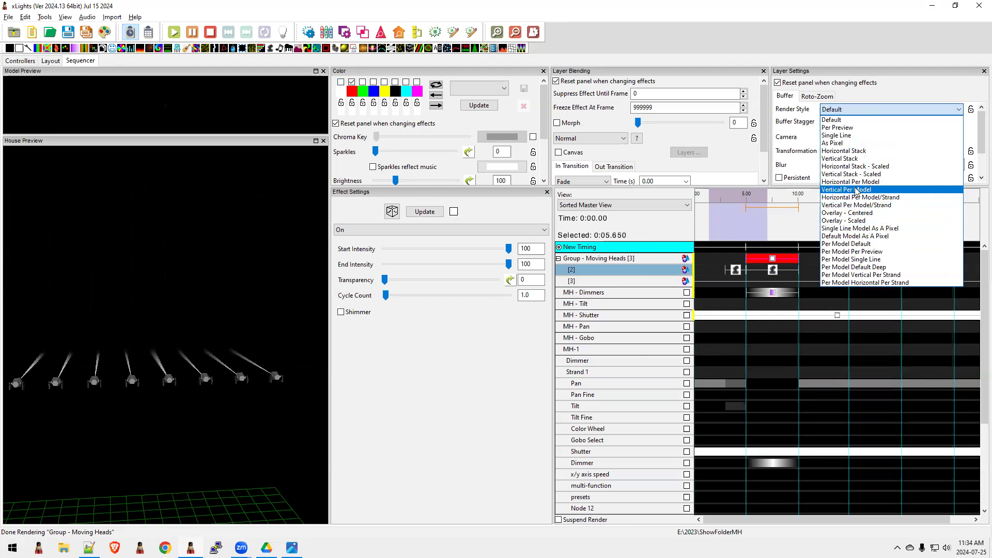
left_click(860, 245)
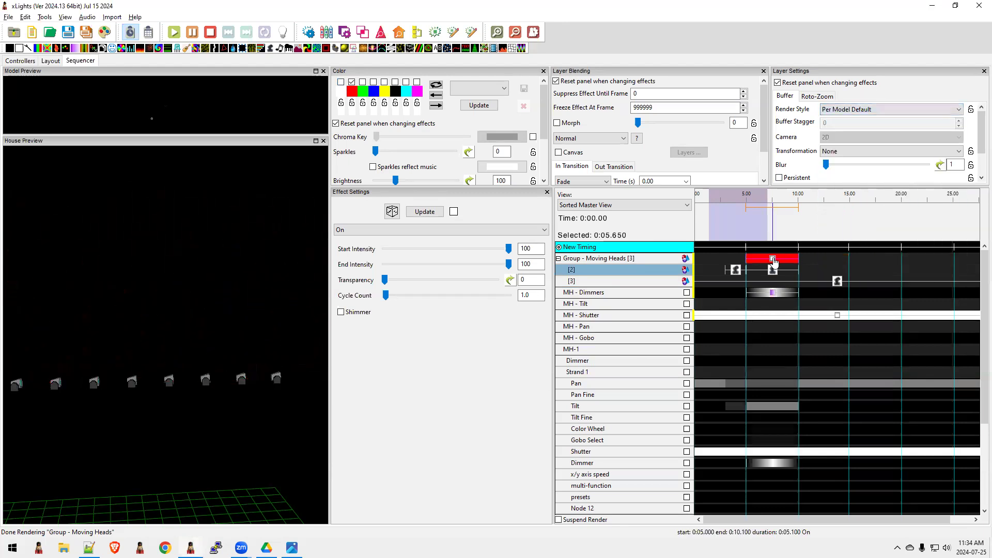
- Recolour the top-layer On effect green and try a Color Wash in red and green in its place, reducing its palette to red
left_click(363, 83)
left_click(352, 83)
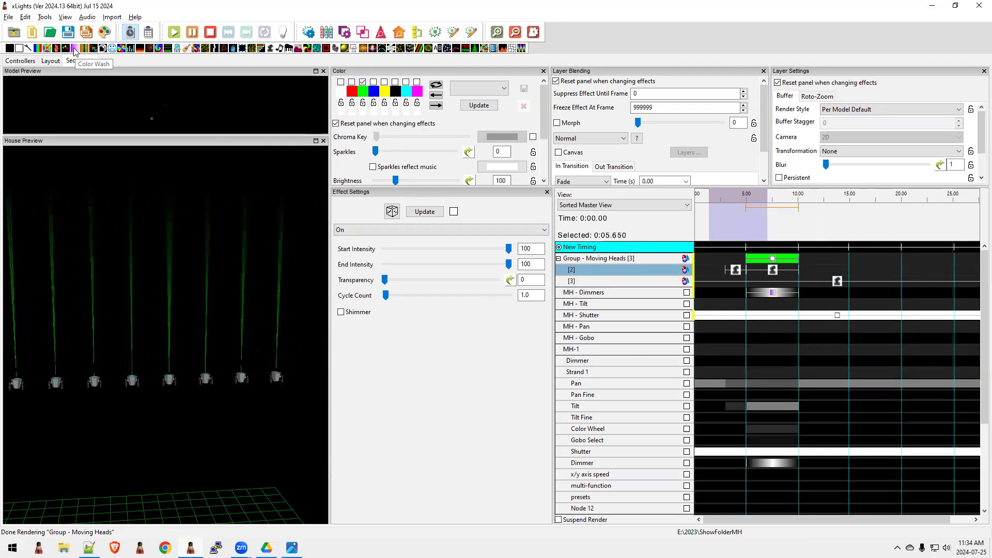
left_click_drag(74, 50, 771, 259)
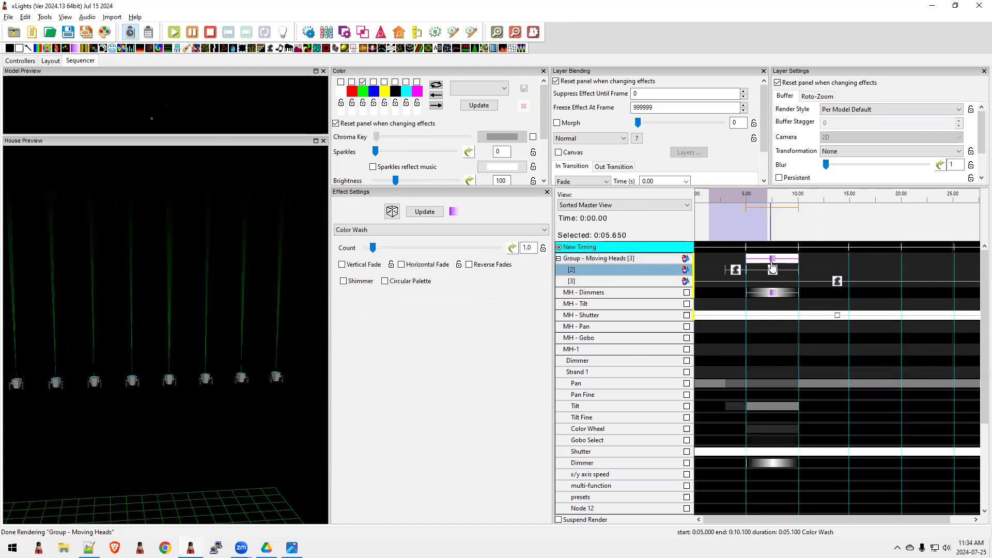
left_click(351, 83)
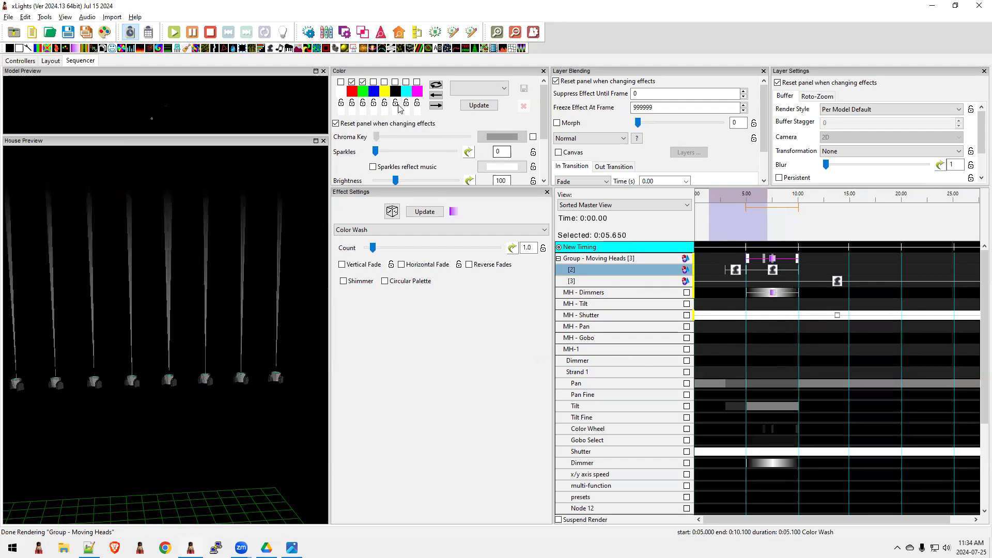
left_click(362, 83)
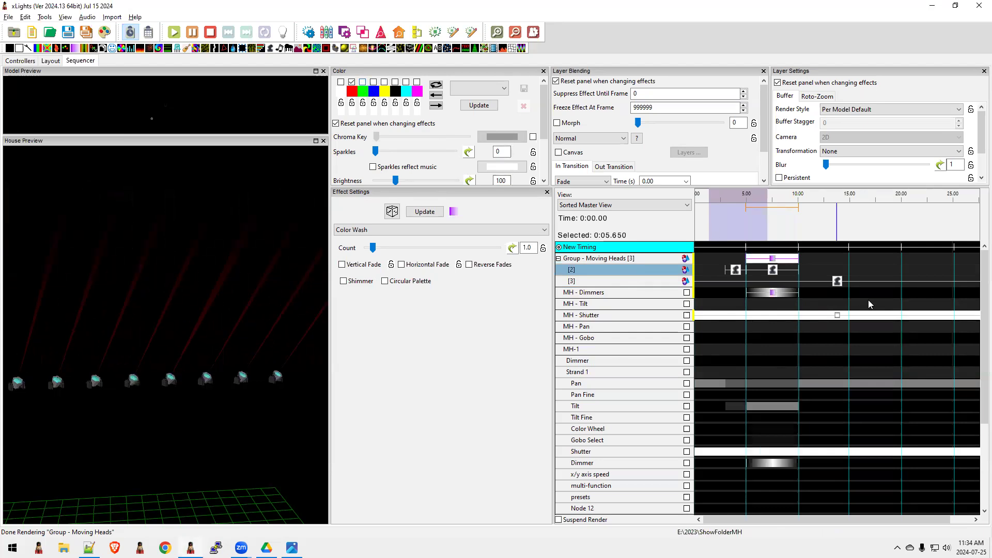
- Replace the top-layer Color Wash with a Bars effect using red, green and blue
left_click(37, 48)
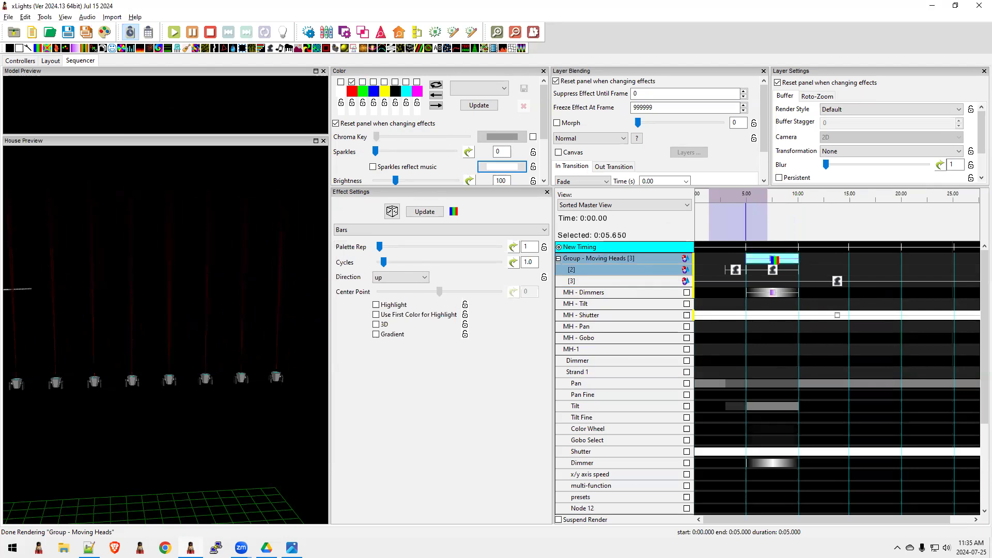
left_click_drag(775, 260, 773, 261)
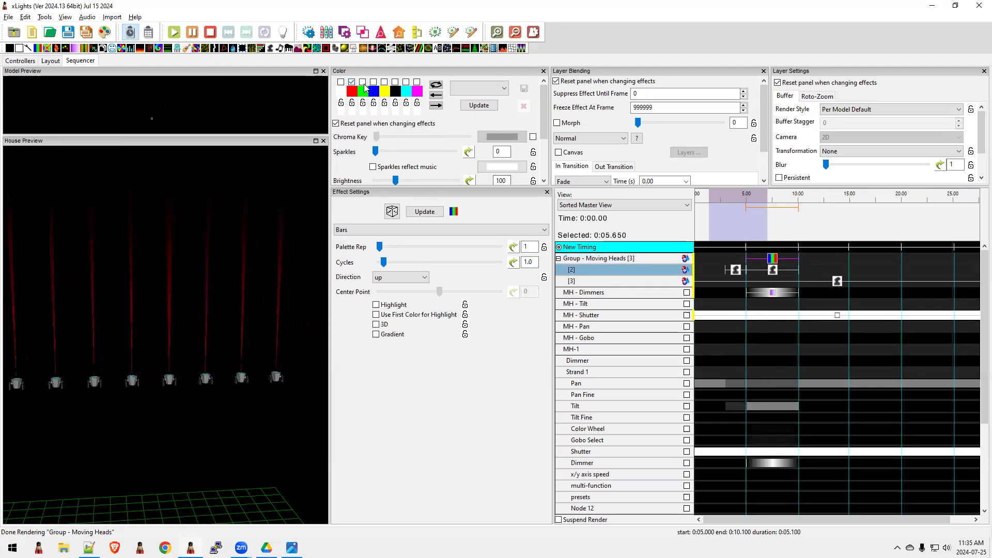
left_click(363, 82)
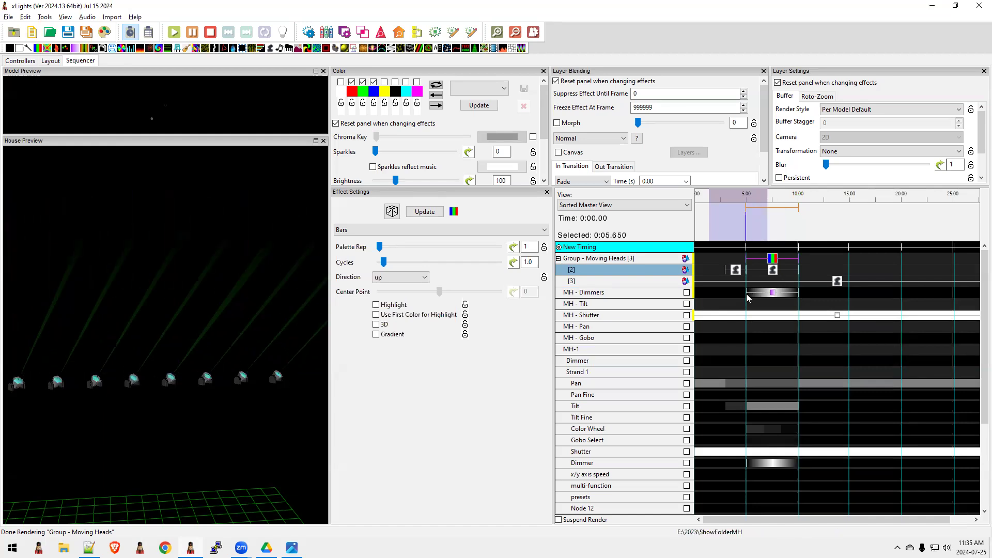
- Move the MH - Dimmers Color Wash to about 18 s, check the Dimmer channel under the Bars effect, and move the wash back
left_click(773, 294)
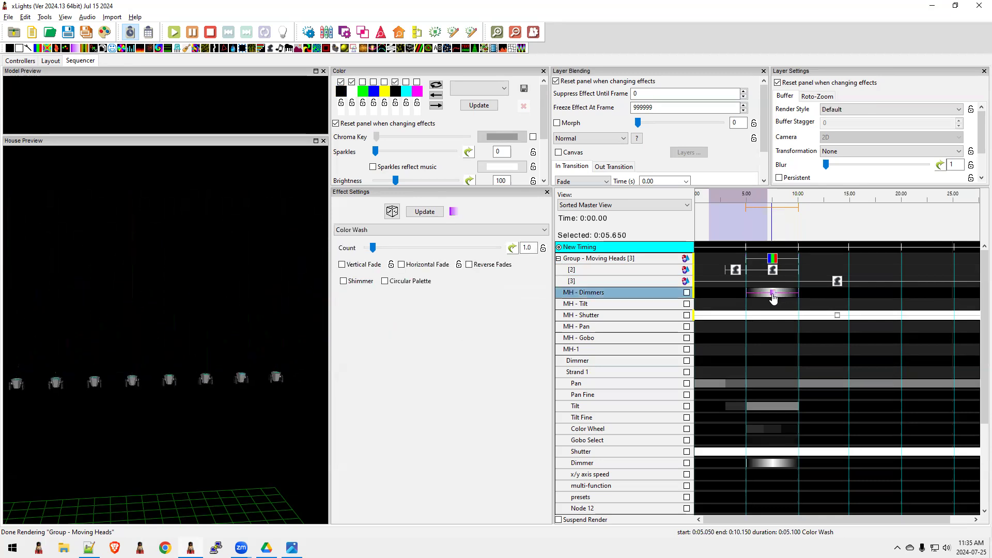
left_click_drag(773, 295, 909, 294)
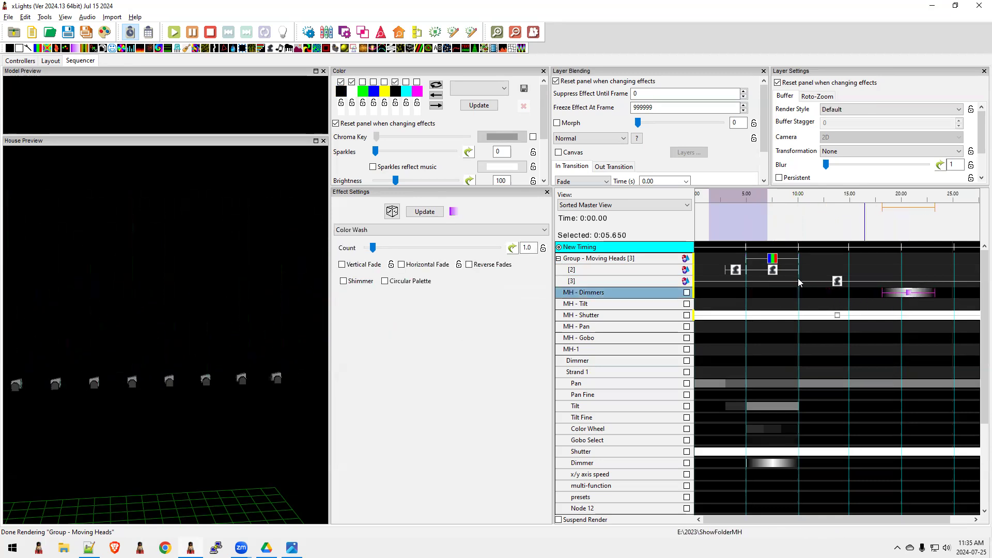
left_click(772, 259)
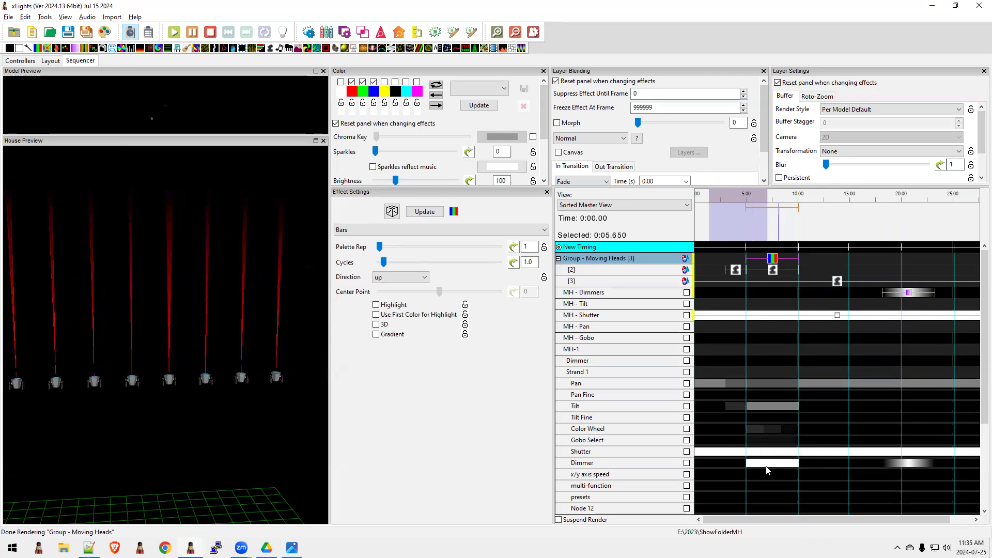
left_click(784, 466)
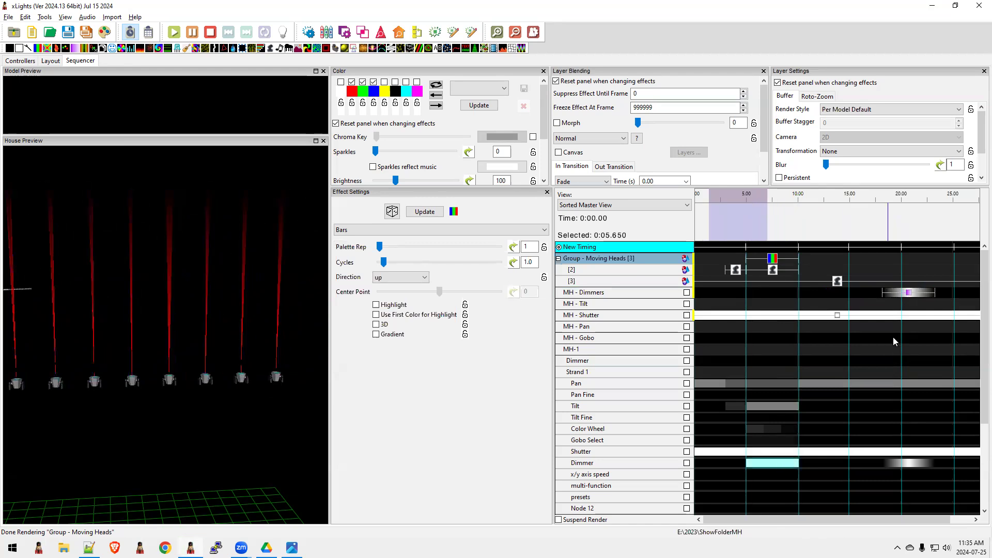
left_click_drag(907, 293, 775, 291)
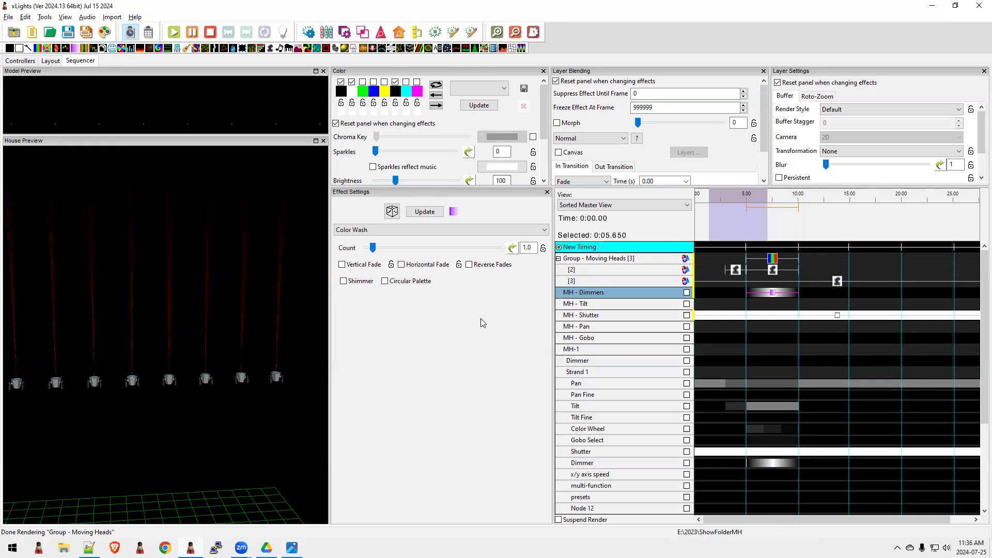
- Select the Moving Head effect at 5–10 s on the group's second layer and choose all eight fixtures for editing
left_click(760, 271)
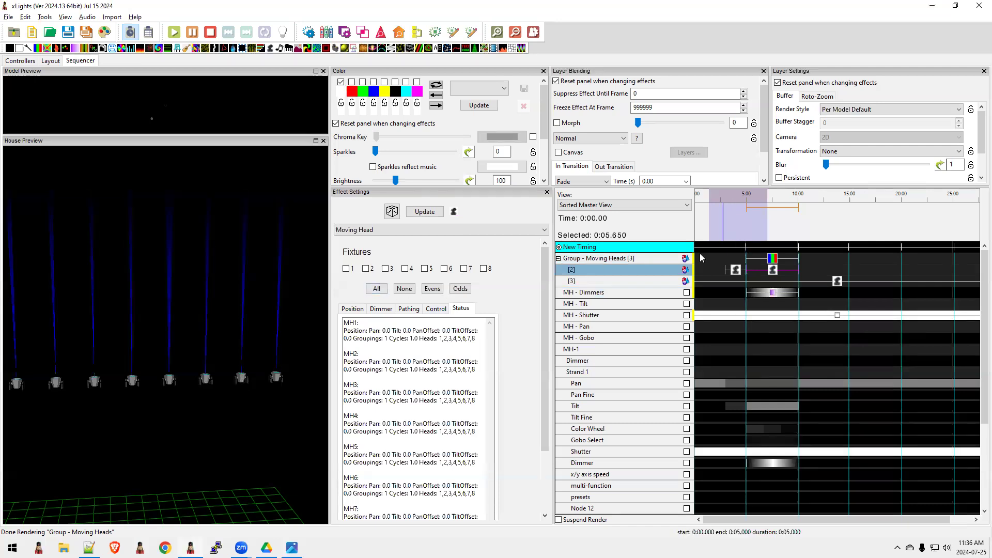
left_click(354, 309)
left_click_drag(546, 300, 547, 382)
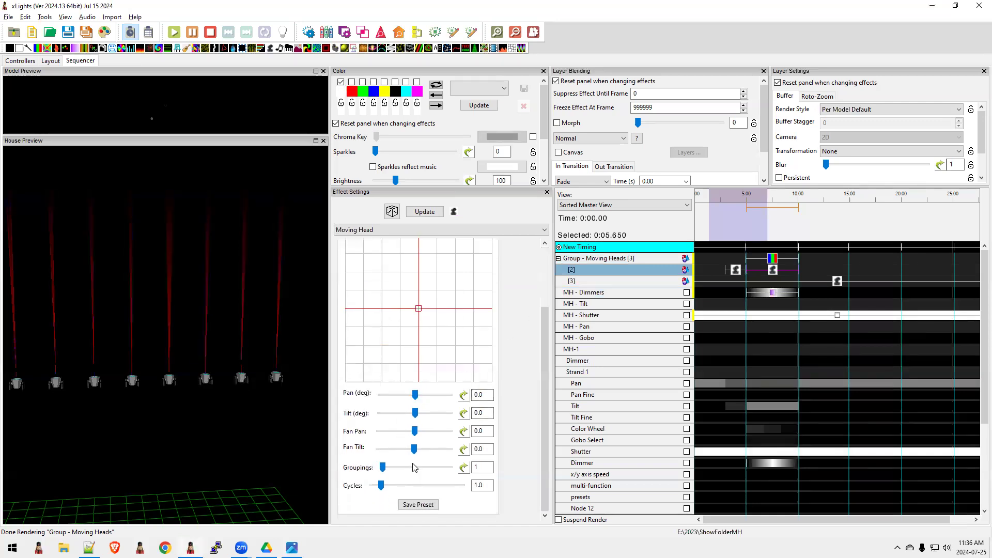
left_click_drag(545, 400, 547, 330)
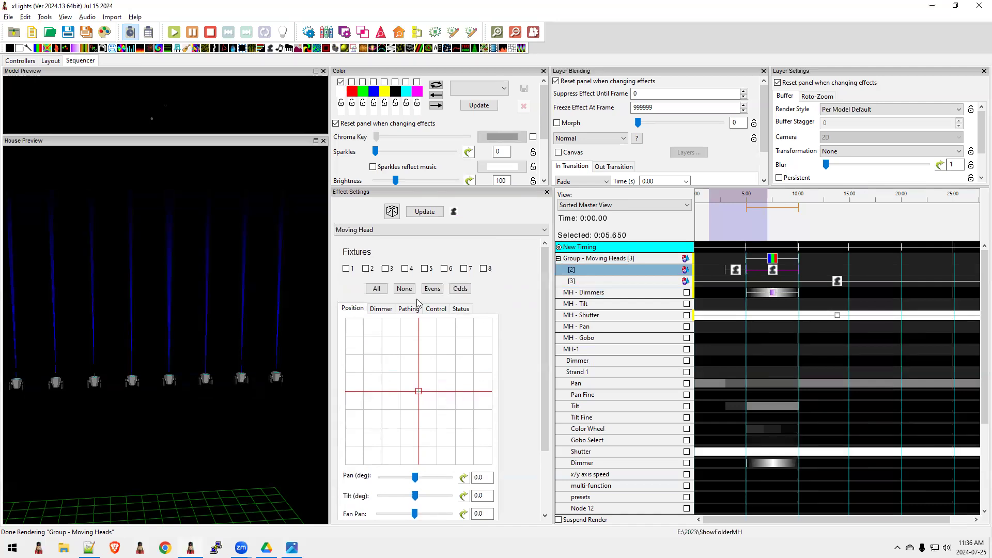
left_click(376, 289)
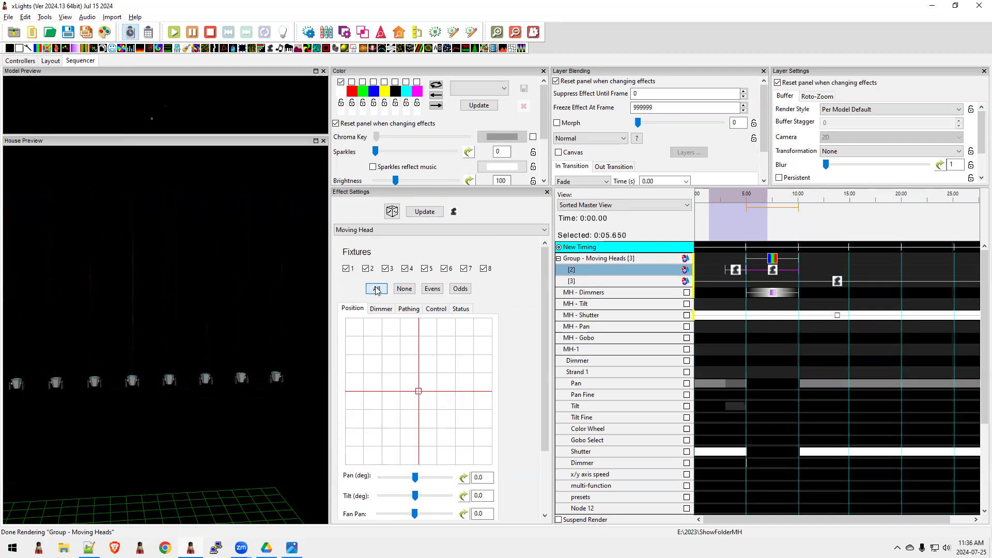
- Draw a three-point inverted-V movement path in the lower half of the Pathing grid for all fixtures
left_click(412, 312)
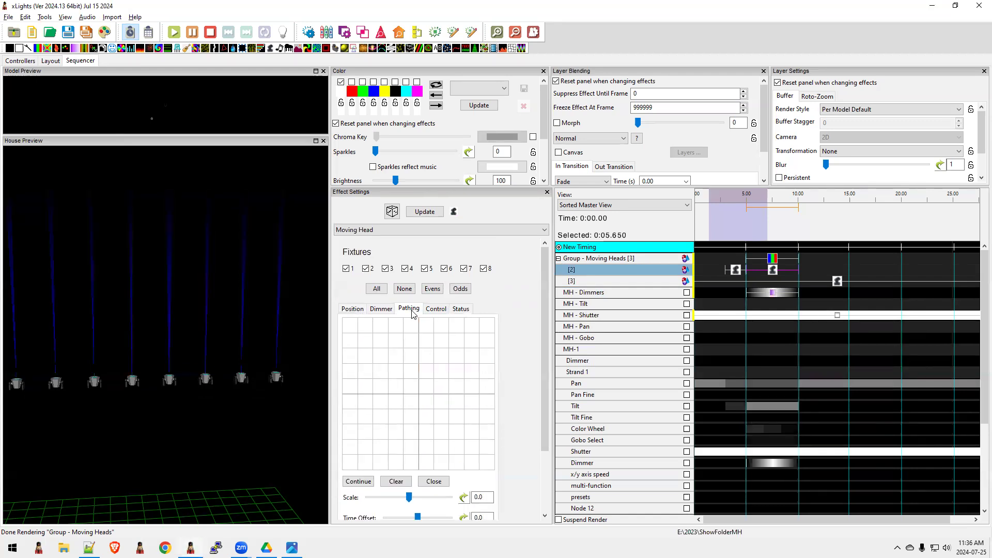
scroll(544, 333, "down", 3)
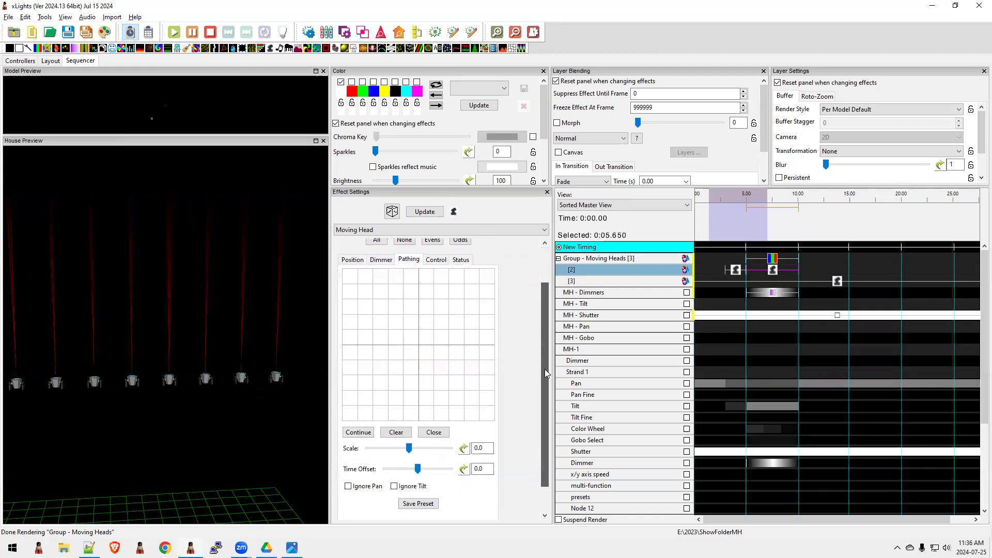
scroll(546, 356, "down", 1)
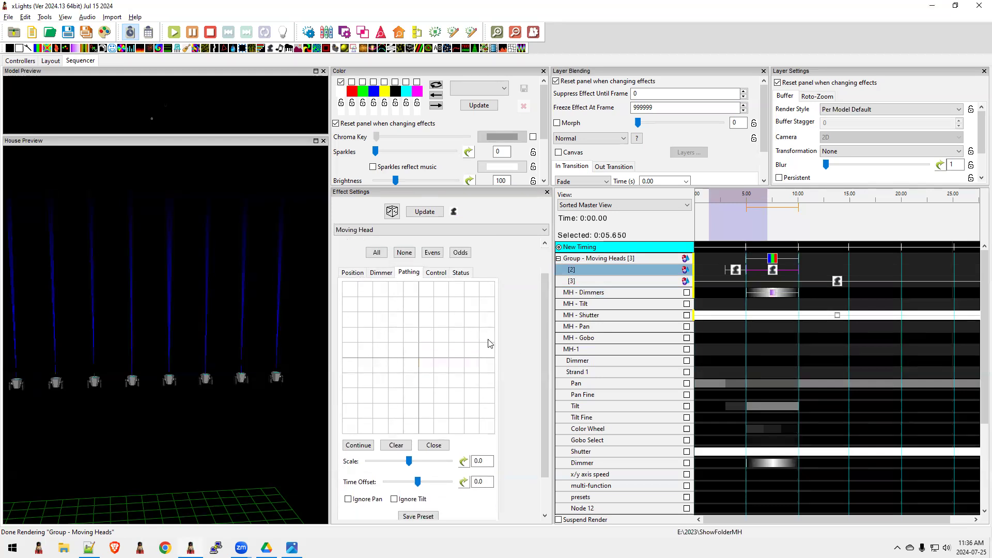
left_click(389, 389)
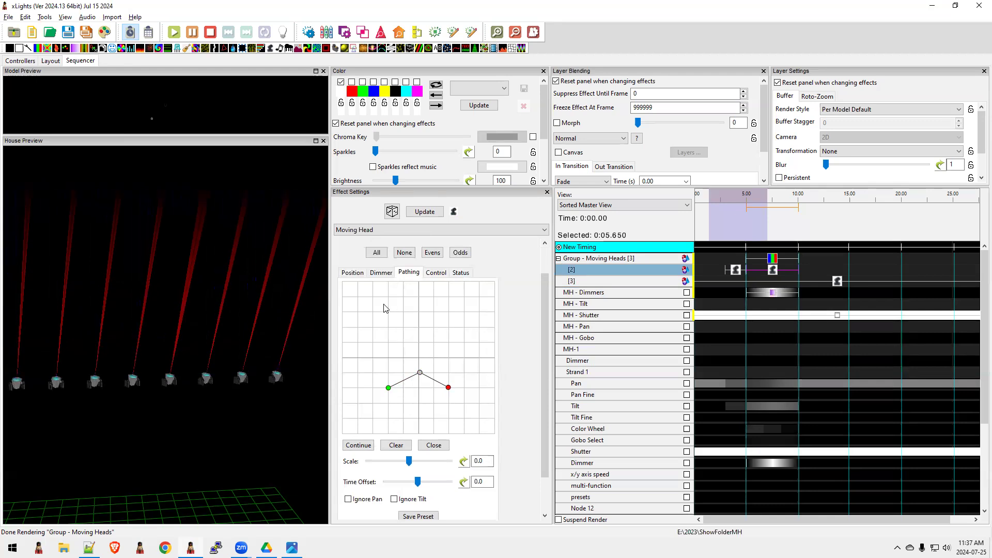
- Set the base Tilt of all fixtures to 30.7 degrees, leaving the pan centred
mouse_move(237, 342)
left_mouse_down()
mouse_move(230, 367)
mouse_move(253, 339)
left_mouse_up()
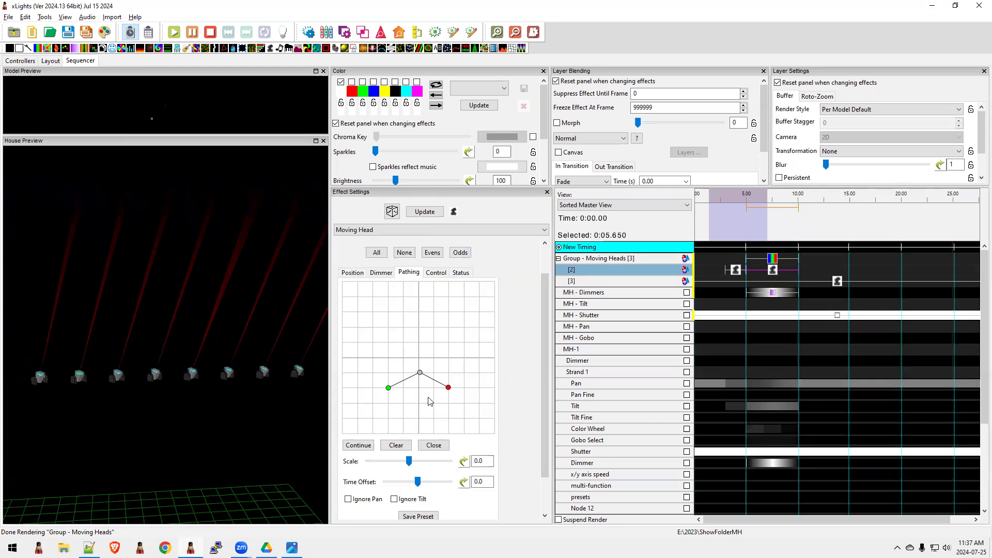
left_click(360, 276)
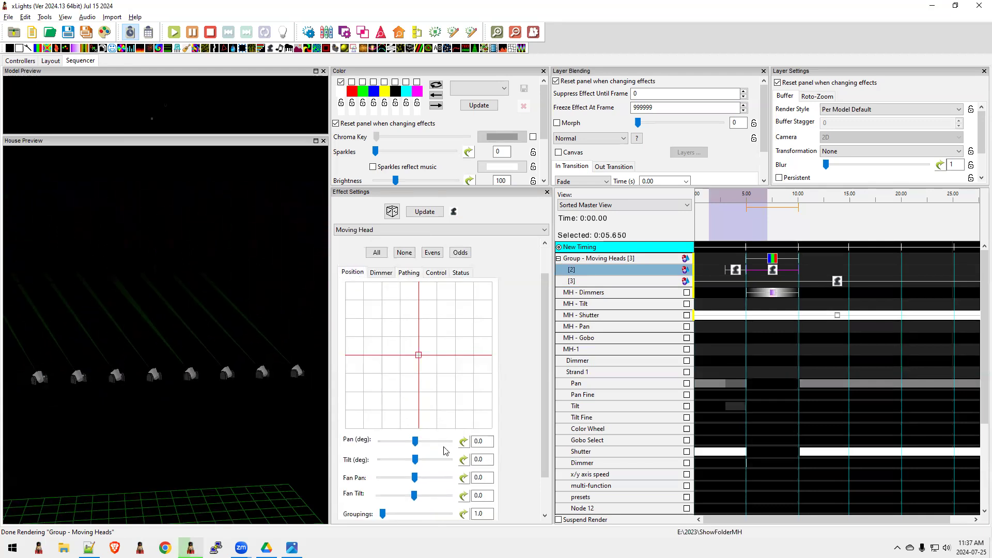
left_click_drag(543, 373, 543, 396)
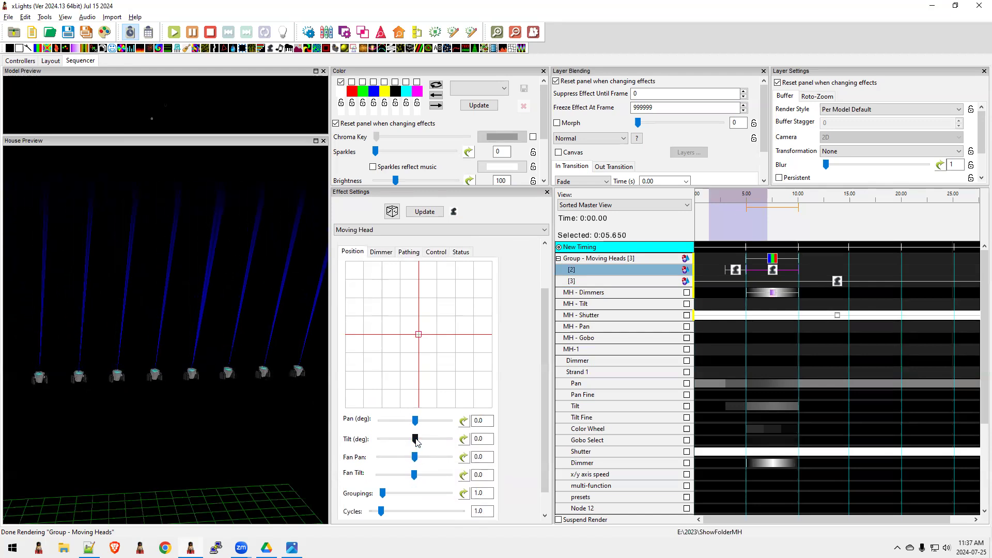
left_click_drag(417, 441, 422, 441)
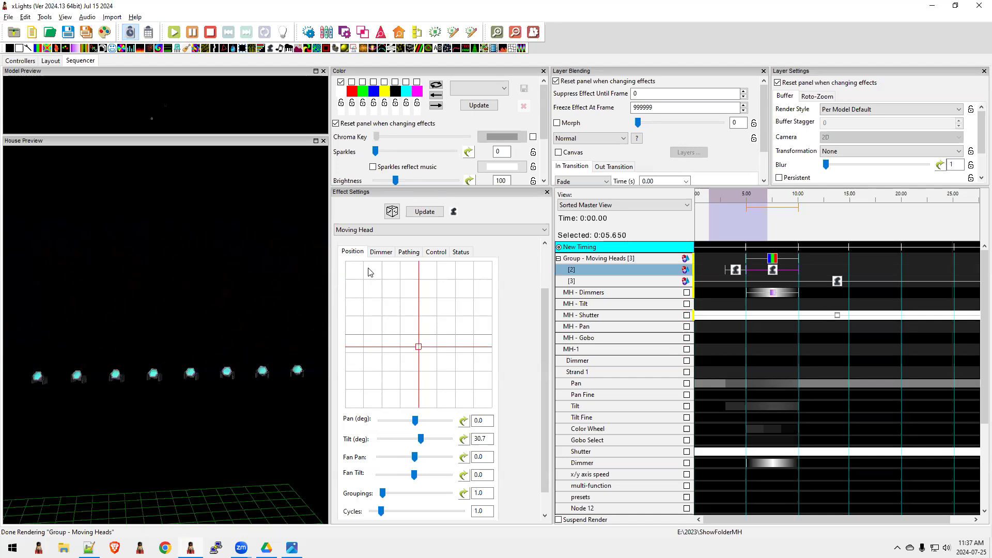
- Try closing the movement path, then clear it and redraw a triangle whose last point lands on its starting point
left_click(409, 252)
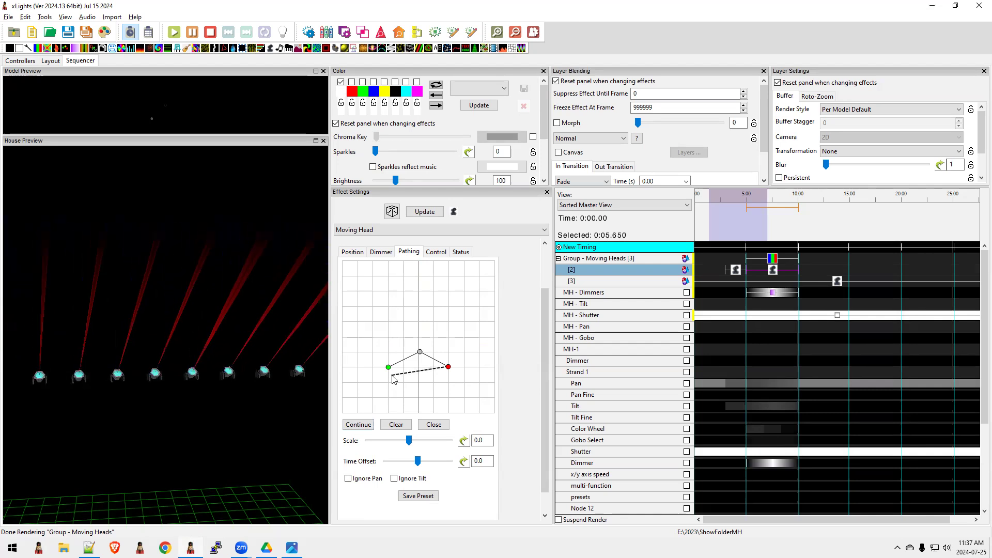
left_click(434, 425)
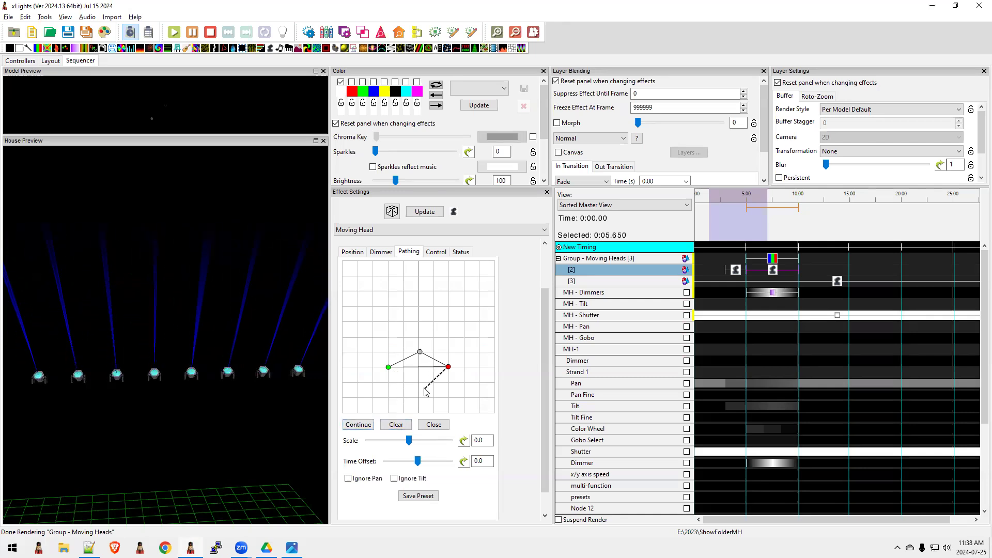
left_click(395, 425)
left_click(388, 368)
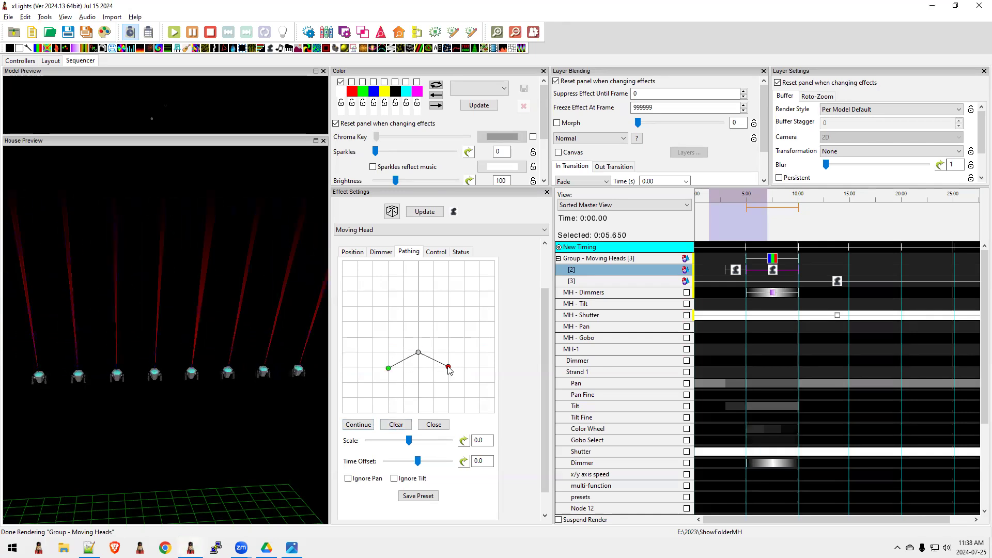
left_click(388, 370)
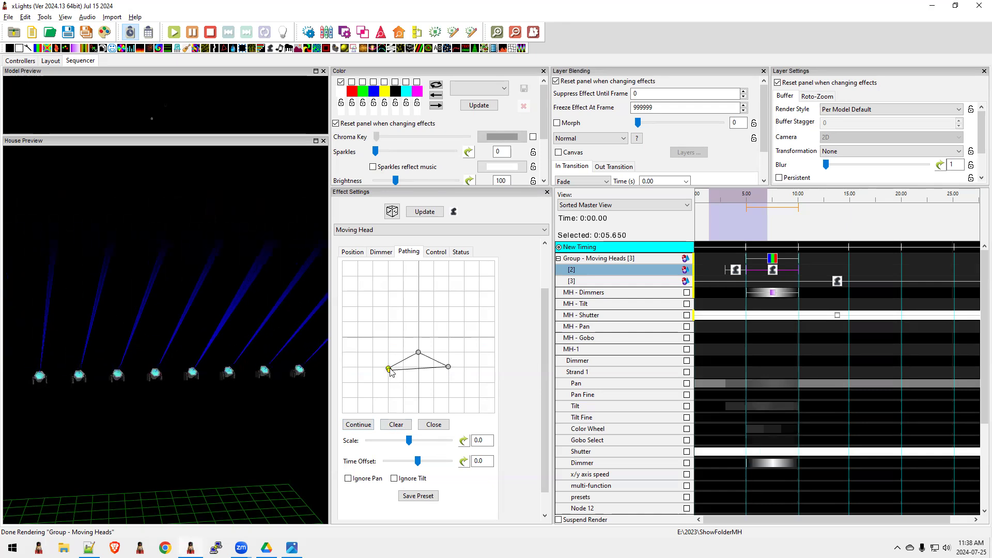
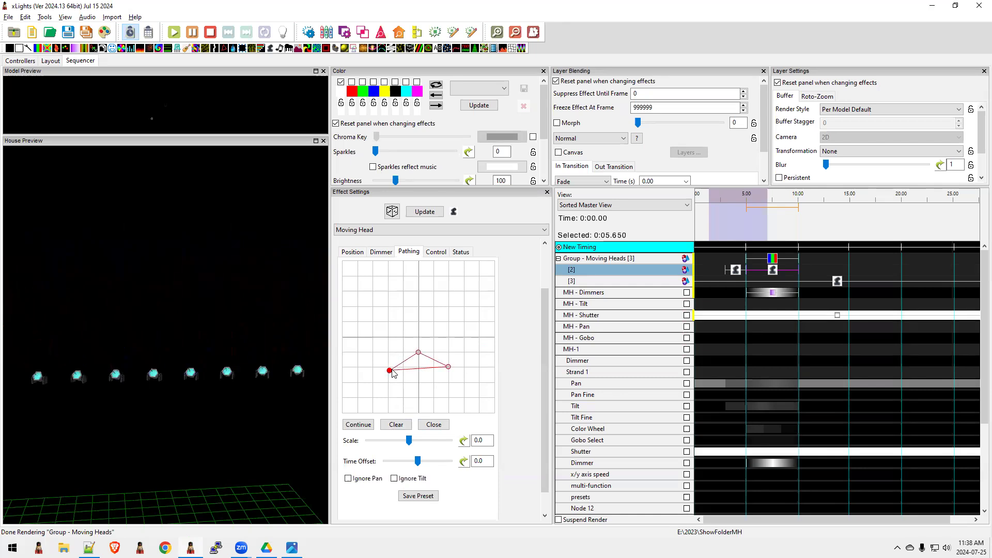
- Delete the triangle's closing point and move both end points outward and down into a wider inverted V
left_click(378, 356)
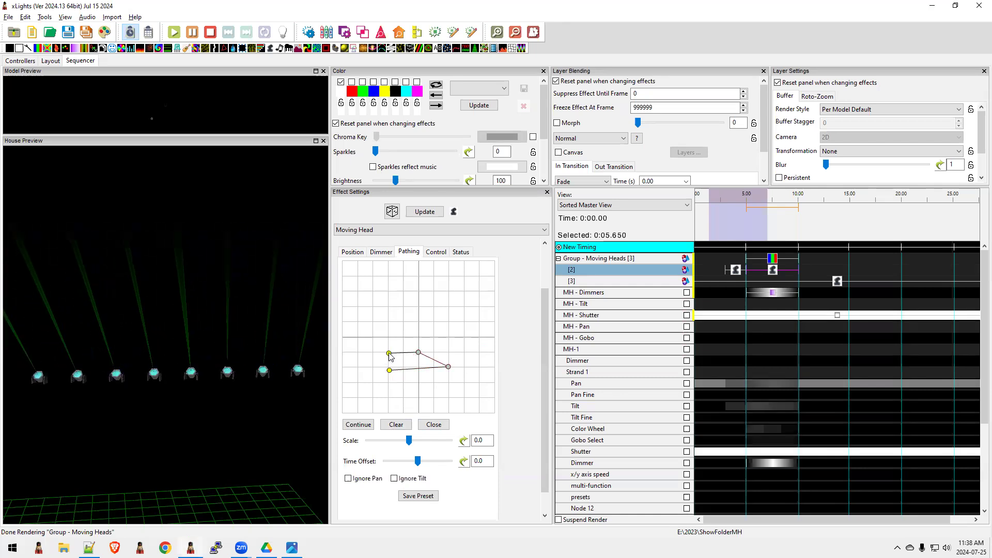
key("Delete")
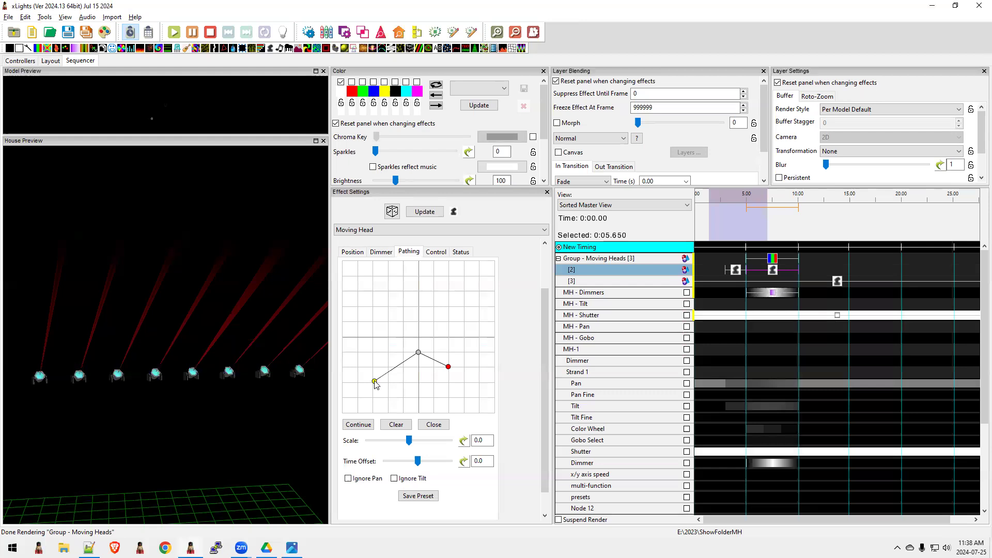
left_click(448, 367)
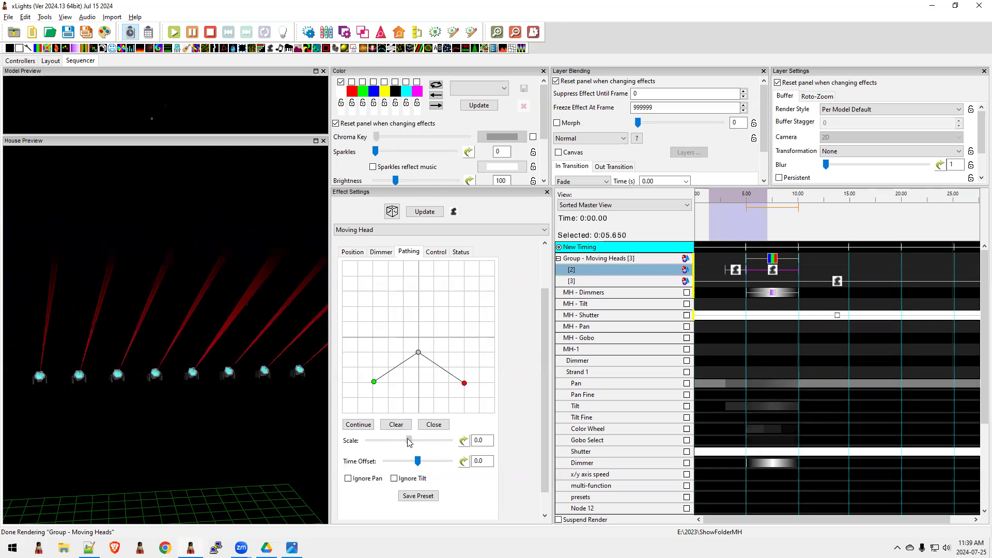
- Set the movement path's Scale to 0.9 and its Time Offset to 8.1
left_click_drag(409, 441, 413, 441)
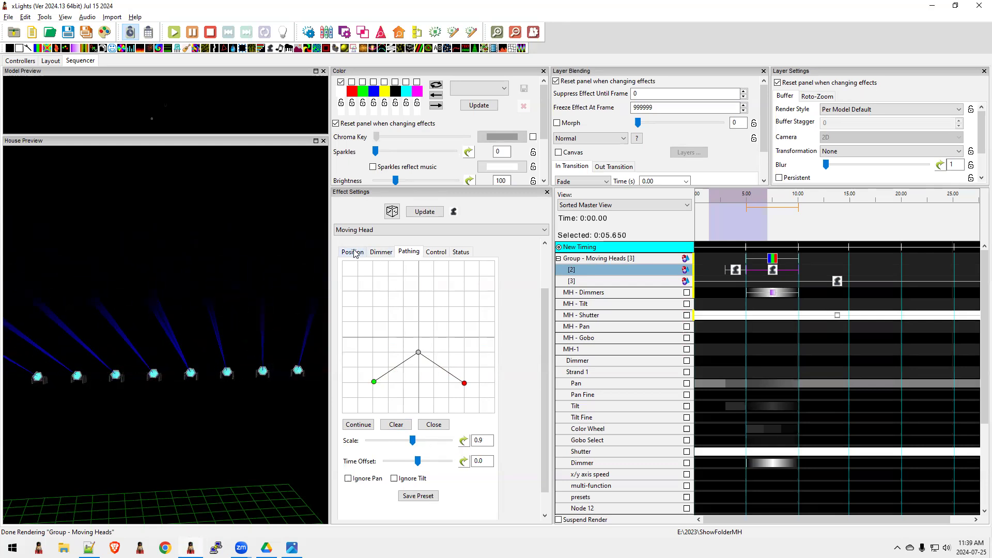
mouse_move(546, 306)
left_mouse_down()
mouse_move(546, 263)
mouse_move(545, 294)
left_mouse_up()
left_click(363, 267)
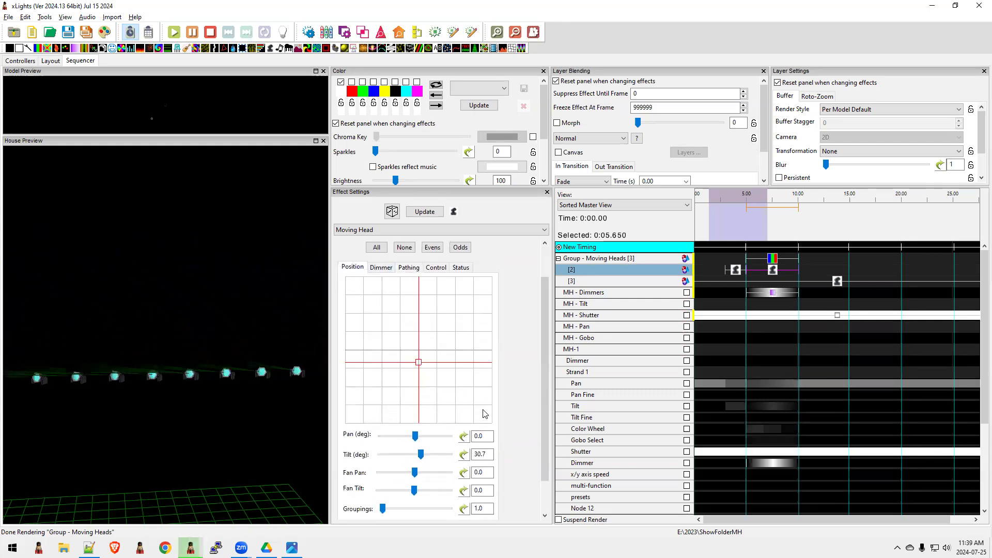
left_click(409, 267)
scroll(465, 393, "down", 2)
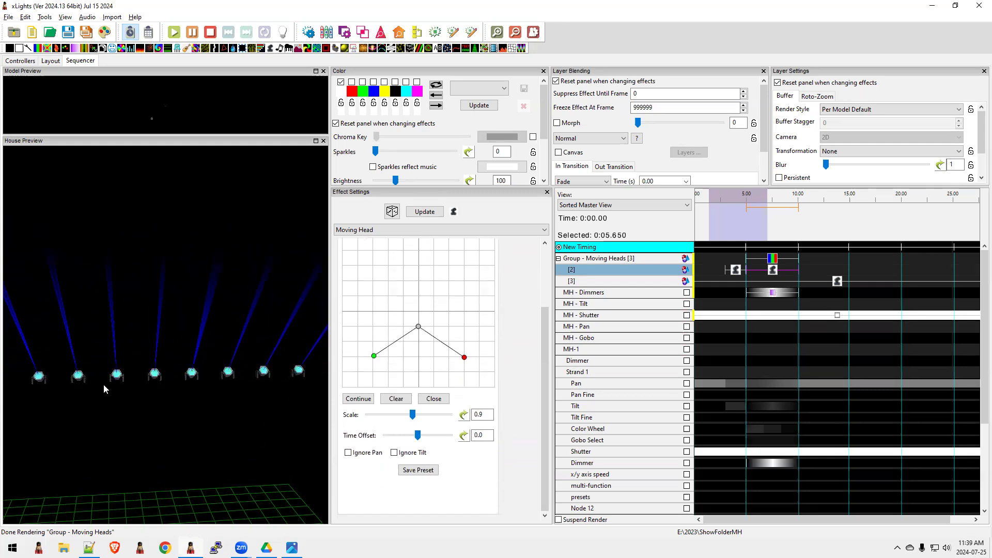
left_click_drag(418, 435, 420, 435)
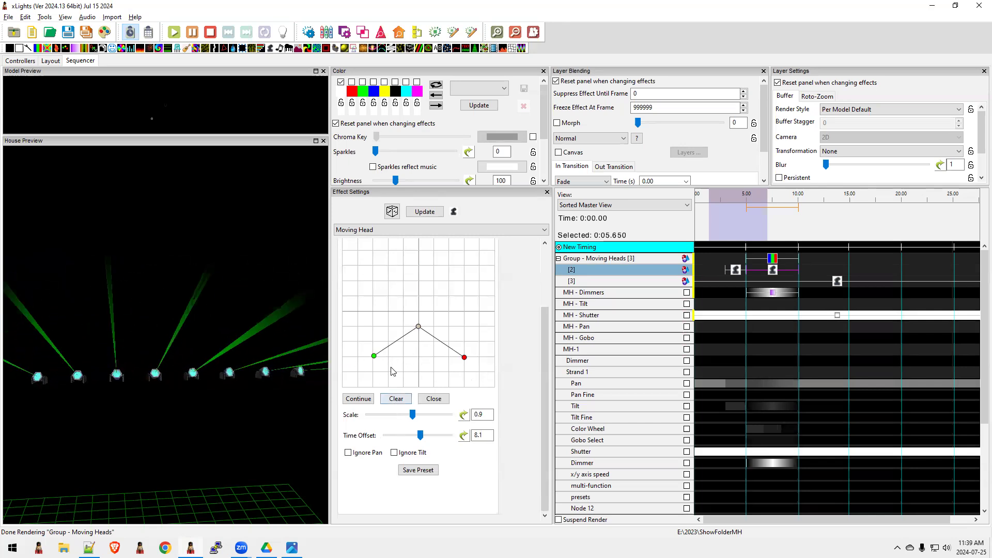
- Try Ignore Tilt and Ignore Pan in turn, nudging the path's middle point slightly, and turn both options back off
left_click(395, 453)
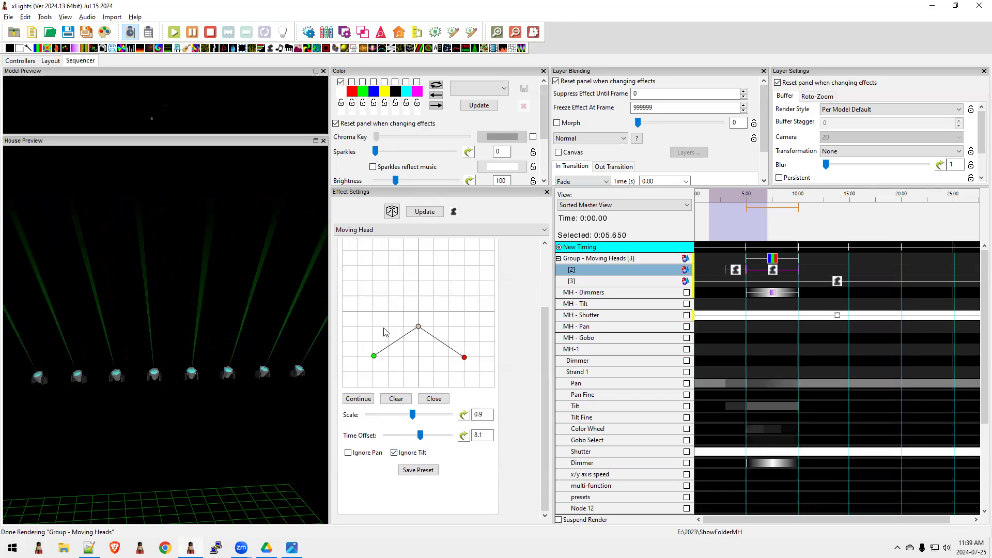
mouse_move(419, 329)
left_mouse_down()
mouse_move(421, 357)
mouse_move(419, 325)
left_mouse_up()
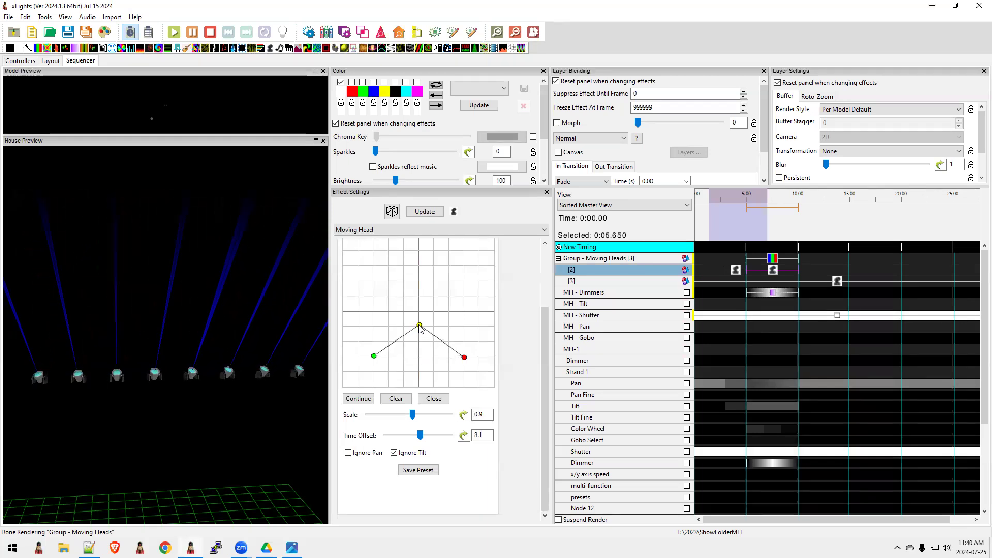
left_click(348, 453)
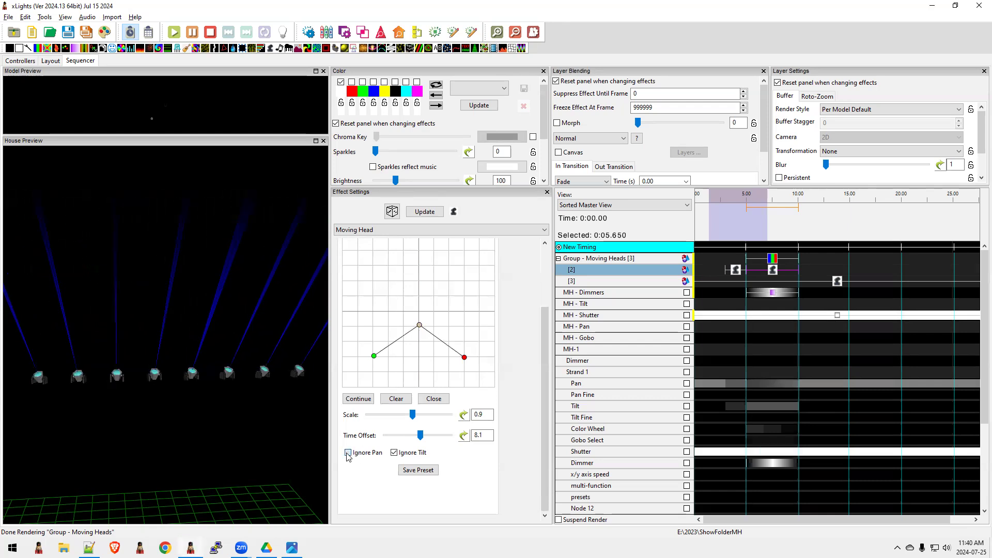
left_click(394, 453)
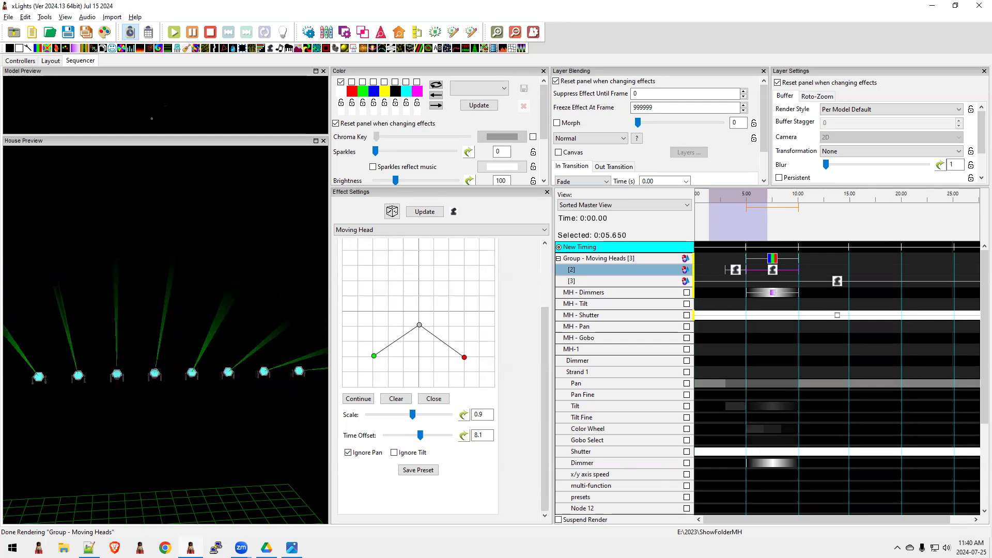
left_click(349, 453)
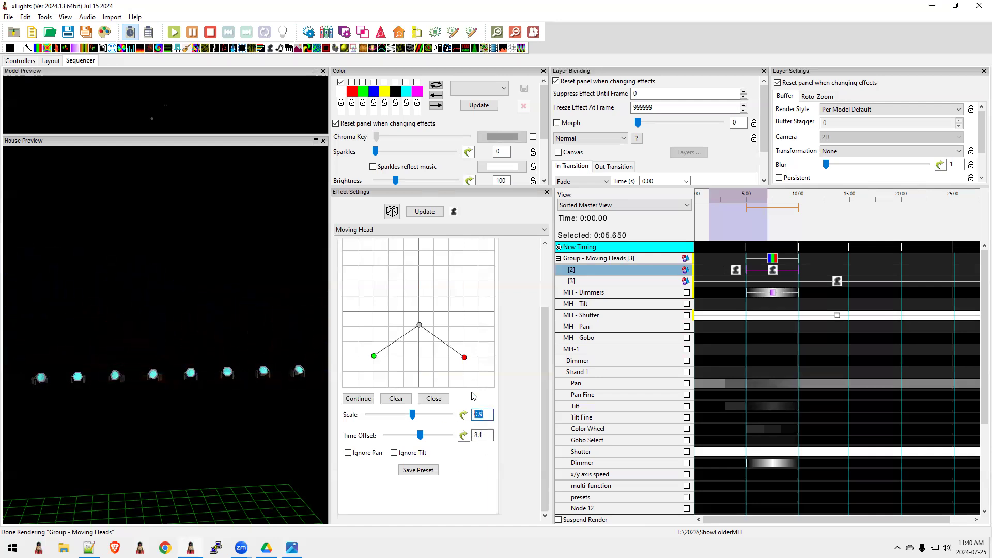
- Reset the path's Scale to 0, trim the start of the MH - Dimmers Color Wash slightly, and reselect the Moving Head effect
type("0")
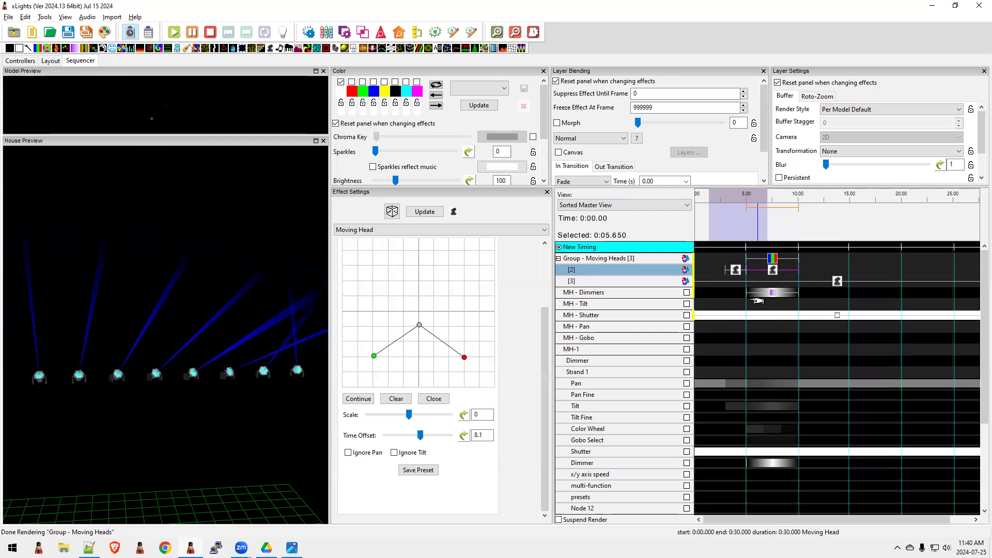
left_click(749, 292)
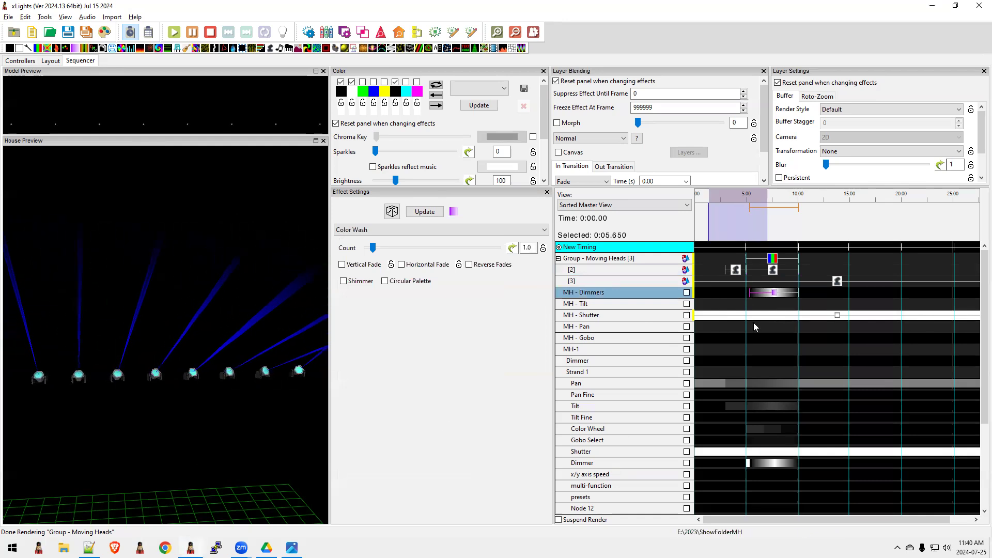
left_click(772, 269)
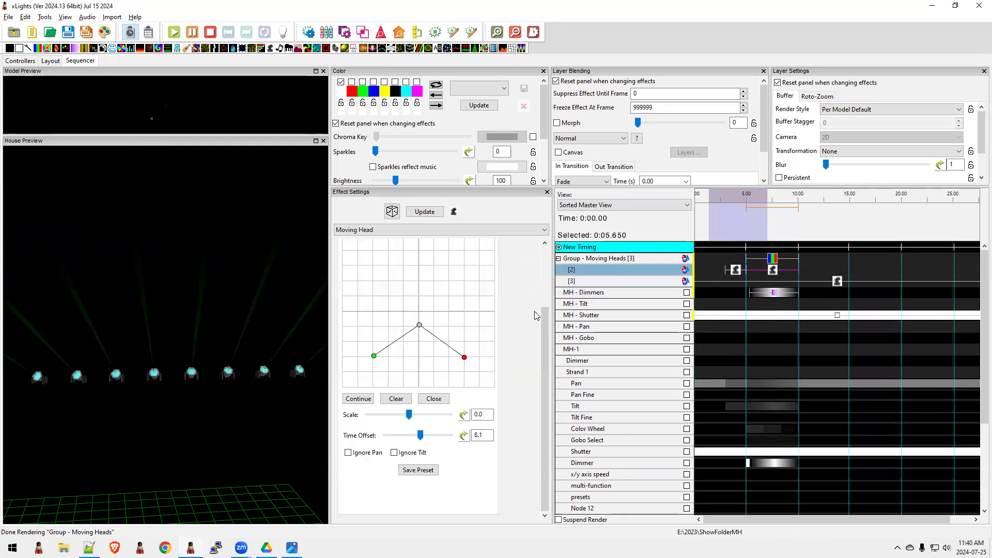
- Save the Moving Head effect's movement path as a preset file named test1
scroll(551, 255, "up", 3)
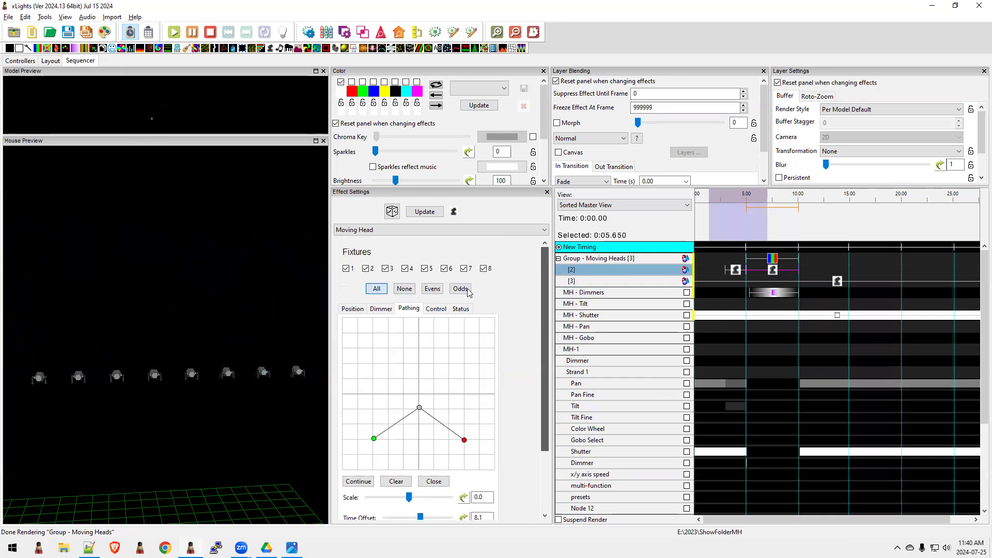
scroll(442, 462, "down", 3)
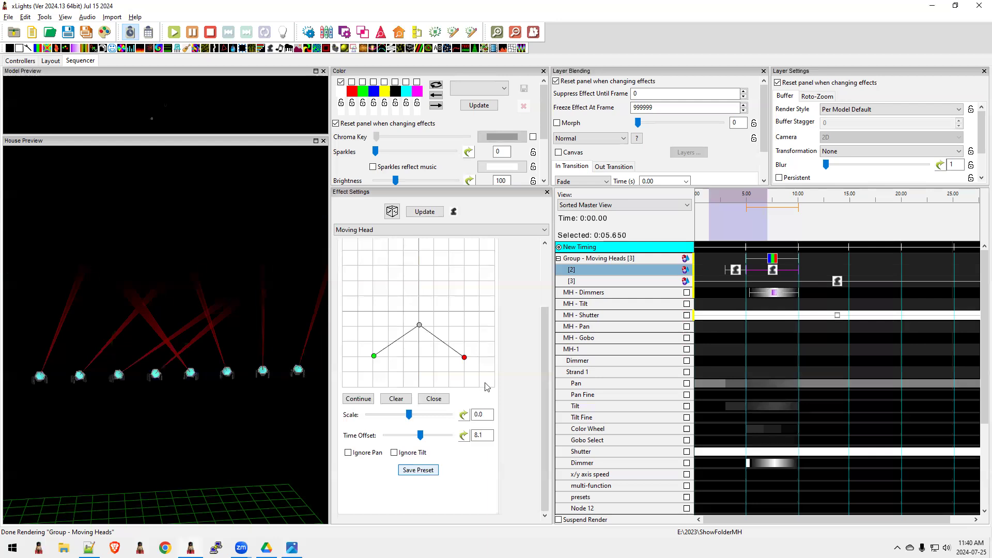
left_click(421, 472)
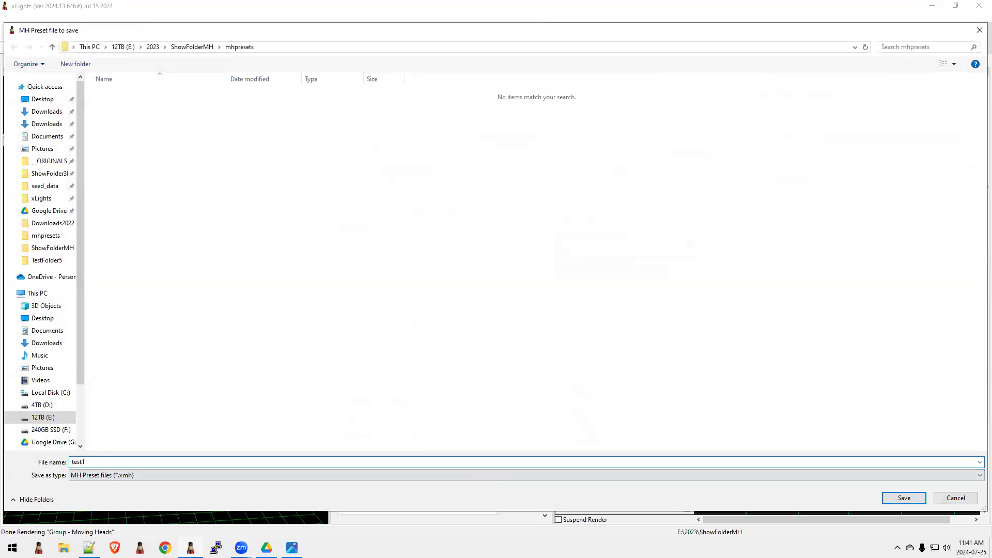
type("test1")
key("Return")
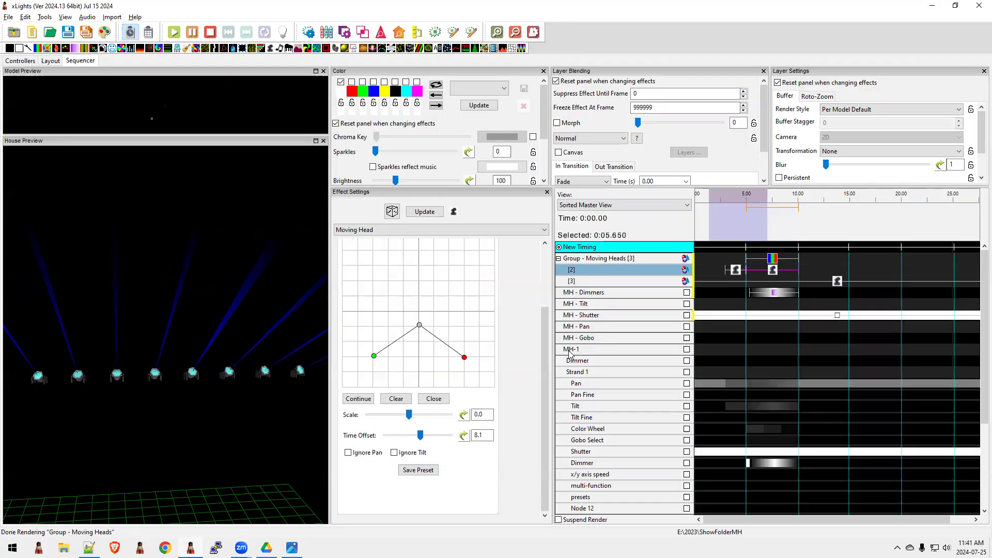
- Alternate between the Bars and Moving Head effects and check the Pathing settings for the saved test1 preset
left_click_drag(543, 339, 543, 279)
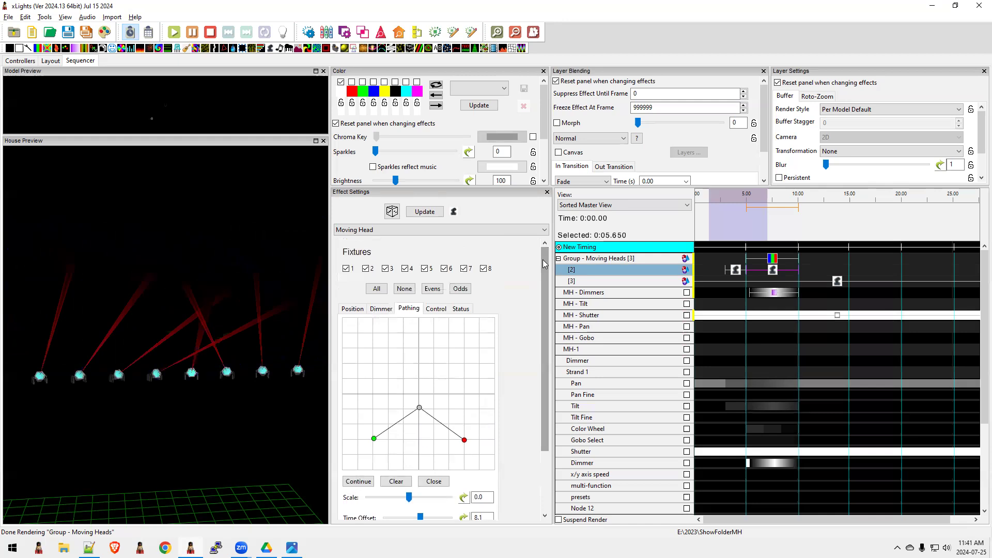
left_click(768, 271)
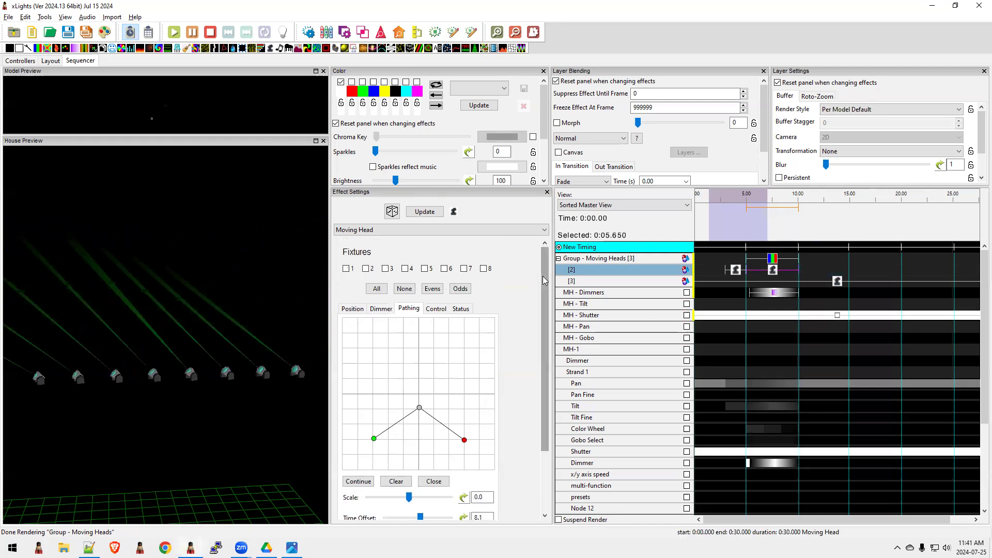
left_click_drag(542, 276, 541, 361)
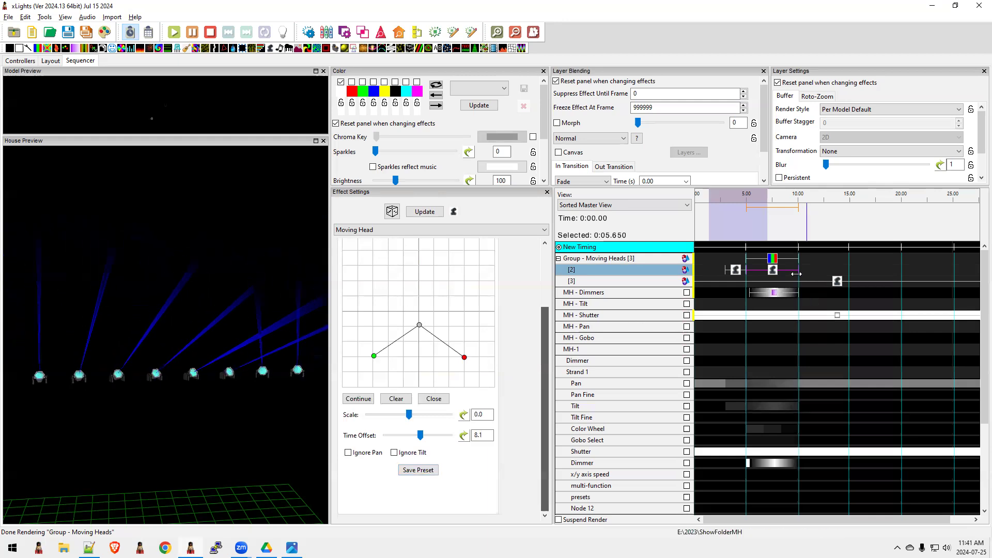
left_click(772, 260)
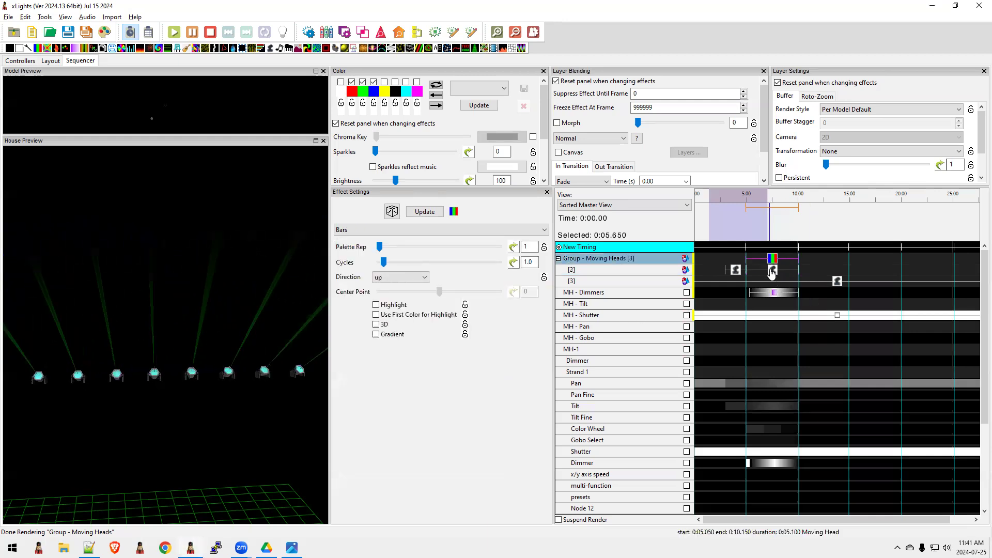
left_click(772, 273)
left_click_drag(548, 352, 540, 398)
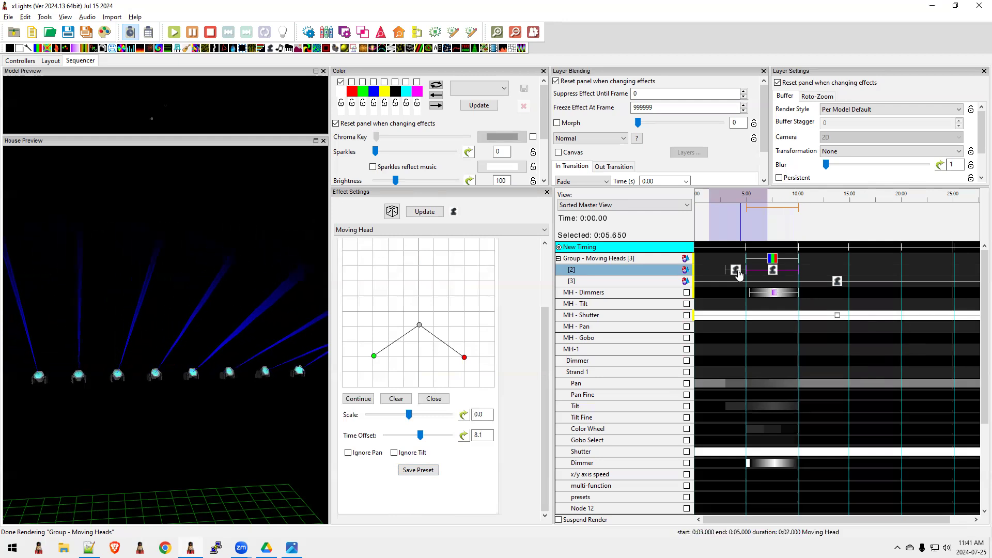
left_click(771, 258)
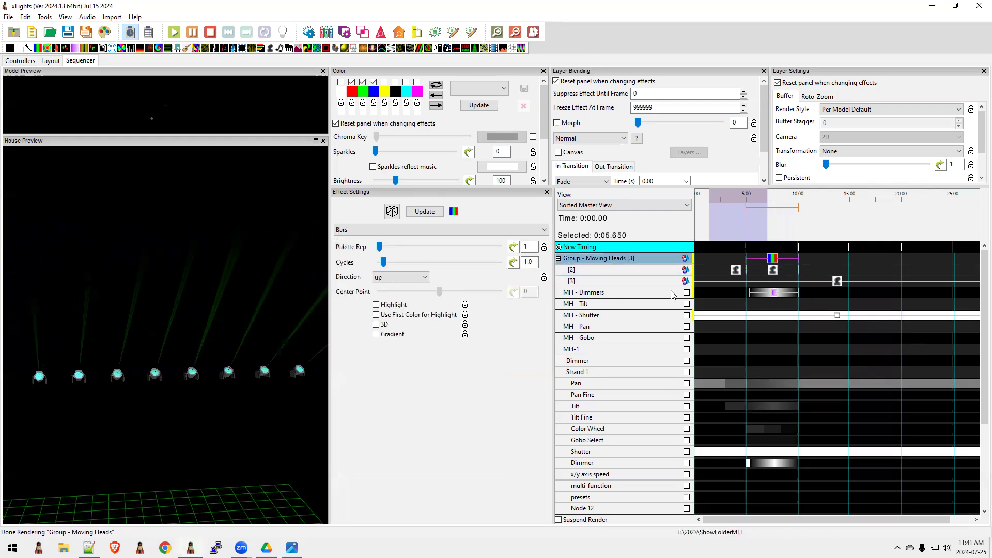
left_click(826, 267)
left_click(772, 258)
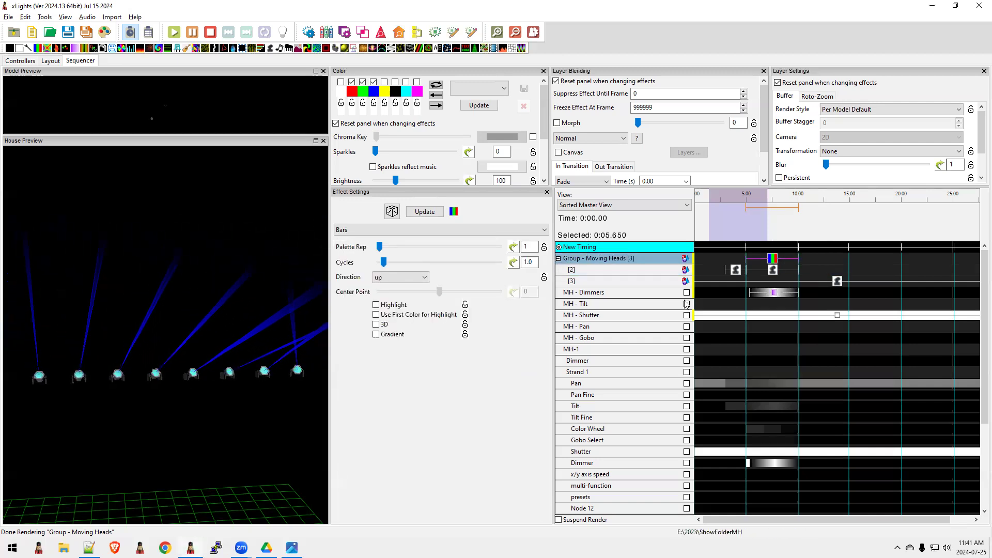
left_click(775, 272)
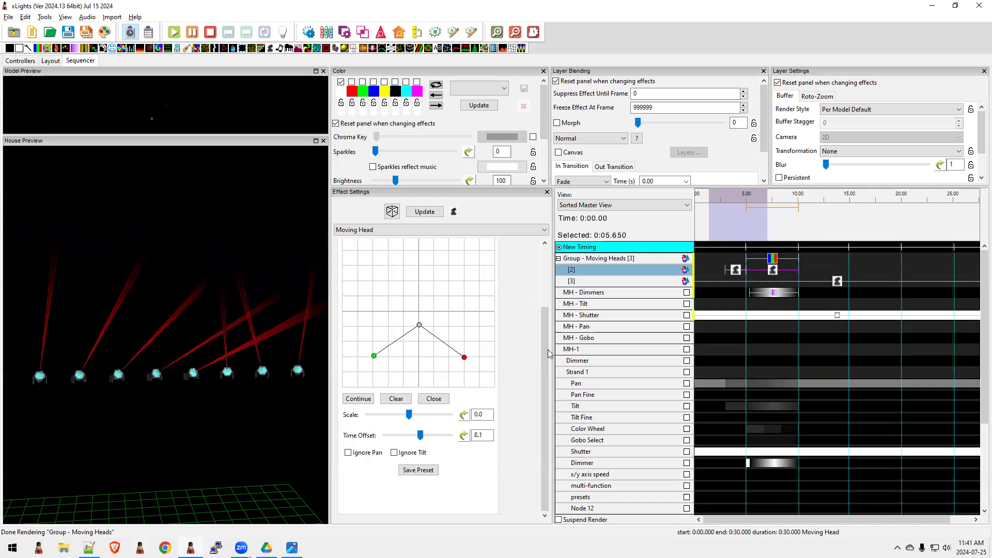
- Select all fixtures in the Moving Head effect's Position settings and save them as a preset named posittion
scroll(519, 268, "up", 3)
left_click(361, 307)
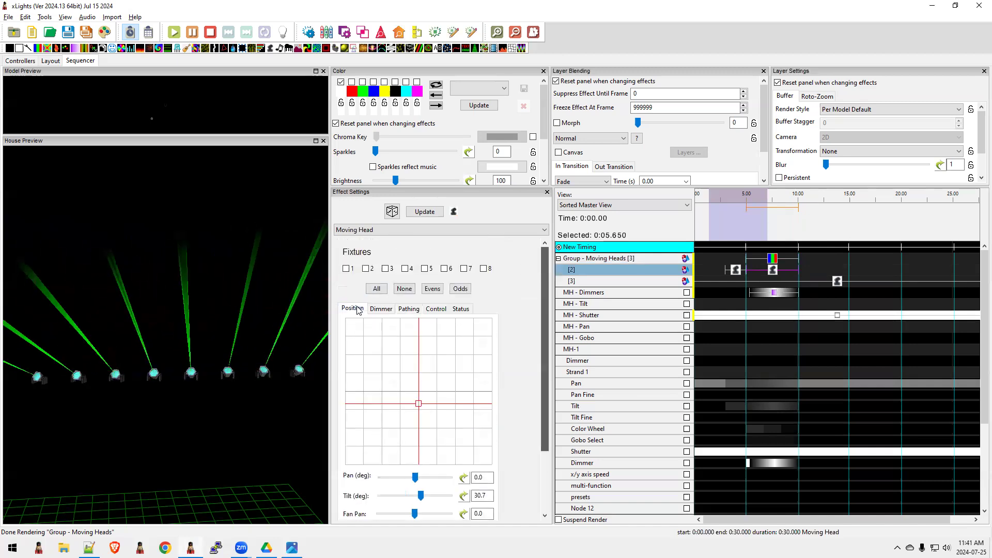
left_click(377, 289)
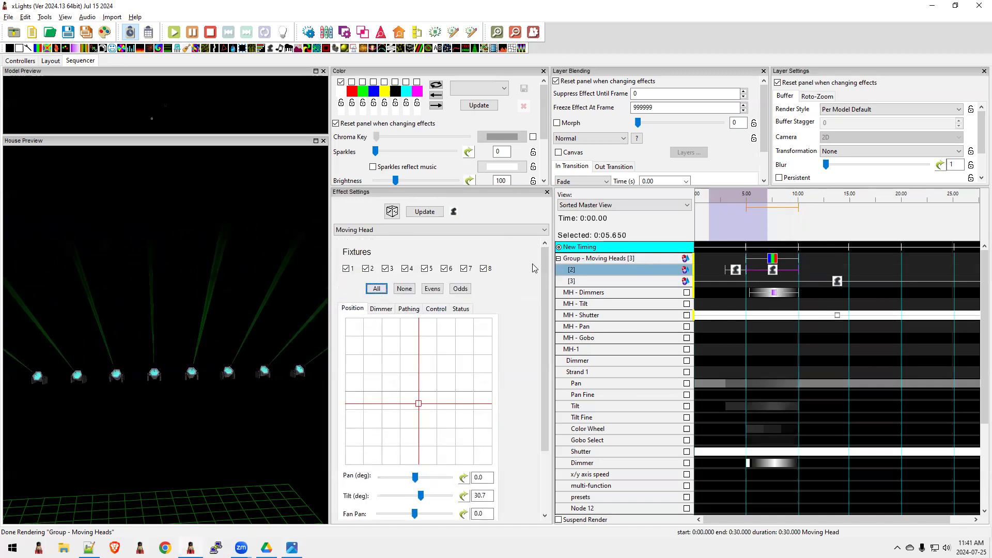
scroll(532, 359, "down", 3)
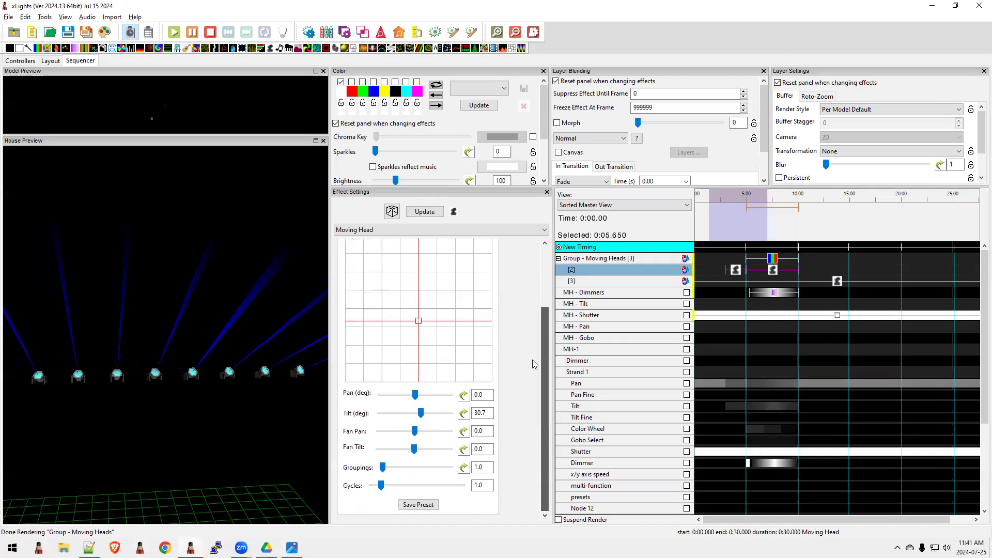
left_click(416, 506)
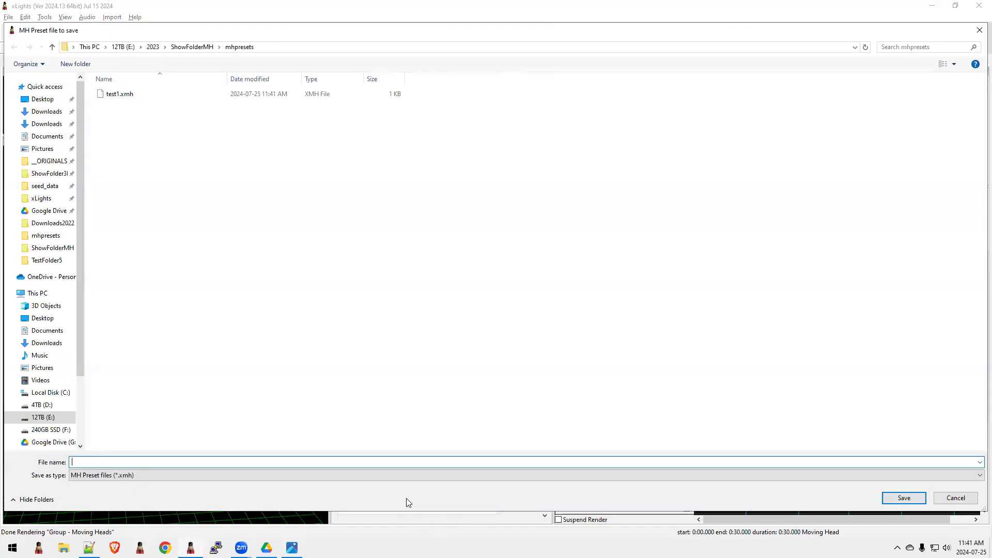
type("posittion")
key("Return")
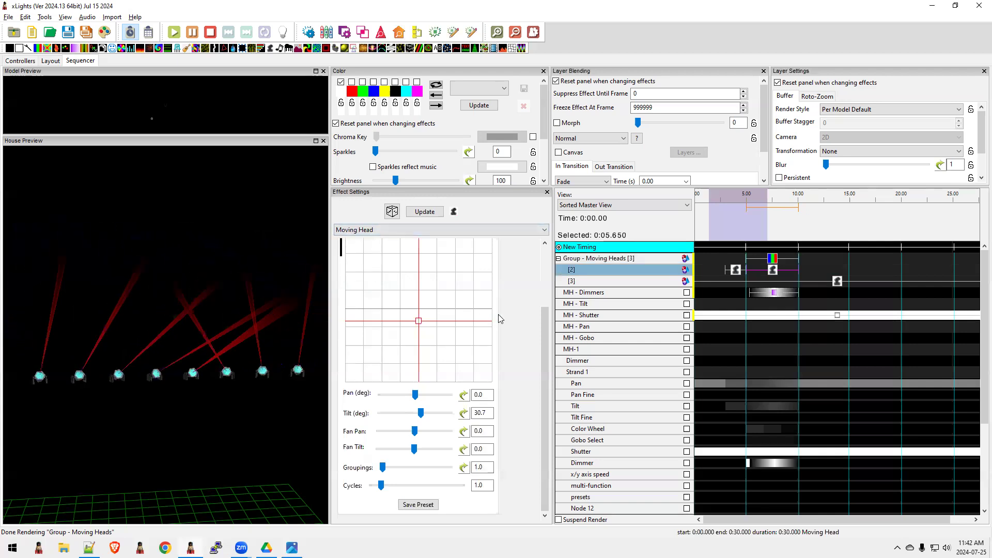
- Reload the Moving Head effect's settings and enlarge the settings area upward to show the saved position preset
scroll(350, 325, "up", 3)
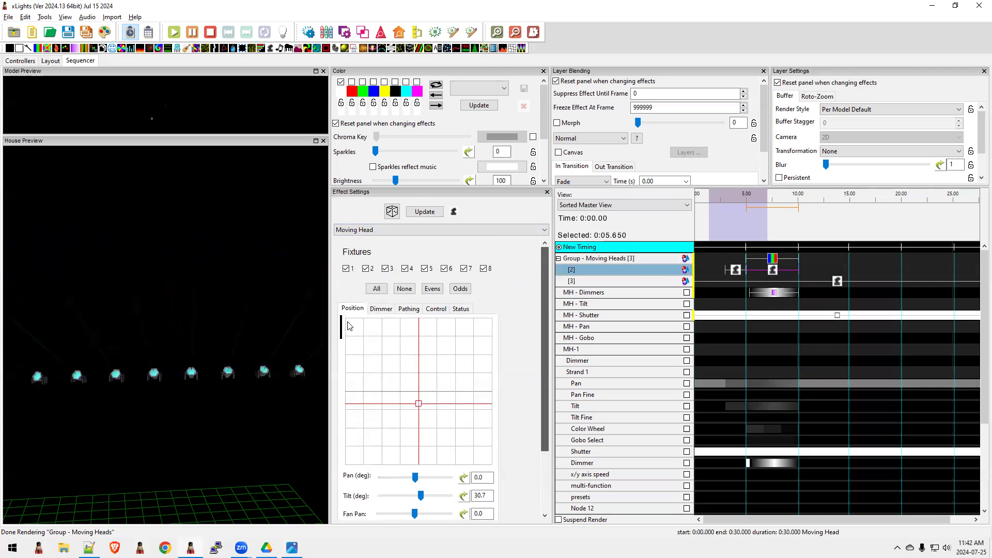
left_click(772, 257)
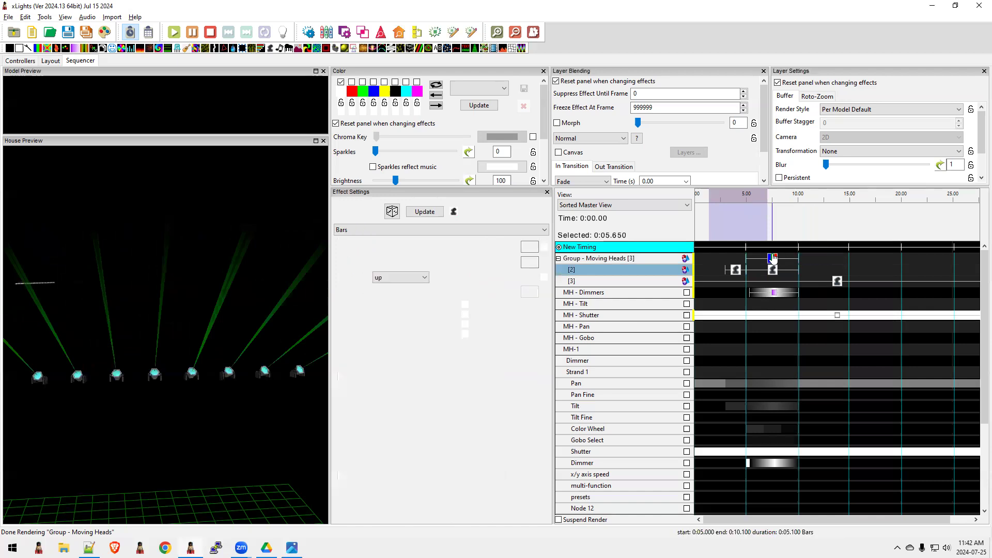
left_click(773, 272)
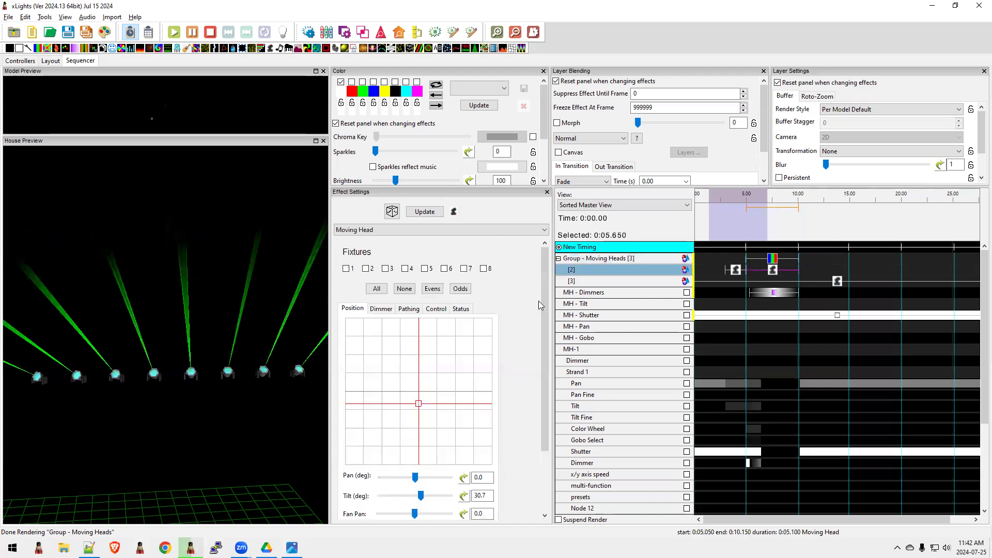
left_click_drag(545, 277, 551, 393)
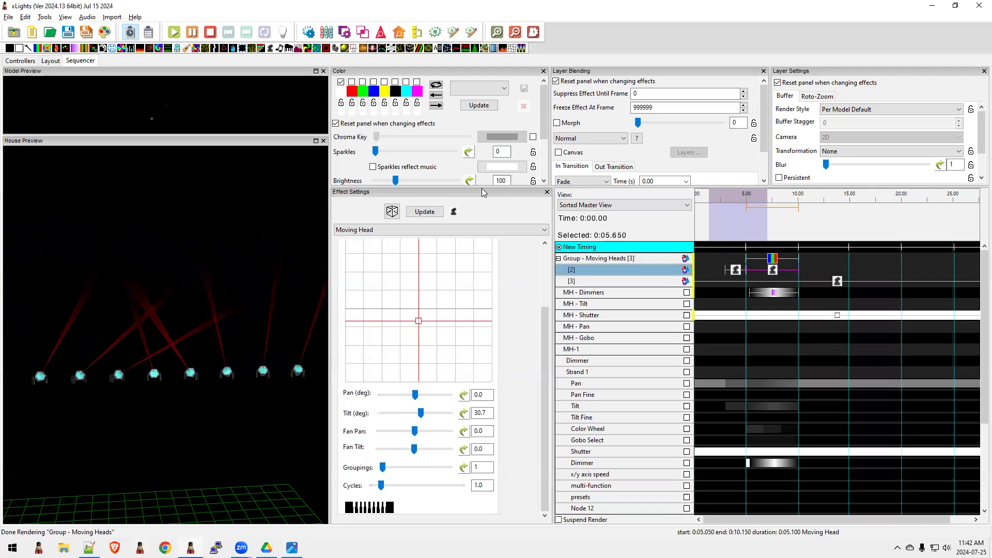
left_click_drag(480, 185, 484, 113)
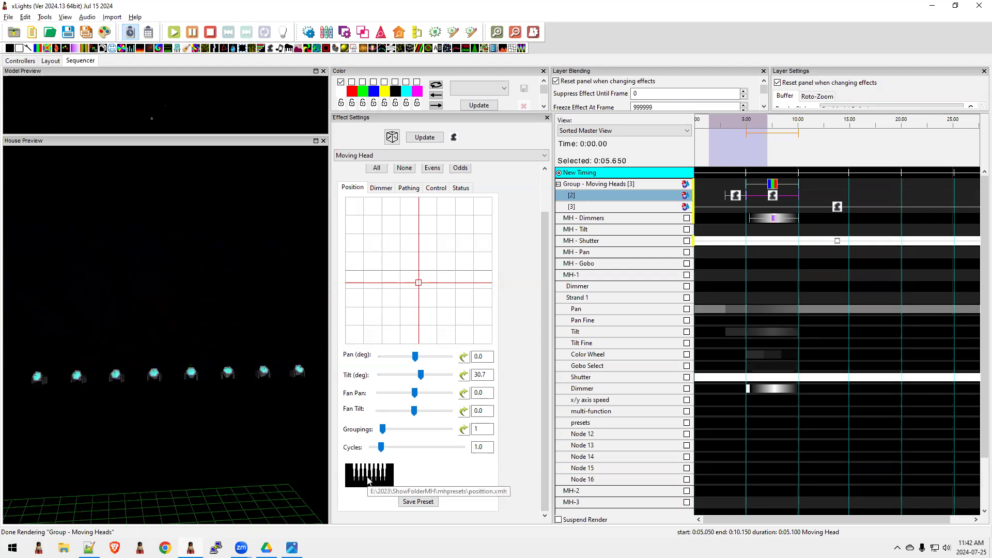
- Reset the Moving Head effect to its default settings
left_click(460, 188)
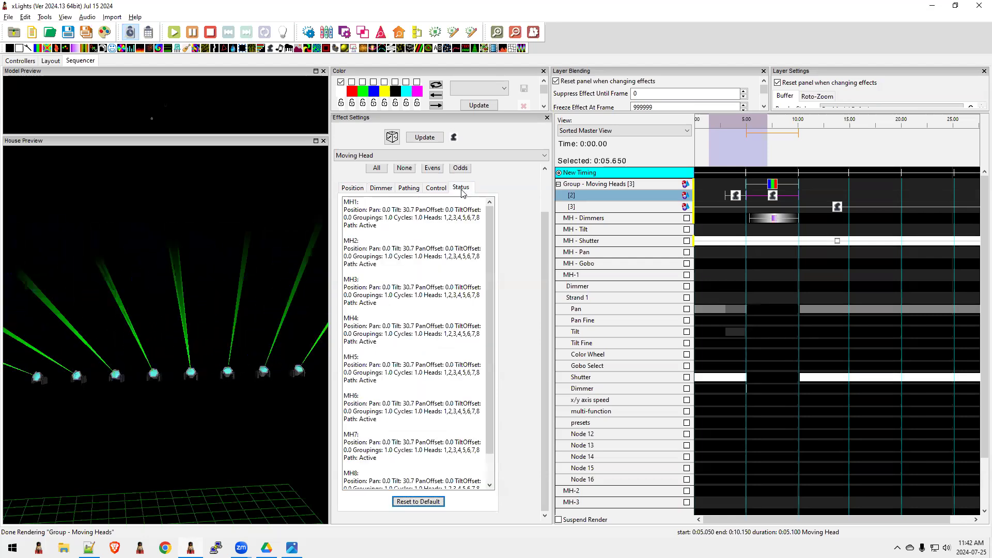
left_click(418, 502)
scroll(545, 295, "up", 2)
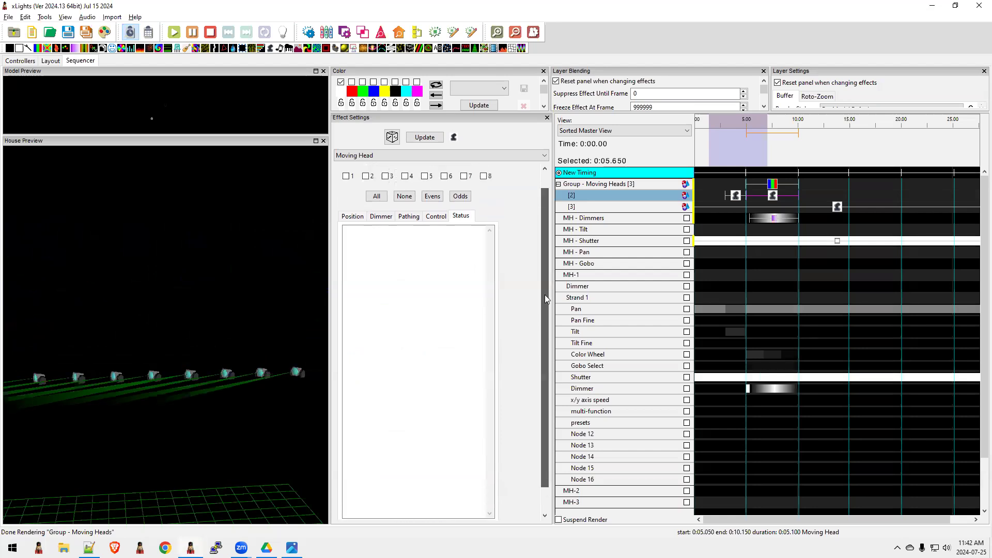
- Apply the saved posittion preset to the Moving Head effect and select all fixtures
scroll(544, 298, "up", 1)
left_click(352, 234)
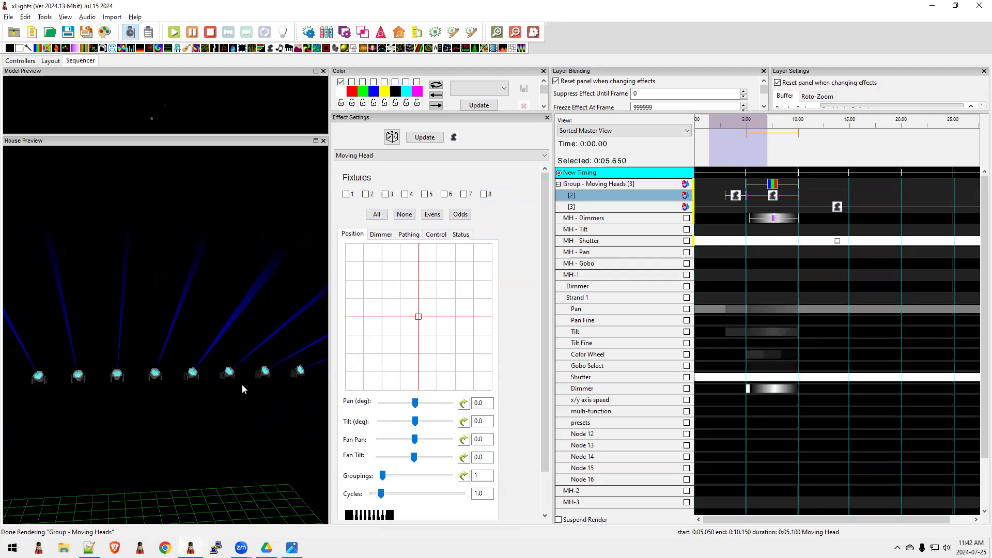
left_click(376, 214)
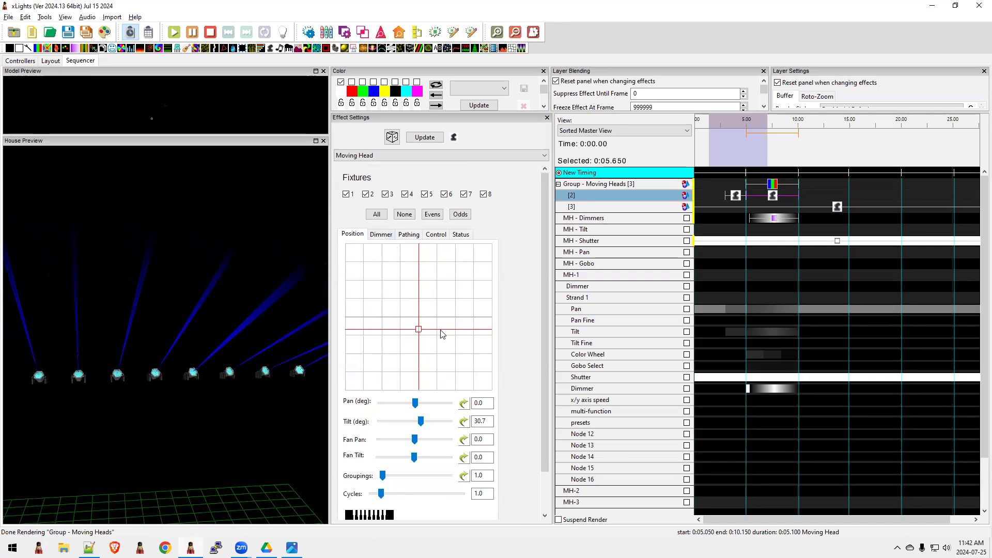
- Move the MH - Dimmers Color Wash to around 15 s and the Bars effect to start at 17.150 s
left_click(380, 235)
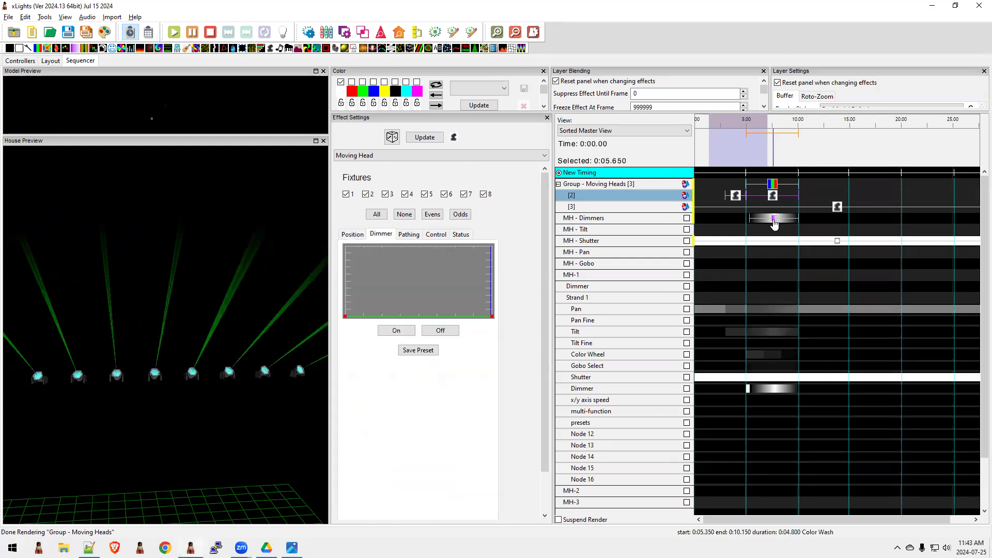
left_click_drag(773, 218, 850, 219)
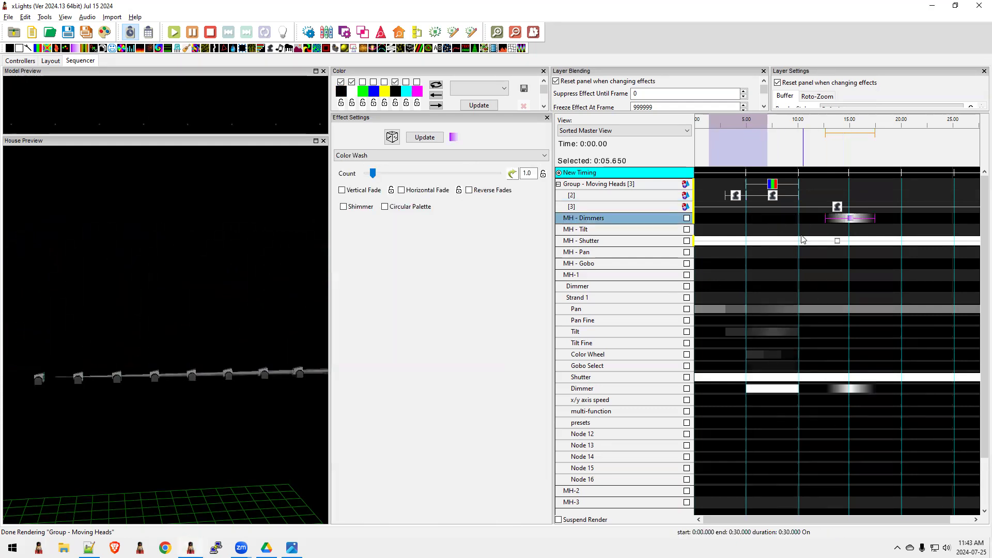
left_click_drag(772, 187, 899, 185)
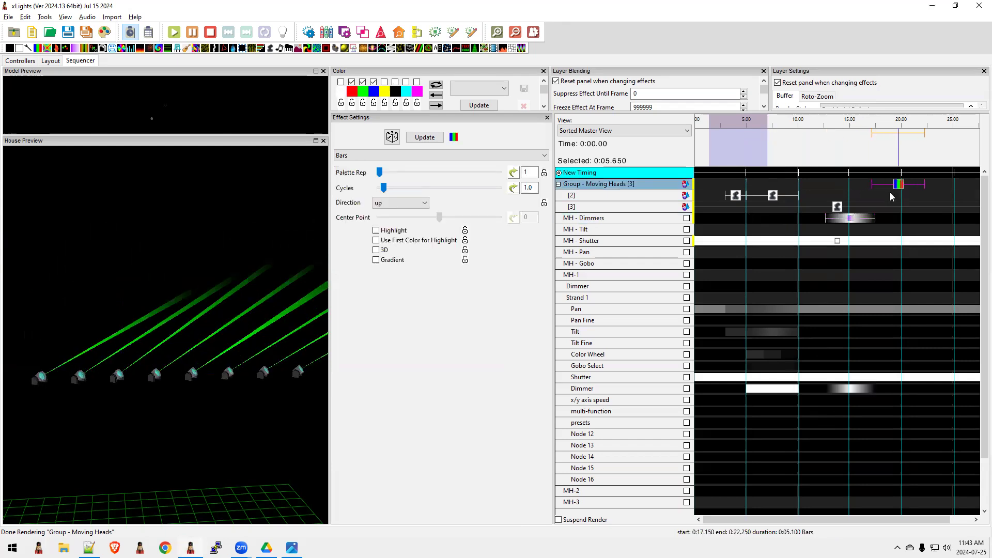
- Turn the dimmer on for all fixtures in the second Moving Head effect on layer 2 and review their status
left_click(773, 198)
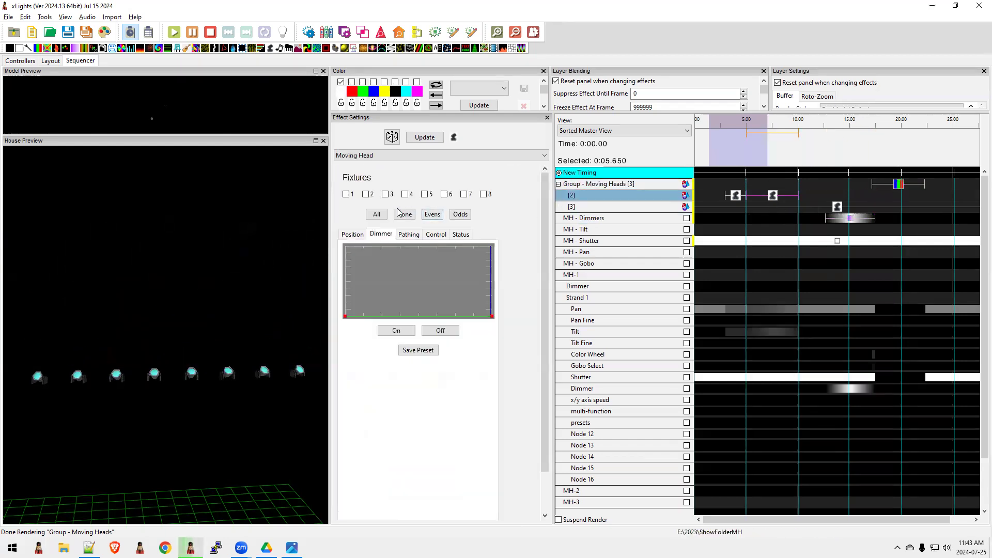
left_click(377, 214)
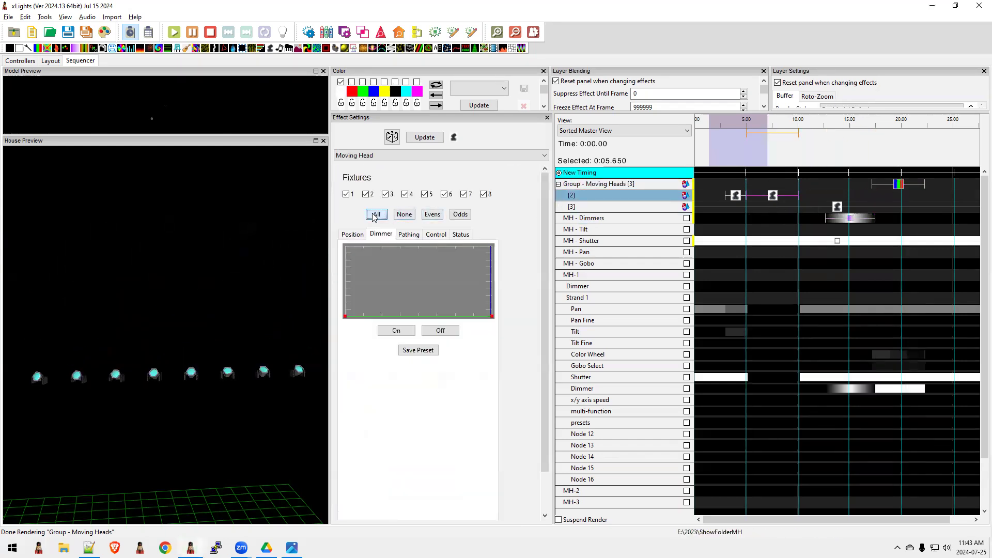
left_click(352, 235)
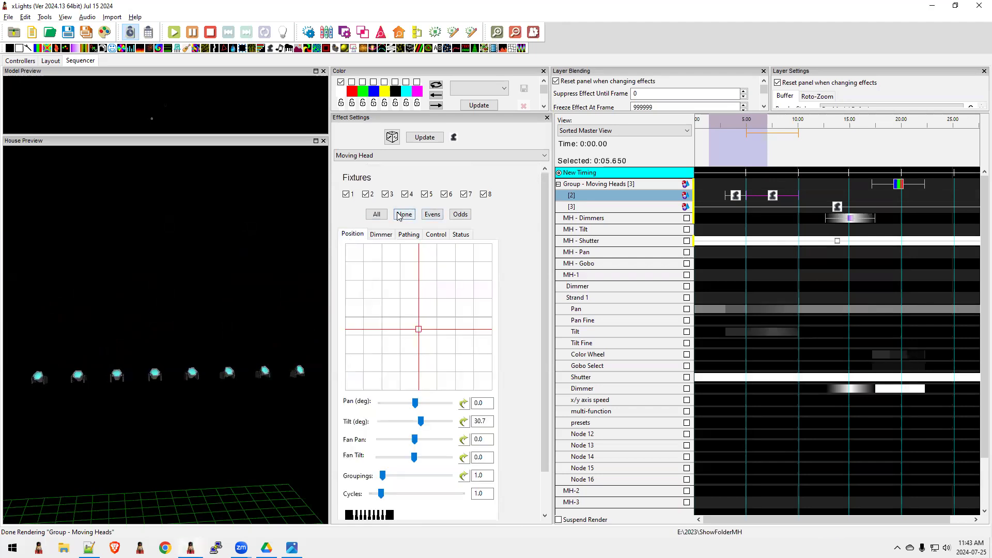
left_click(376, 235)
left_click(395, 331)
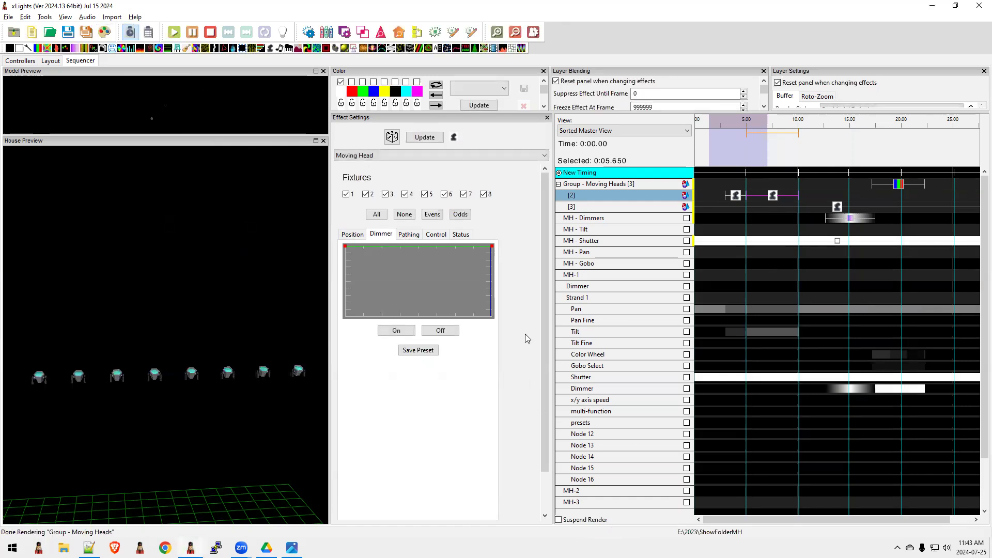
left_click(459, 235)
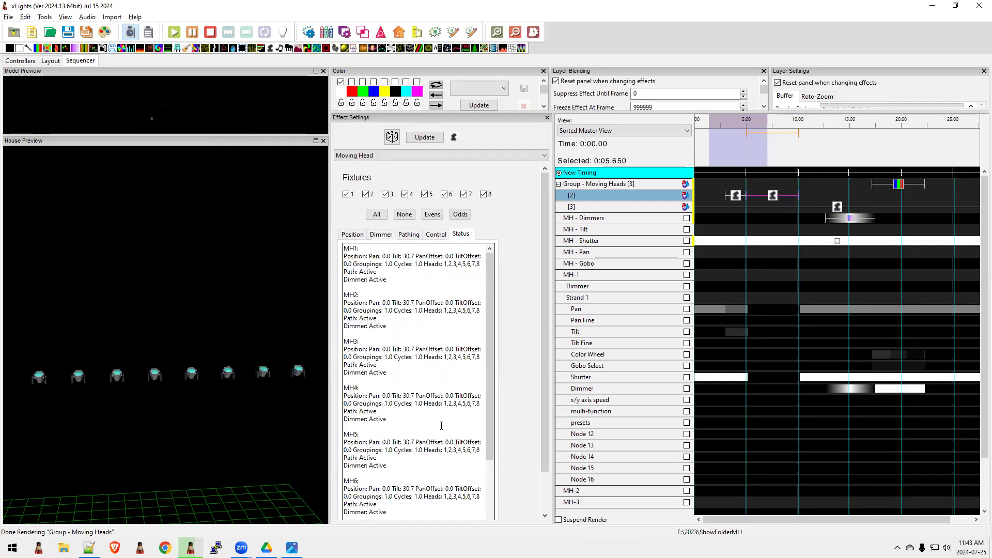
scroll(540, 314, "down", 3)
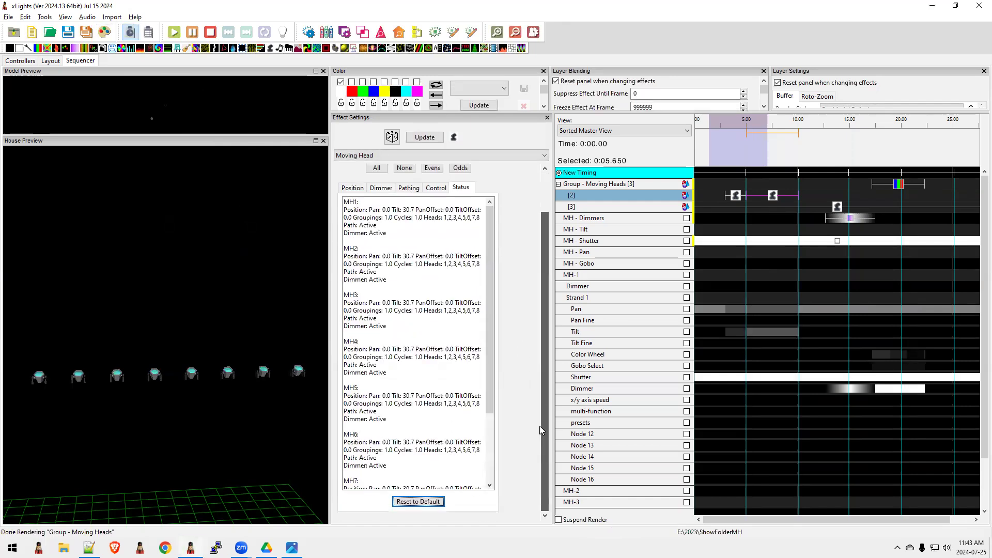
- Reset the second Moving Head effect on layer 2 to defaults and set its pan to 51.0 and tilt to 65.3 degrees
left_click(424, 502)
scroll(543, 303, "up", 3)
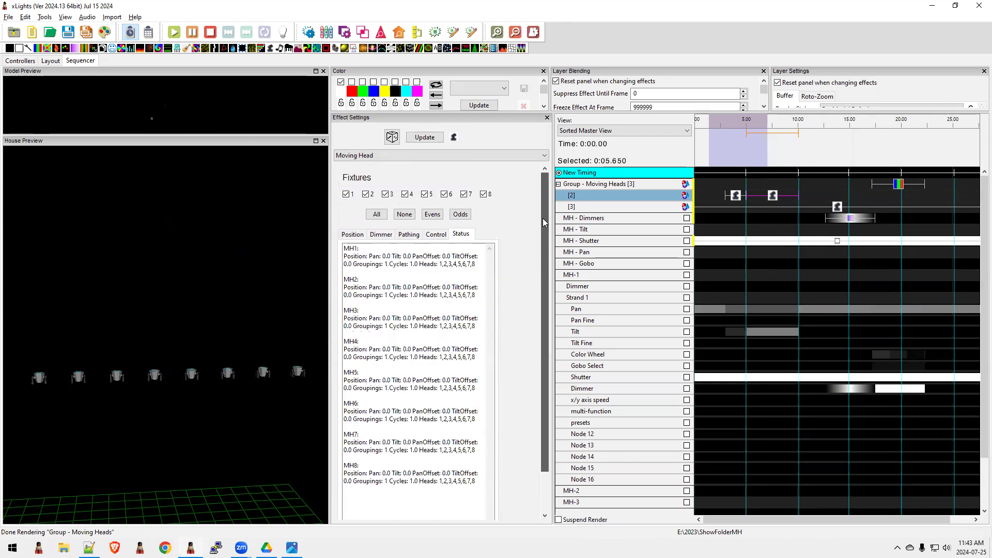
scroll(510, 269, "down", 3)
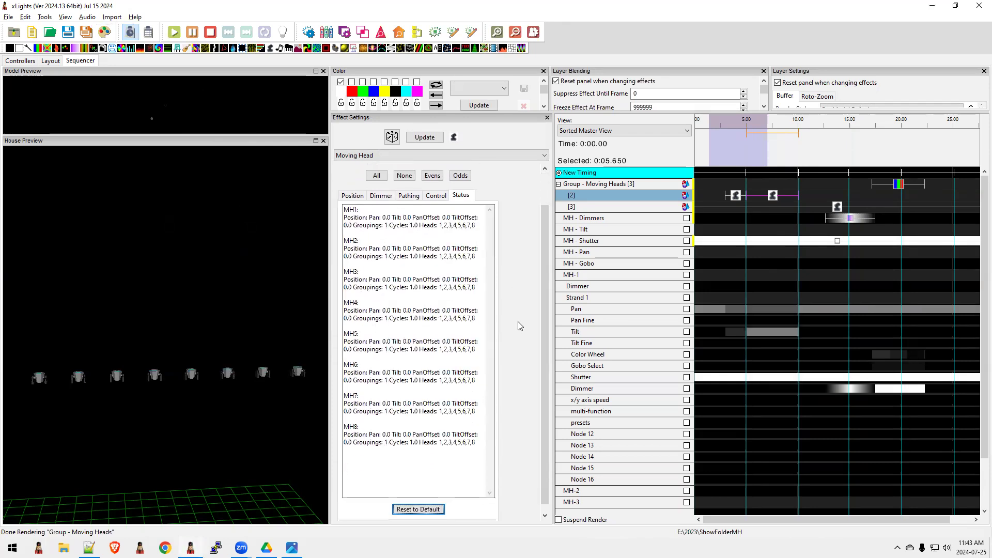
left_click(355, 188)
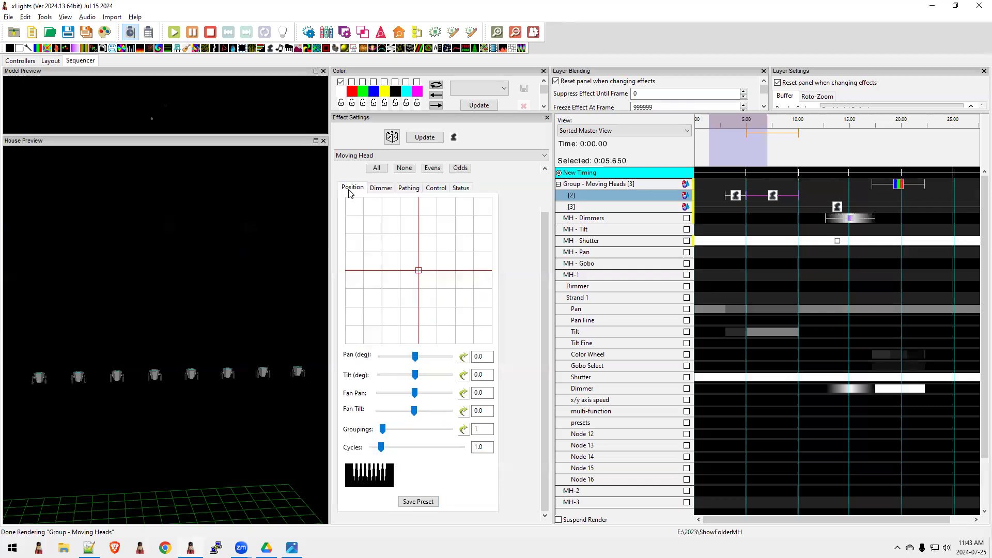
left_click_drag(415, 357, 427, 375)
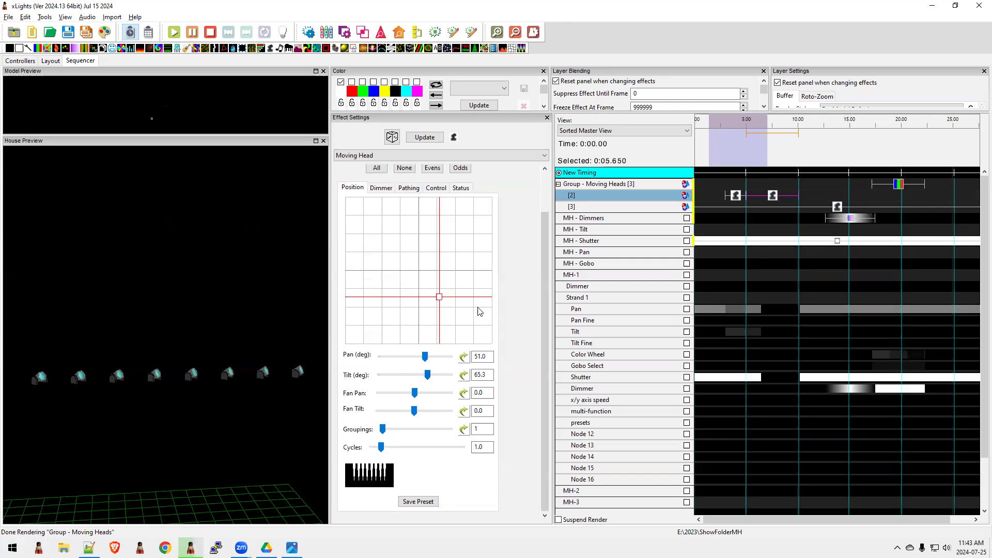
- Turn the dimmer on for all fixtures and move the MH - Dimmers Color Wash to start at 5.050 s
scroll(547, 302, "up", 3)
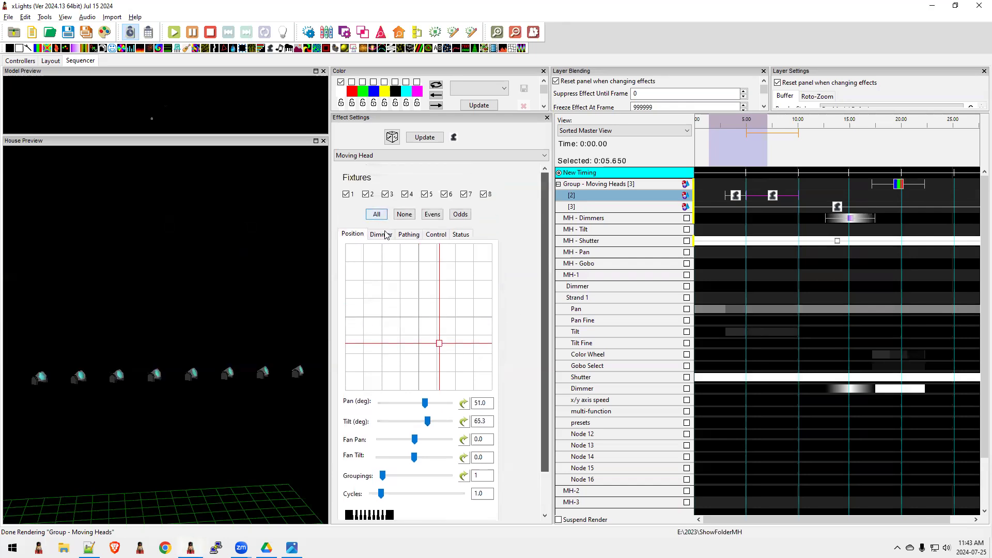
left_click(385, 235)
left_click(405, 334)
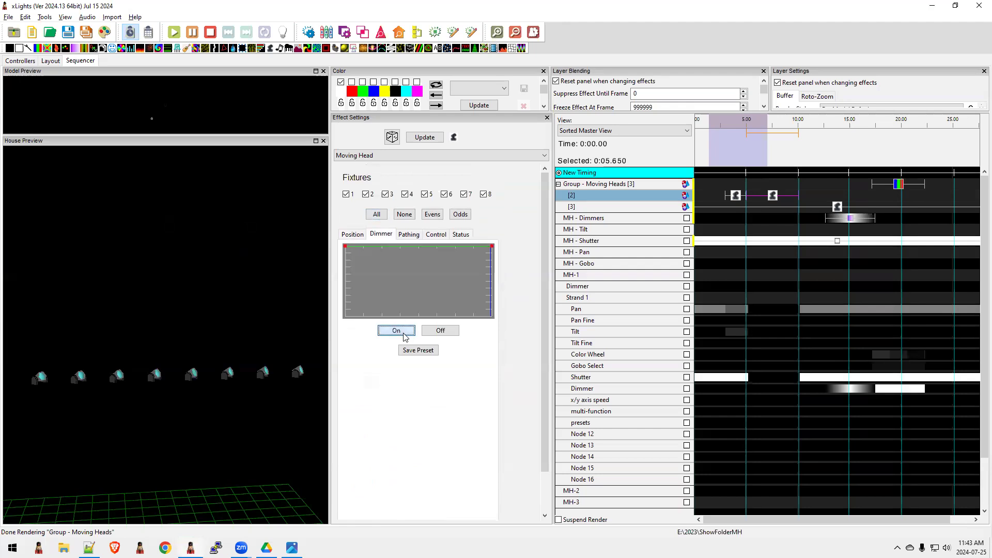
left_click(821, 220)
left_click_drag(819, 219, 772, 222)
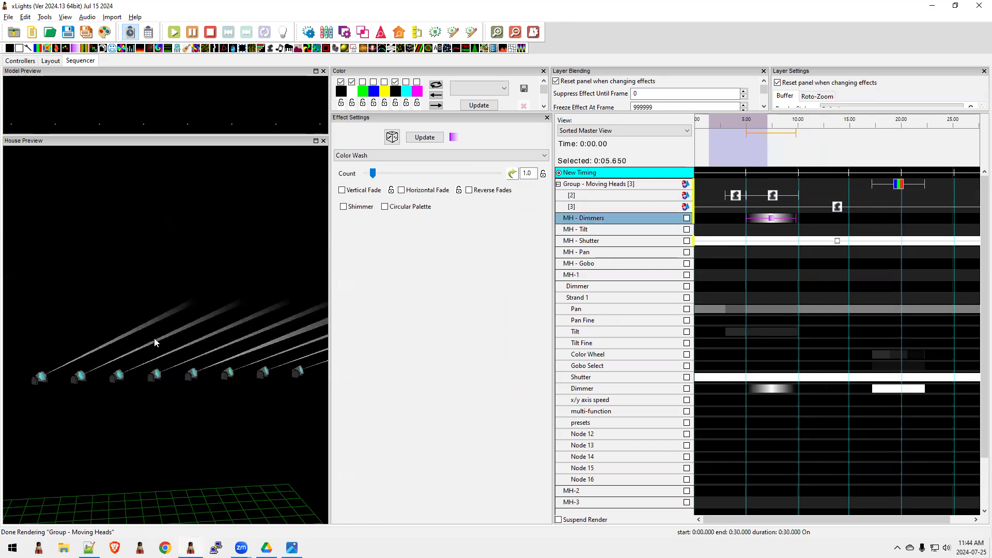
- Examine MH-1's color wheel and dimmer channel properties in the layout and return to the sequence
left_click(50, 61)
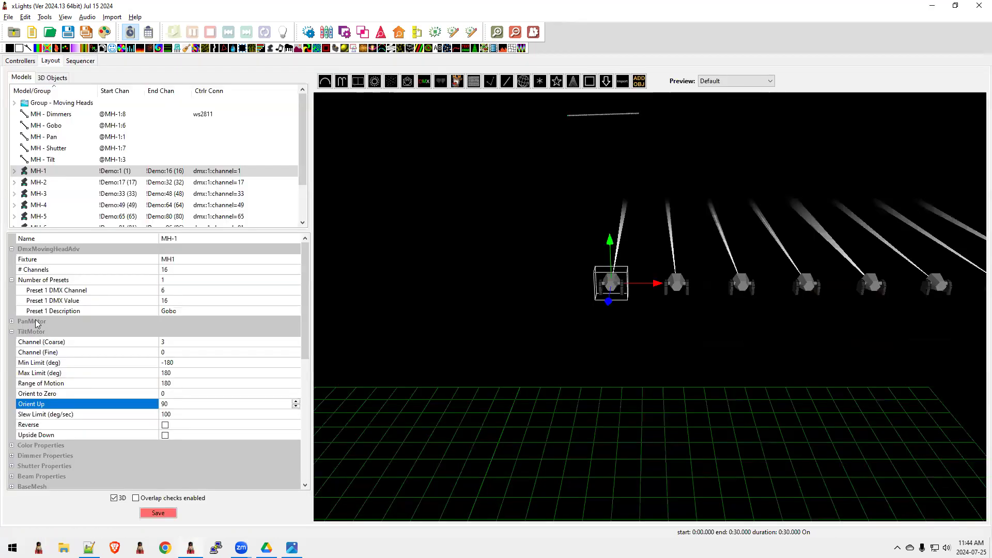
left_click(12, 445)
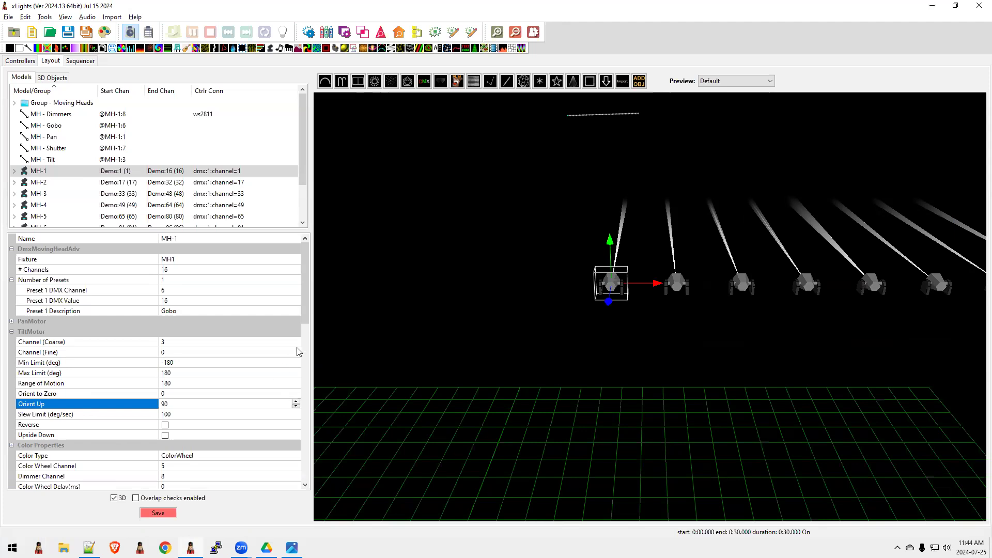
left_click_drag(307, 318, 307, 372)
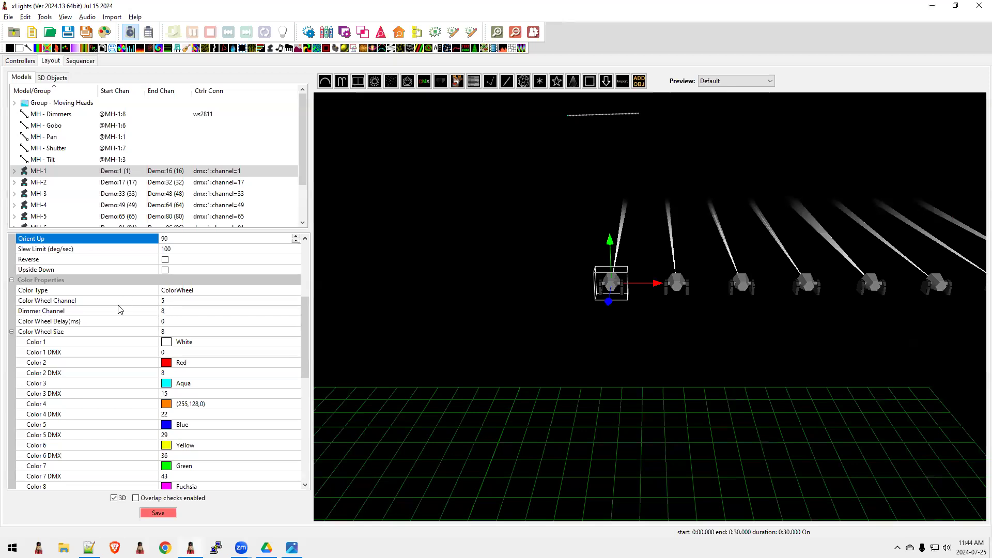
scroll(120, 309, "down", 4)
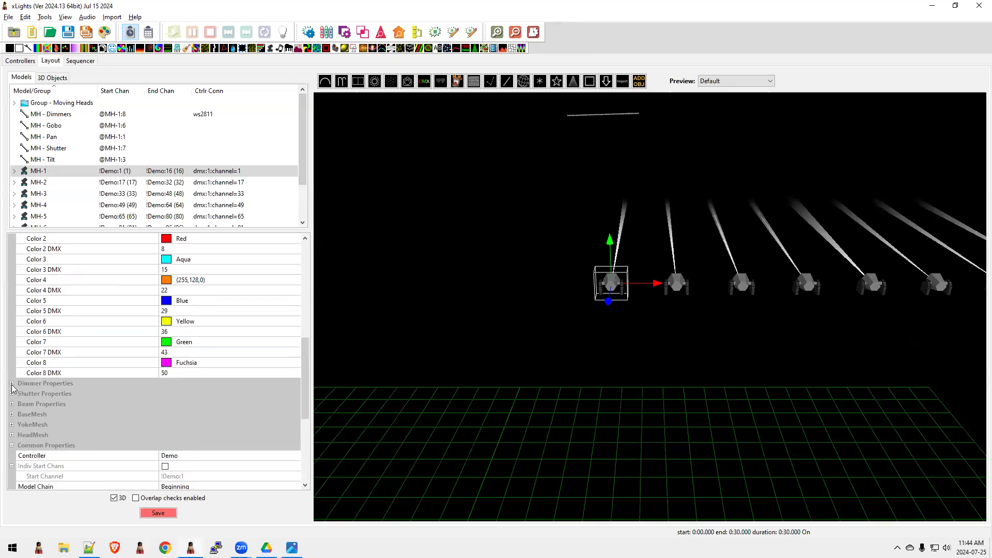
left_click(12, 383)
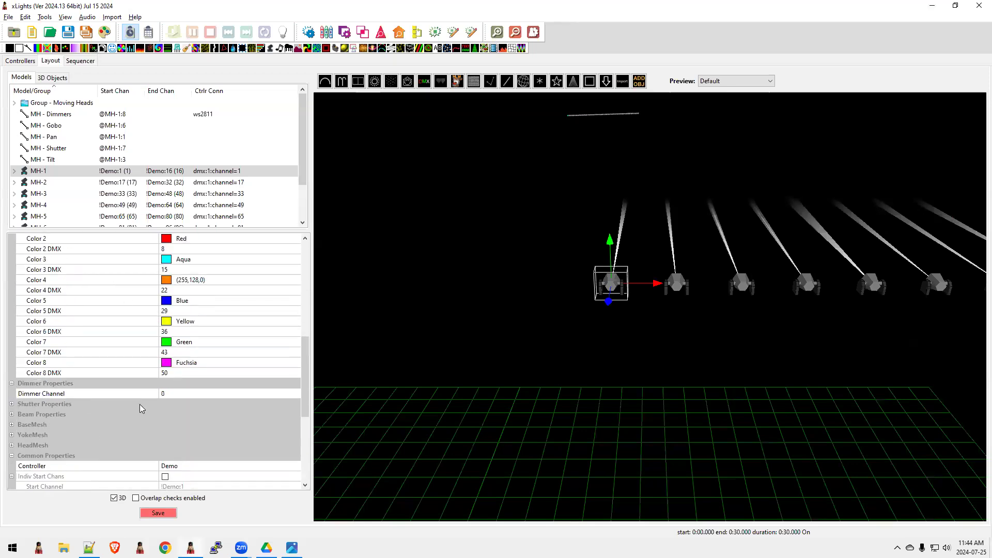
left_click(165, 394)
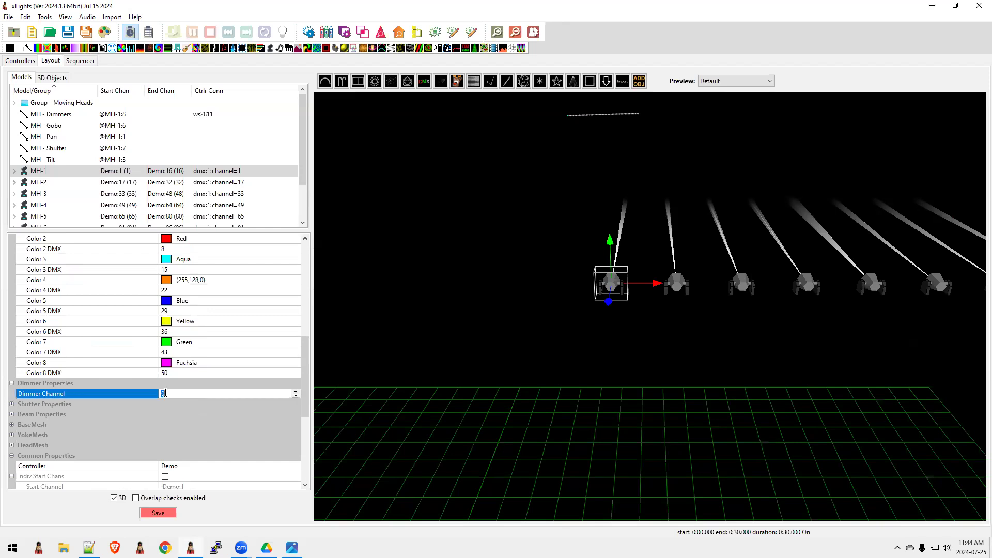
left_click_drag(304, 357, 305, 264)
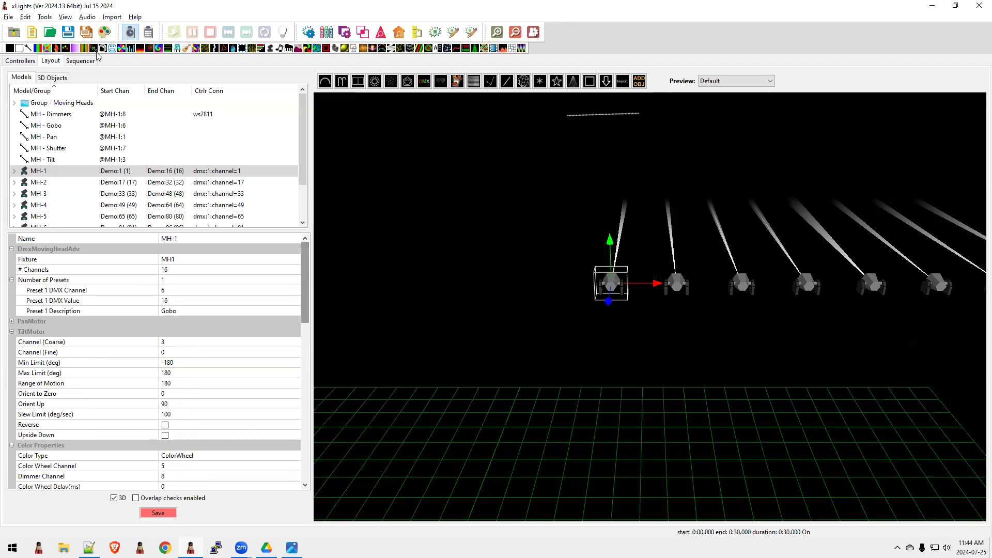
left_click(83, 61)
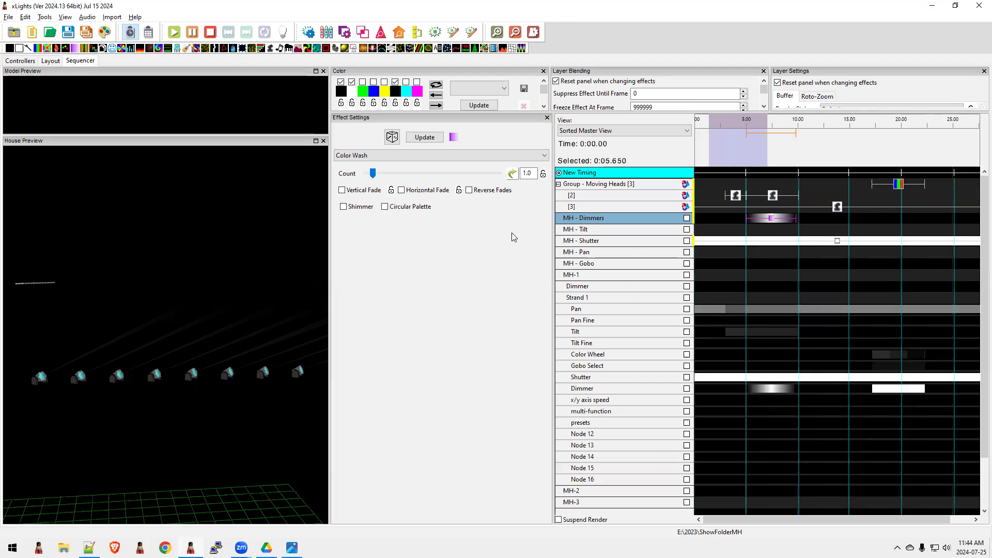
- Try turning the dimmer off in the second Moving Head effect on layer 2 with no fixtures selected
left_click(773, 195)
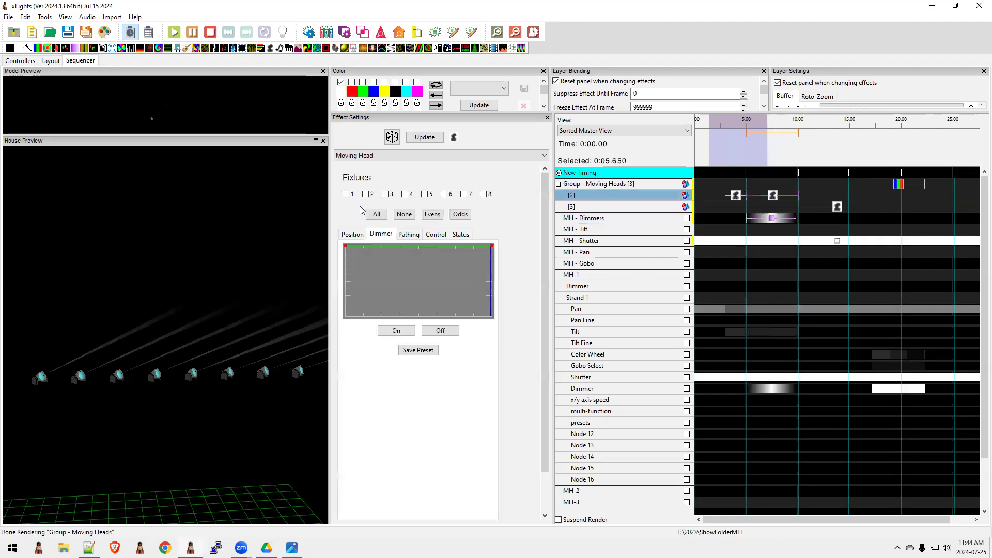
left_click(440, 330)
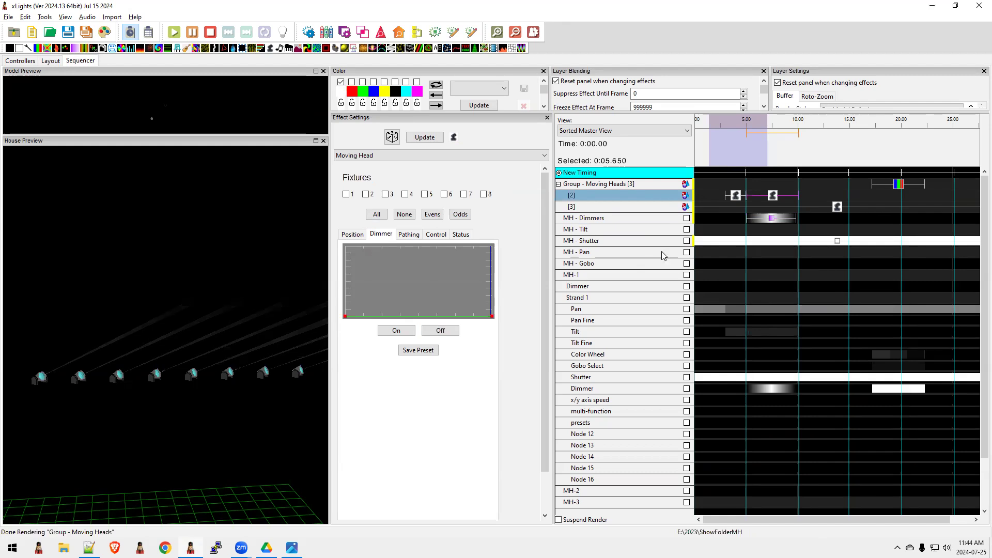
left_click(773, 215)
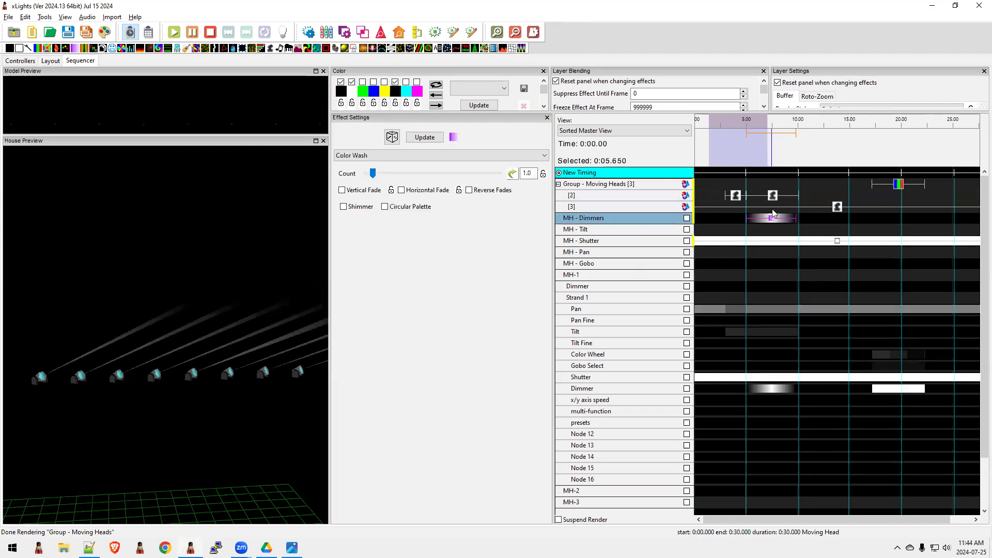
- Select all fixtures in the second Moving Head effect on layer 2 and set their color wheel to green
left_click(755, 196)
left_click(406, 216)
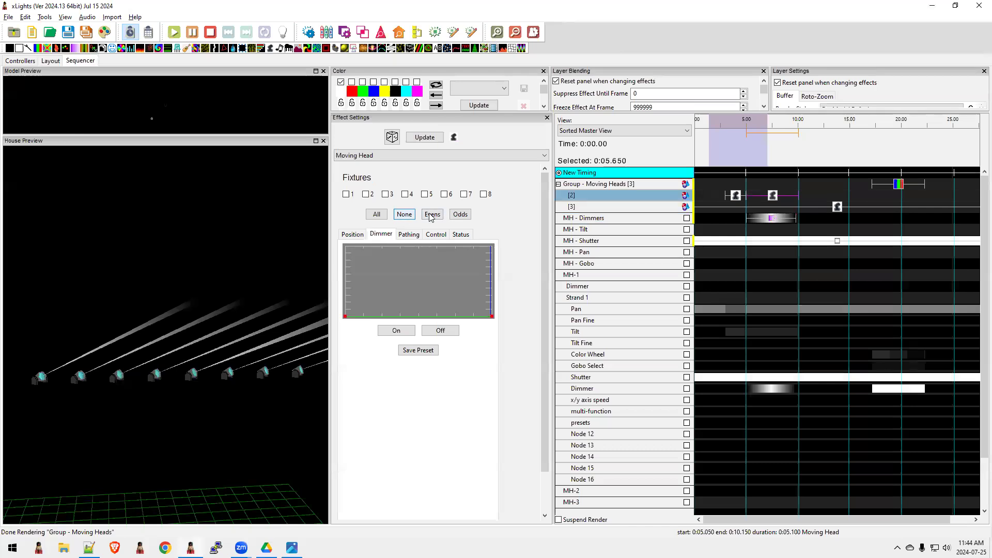
left_click(376, 215)
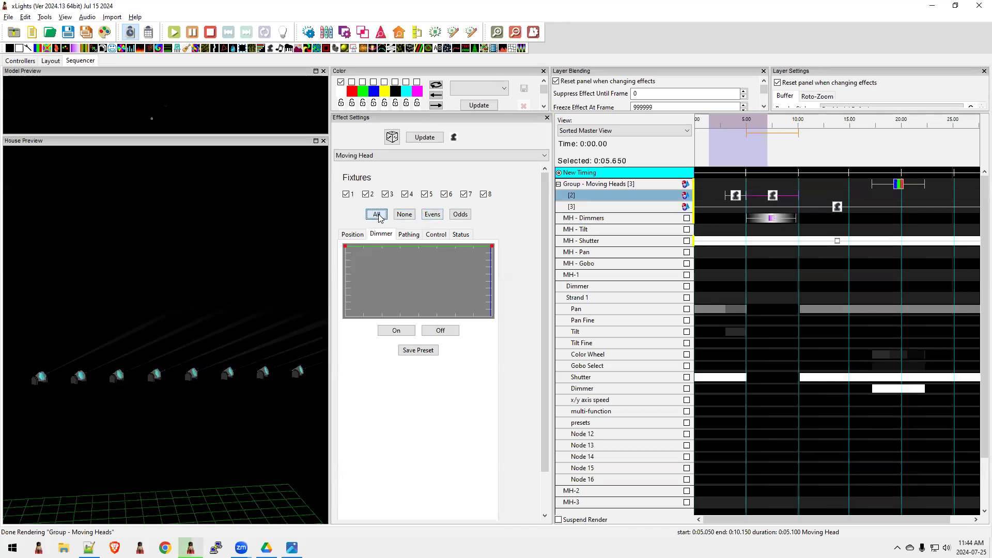
left_click(434, 235)
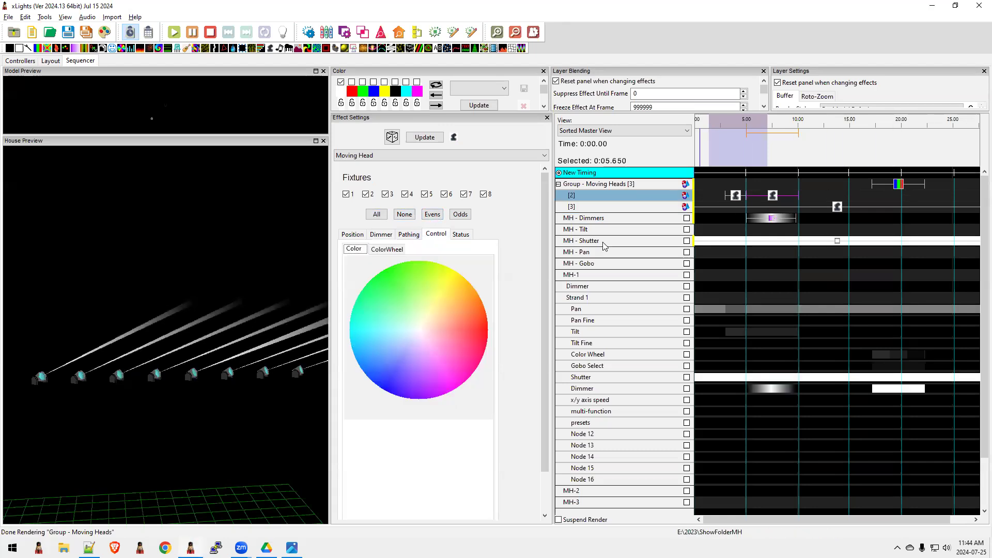
left_click(386, 249)
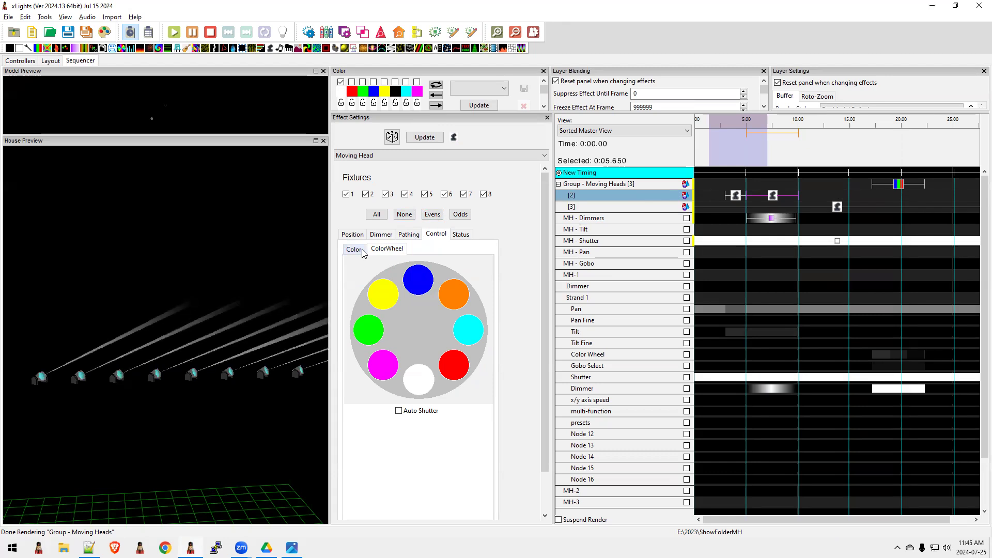
left_click(369, 332)
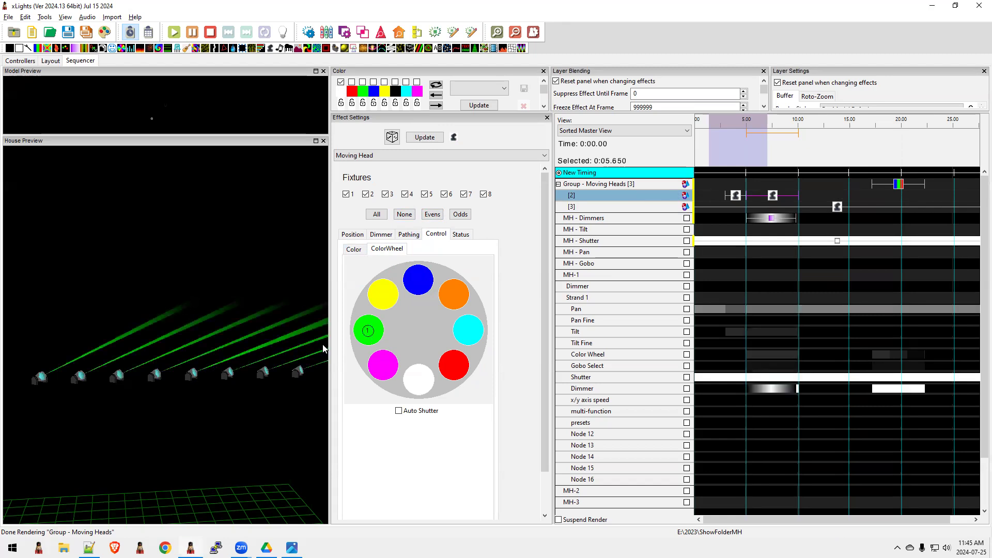
- Set the color wheel sequence of all fixtures to green first and blue second
left_click(421, 285)
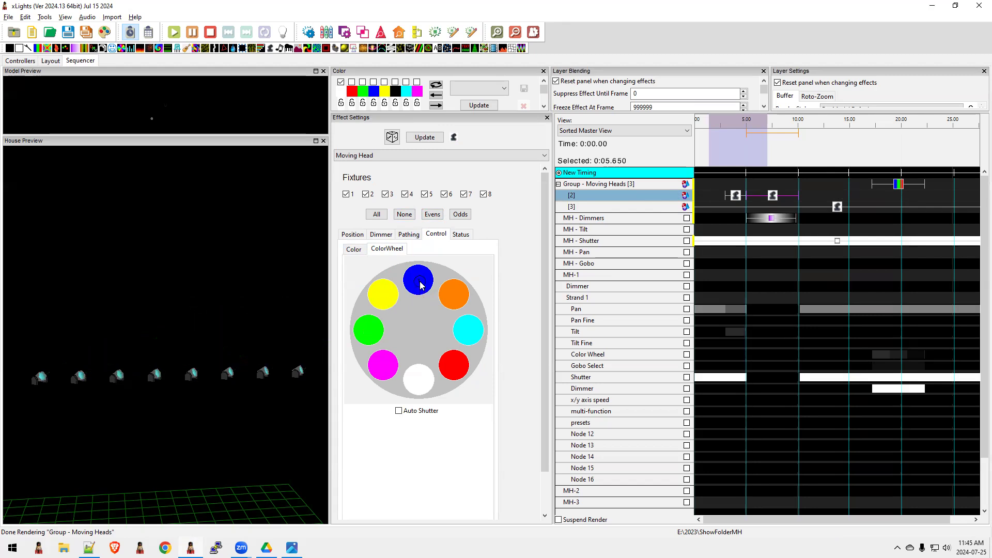
left_click(375, 332)
left_click(430, 277)
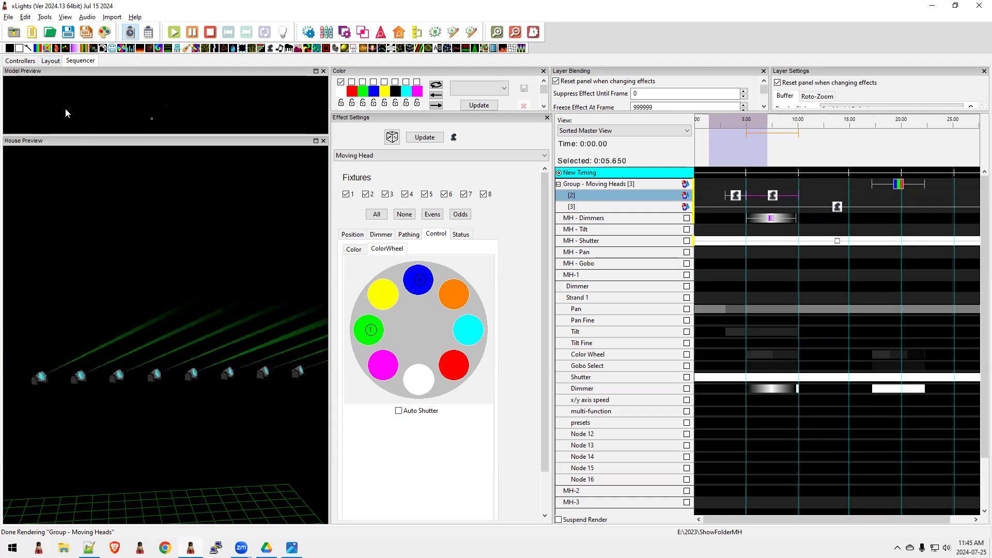
- Check MH-1's color wheel channel and delay settings in the layout and return to the sequence
left_click(51, 60)
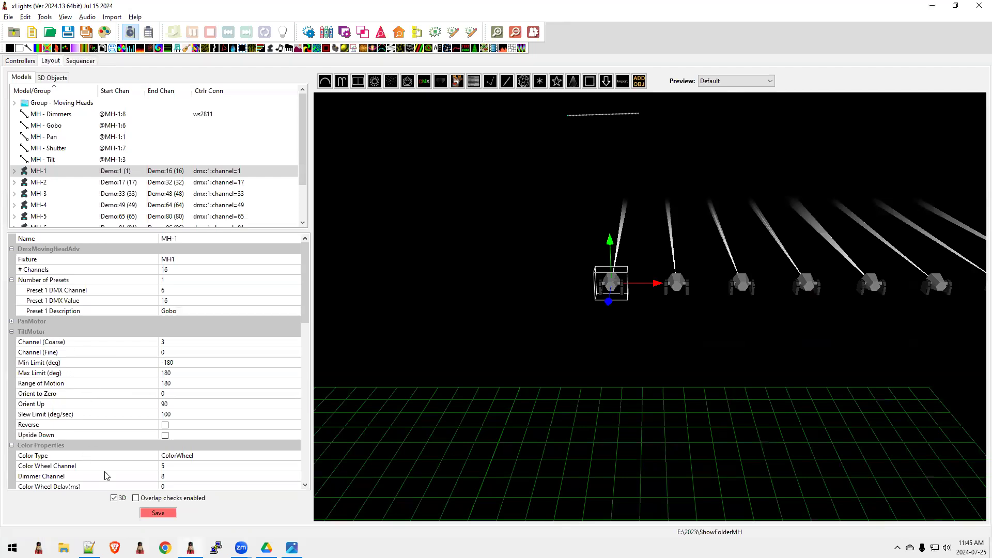
scroll(173, 467, "down", 1)
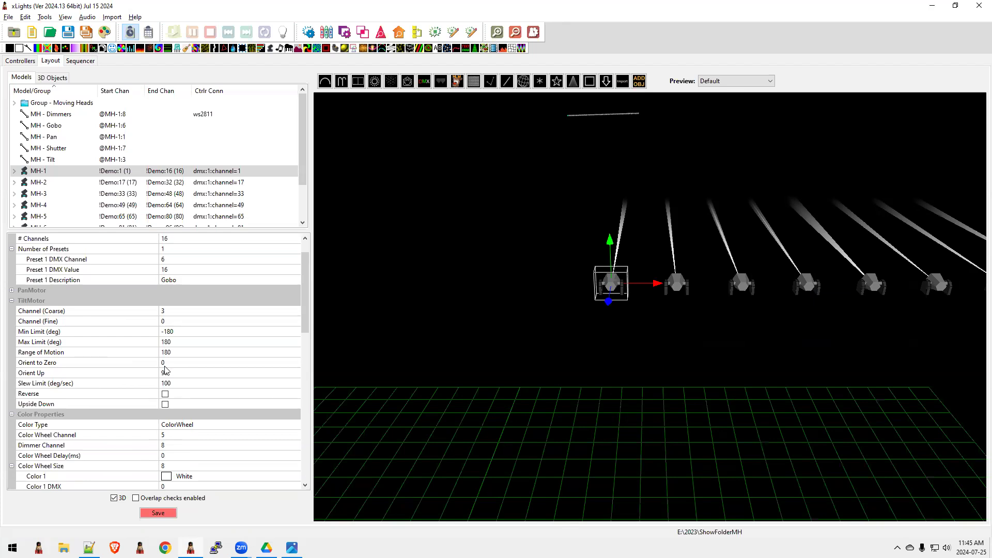
left_click(81, 60)
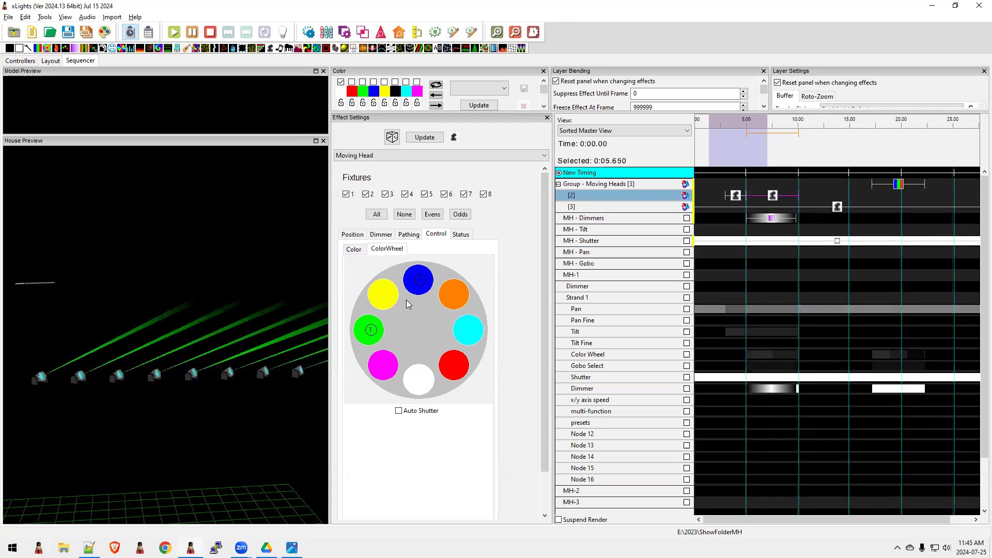
- Enable Auto Shutter for all fixtures and shorten the MH - Shutter On effect to start at about 27 s
left_click(399, 411)
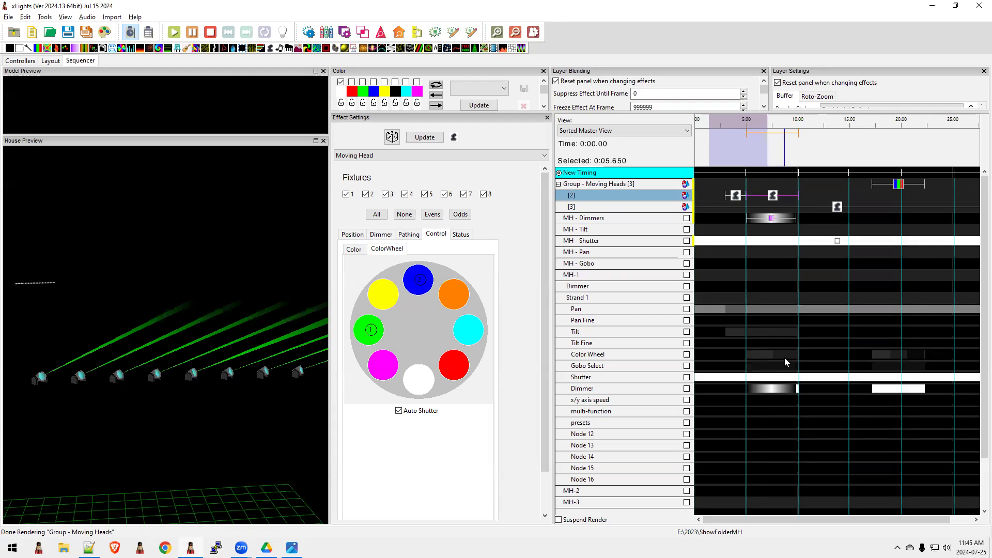
left_click(744, 378)
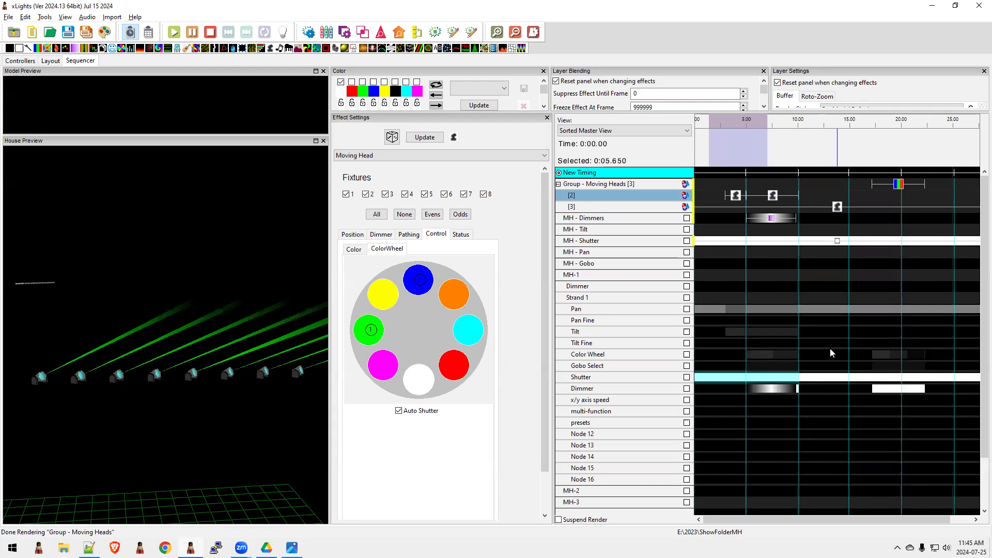
left_click_drag(829, 239, 829, 239)
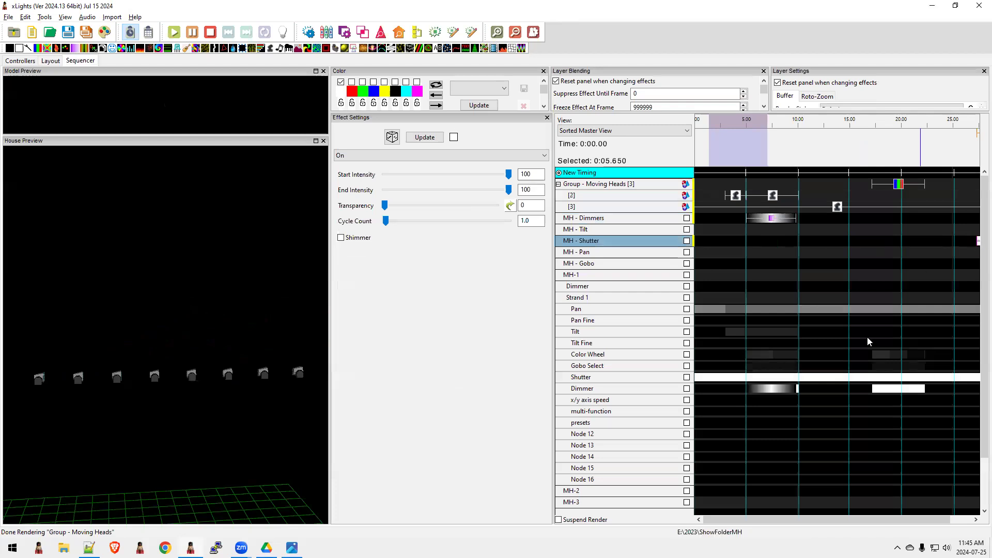
left_click(773, 196)
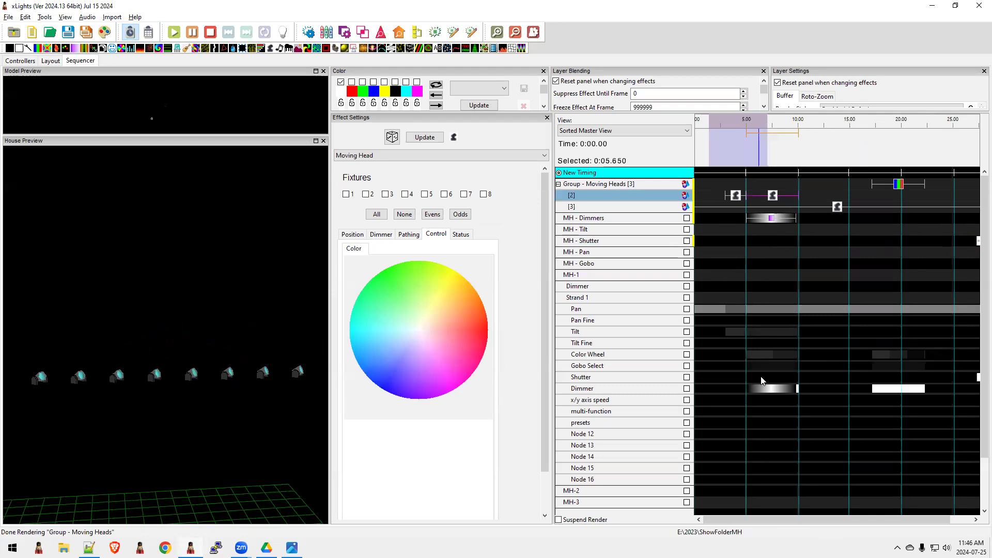
left_click(977, 241)
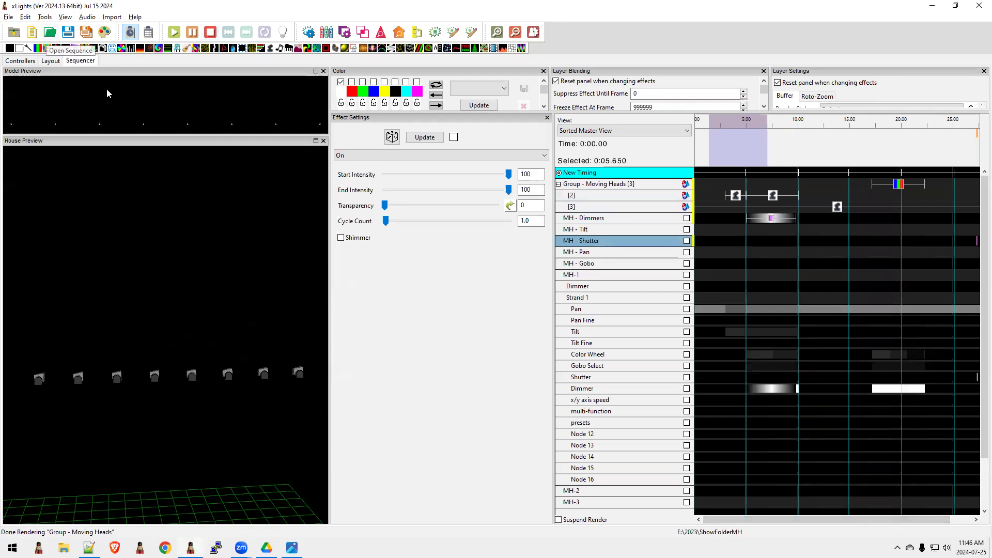
- Move the Bars effect on the moving heads group to start at about 5 s and select all fixtures in the Moving Head effect below it
left_click_drag(899, 187, 772, 190)
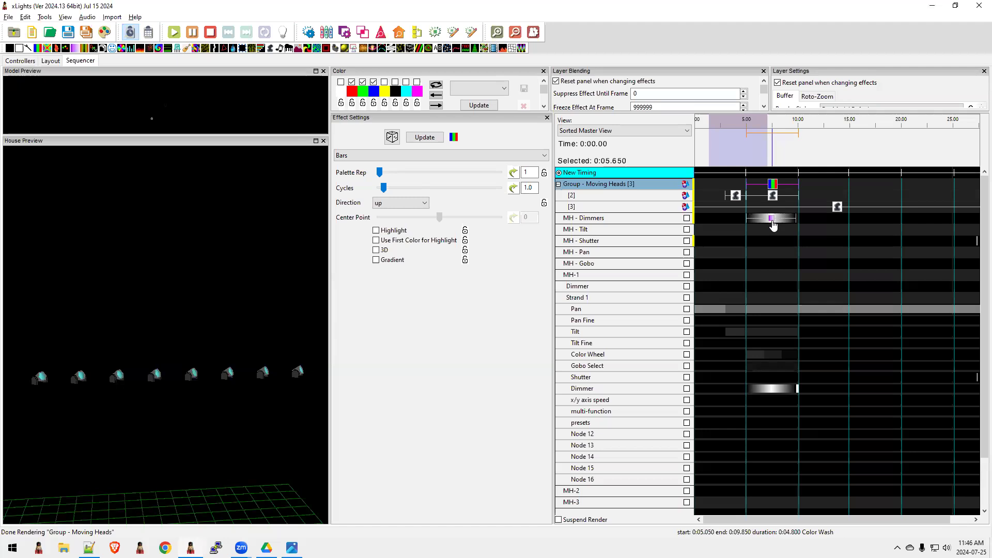
left_click(771, 202)
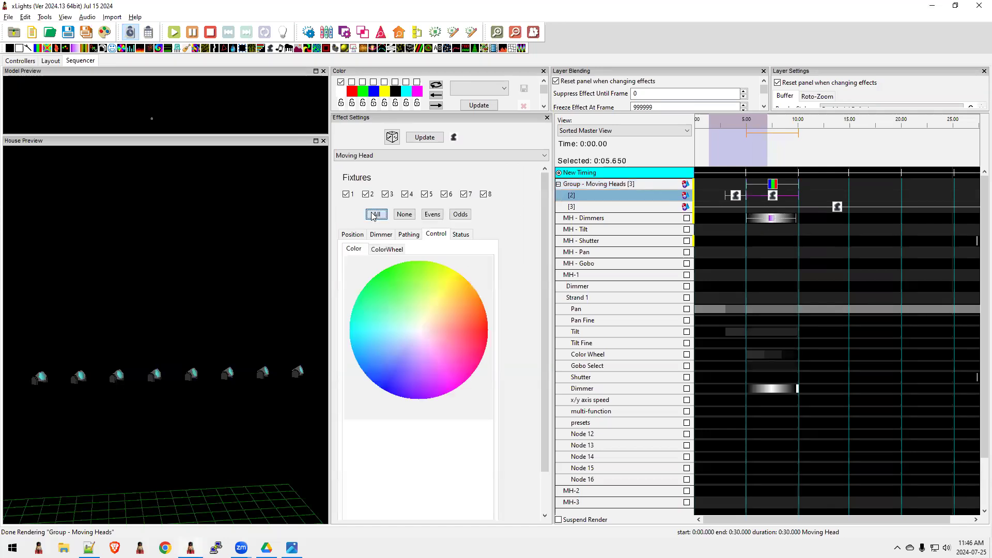
- Try adding orange and cyan as the third and fourth colors in the color wheel sequence of all fixtures
left_click(391, 252)
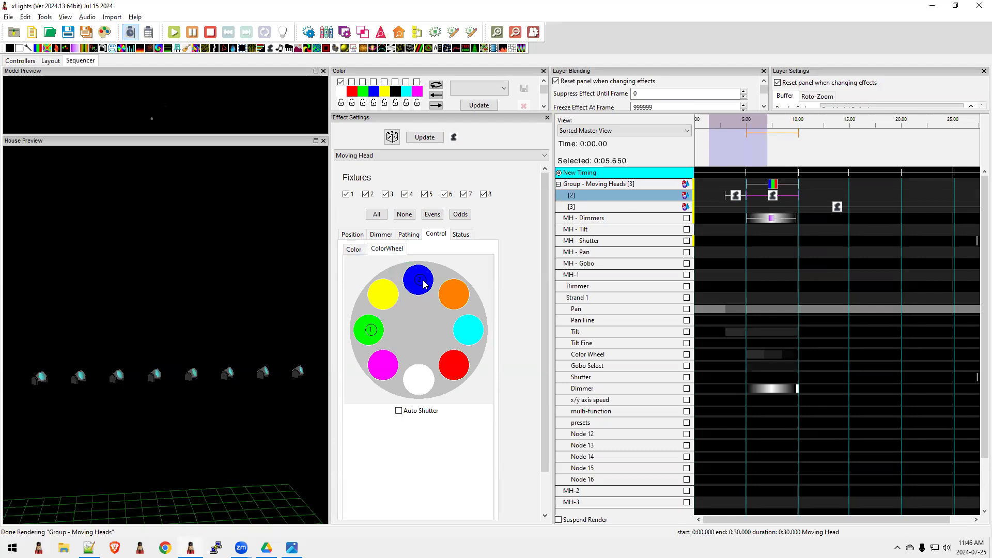
left_click(455, 301)
left_click(473, 333)
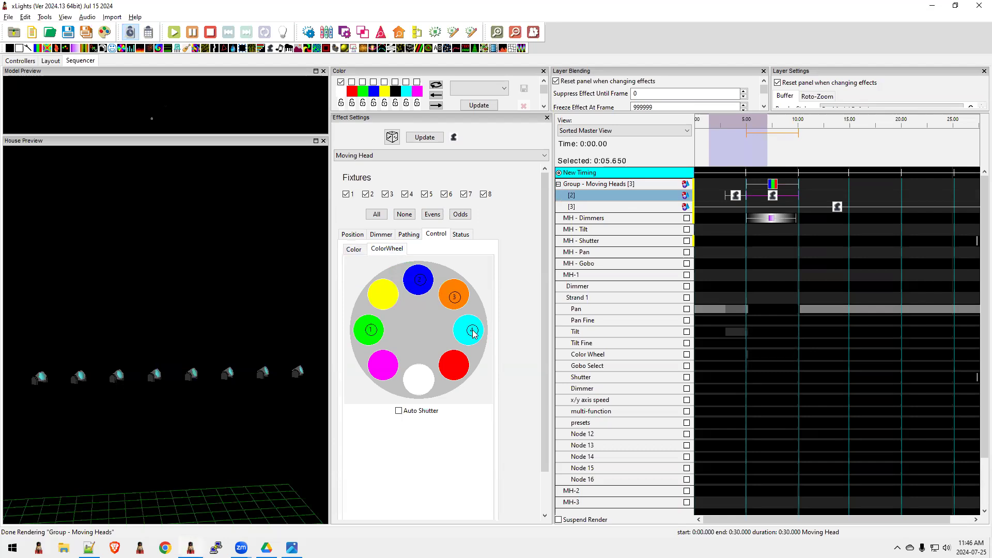
- Clear all chosen colors from the color wheel sequence of all fixtures
left_click(420, 283)
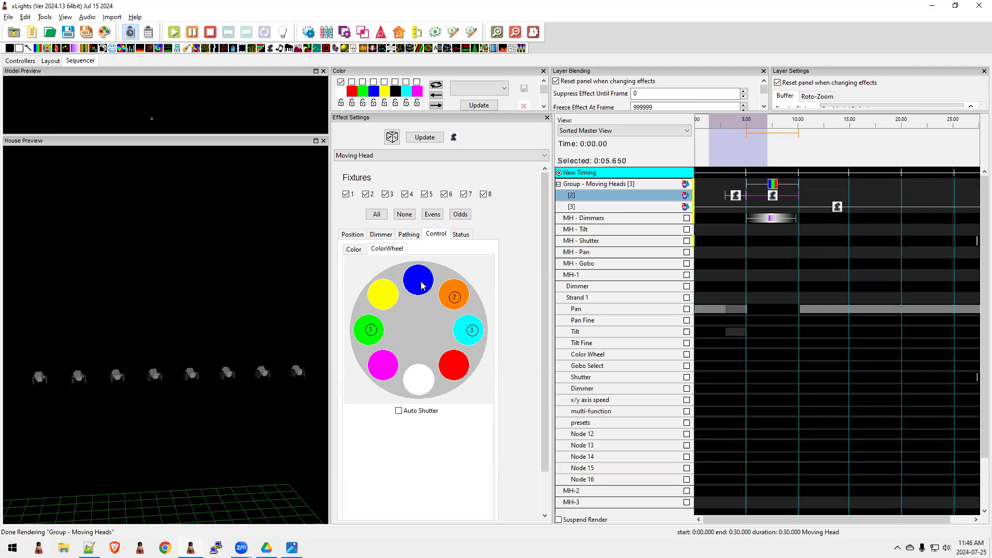
left_click(455, 302)
left_click(472, 332)
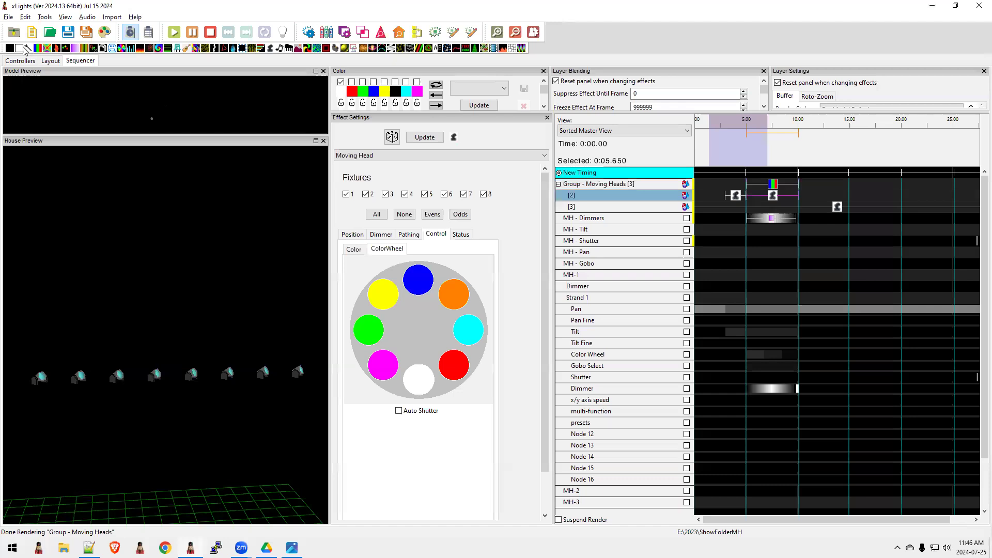
- Add an On effect to MH - Shutter from 0 to about 20 s and preview the Bars effect on the moving heads group
left_click_drag(20, 48, 902, 240)
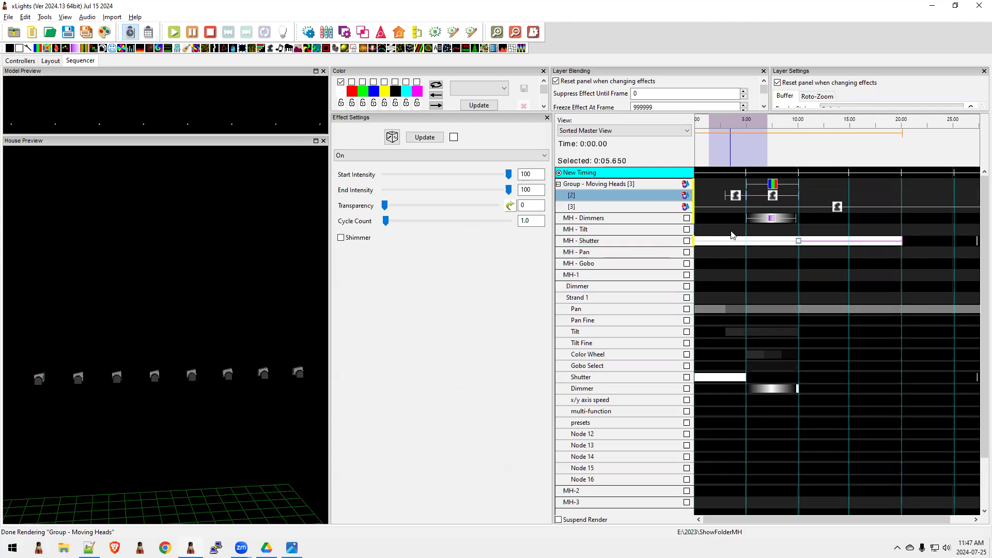
left_click(772, 185)
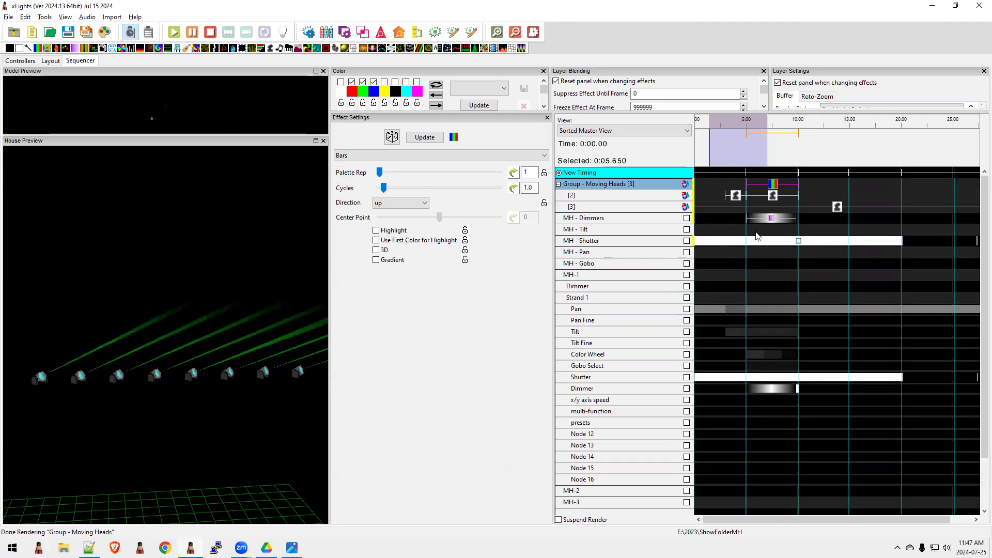
- In the Moving Head effect below Bars, try the even and odd fixture selections, and leave only fixtures 1 to 4 selected
left_click(772, 199)
left_click(352, 234)
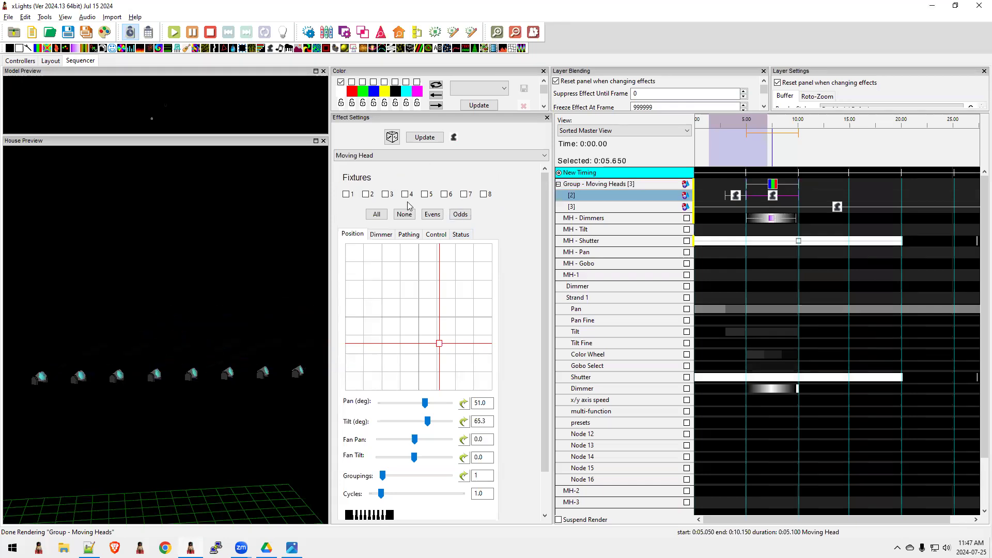
left_click(429, 215)
left_click(460, 214)
left_click(366, 195)
left_click(407, 194)
left_click(426, 194)
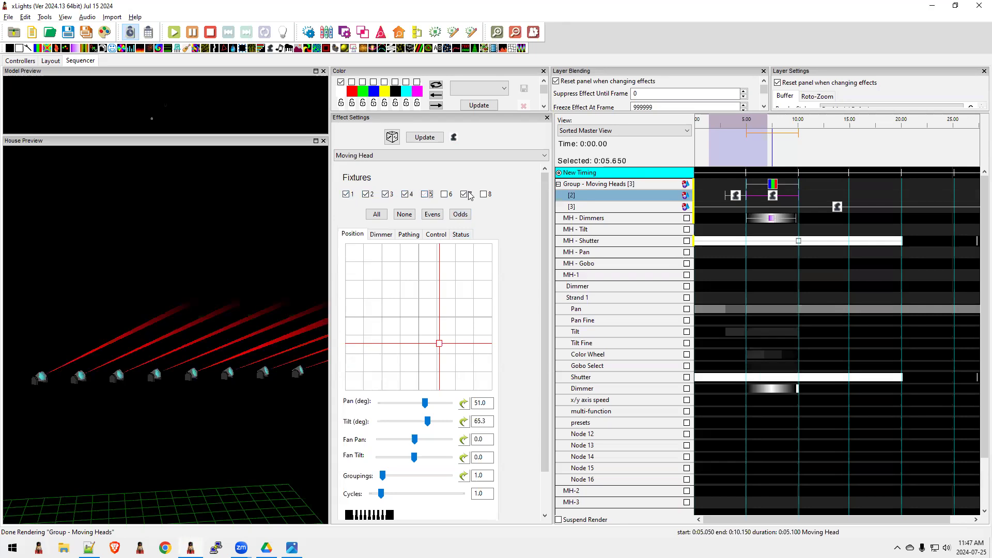
left_click(466, 195)
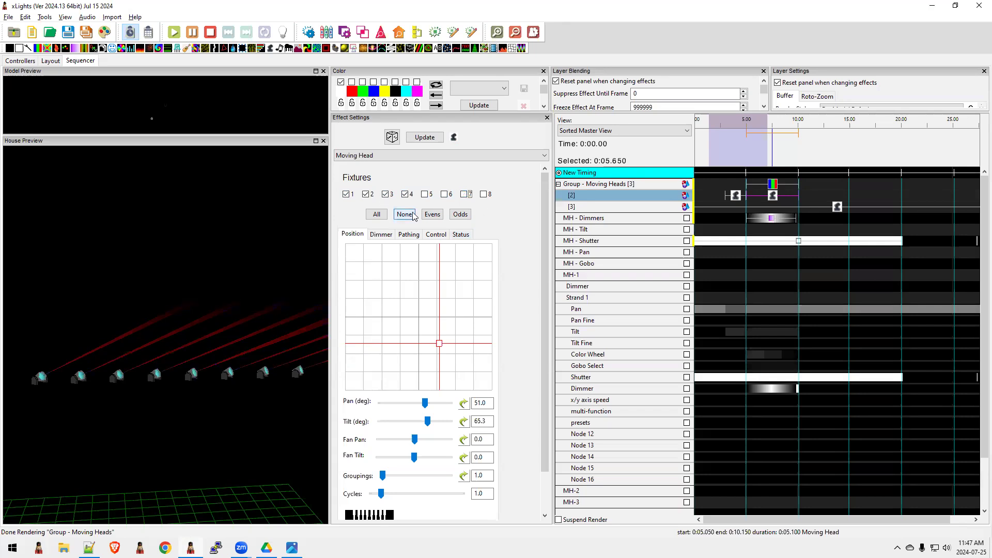
- Extend the Color Wash effect on MH - Dimmers to about 10 s, and review the shutter On effect and the first Moving Head effect
left_click(794, 218)
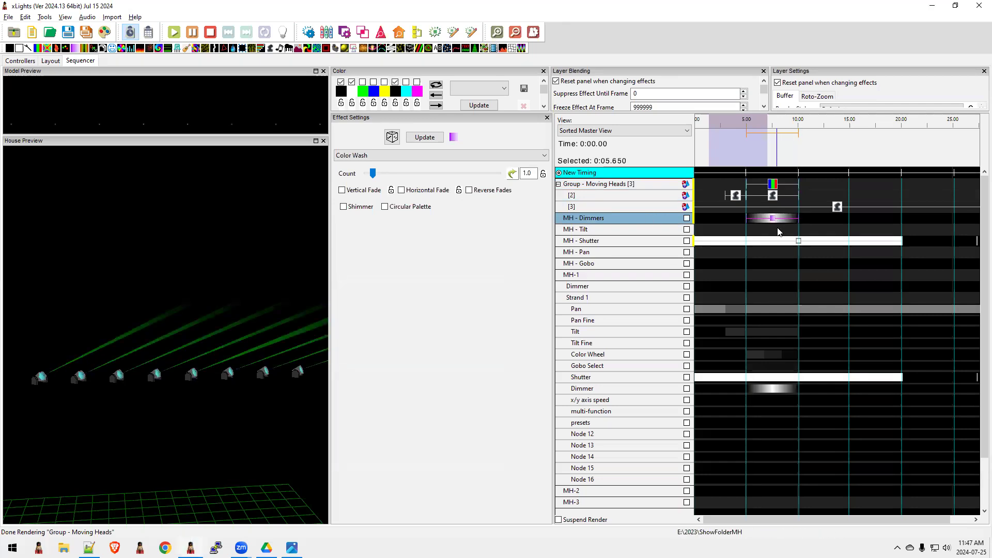
left_click(798, 243)
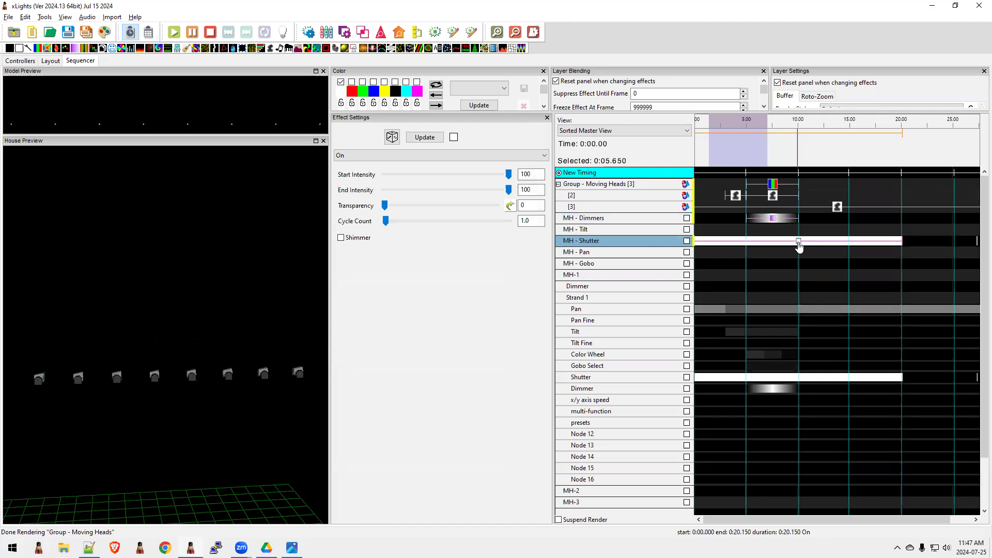
left_click(737, 200)
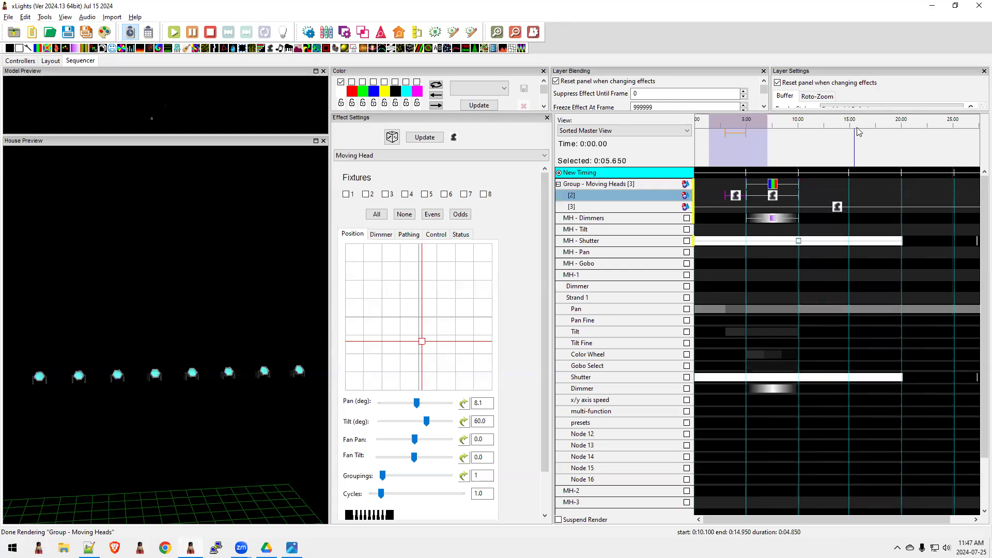
- Enlarge the color, layer blending and layer settings area, and review the second Moving Head effect and the Bars effect
left_click_drag(839, 112, 837, 205)
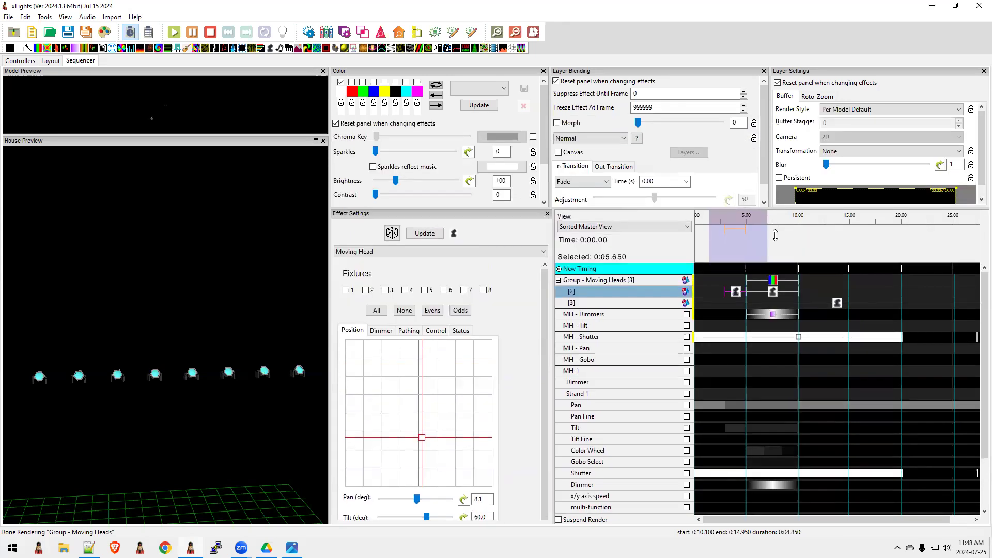
left_click(775, 292)
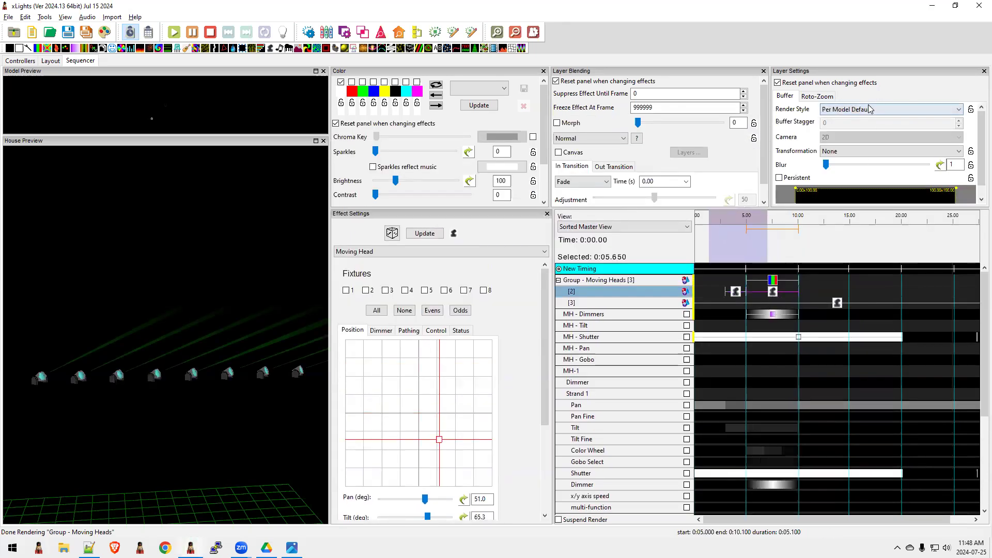
left_click(779, 279)
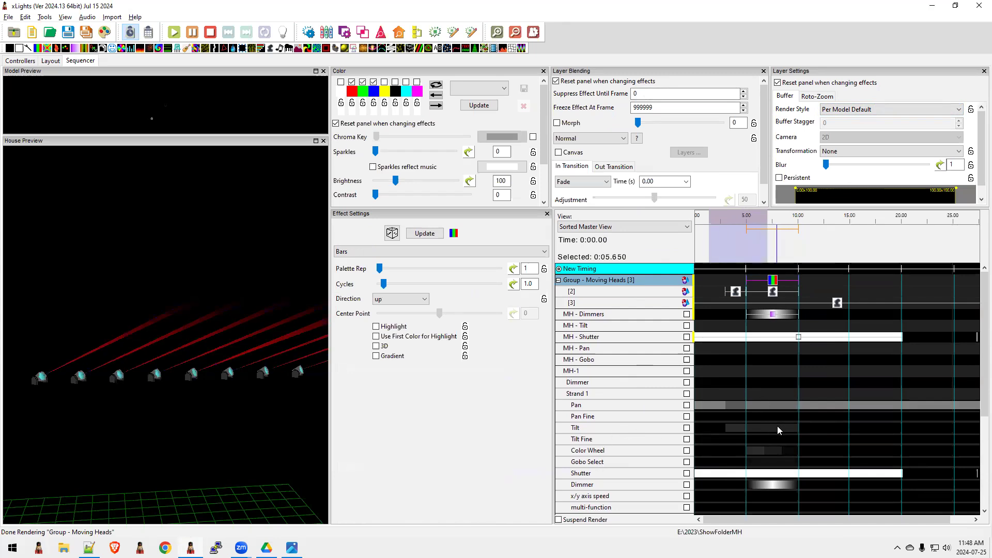
- Check MH-1's strand and node names in the layout, cancel without changes and return to the sequence
left_click(50, 60)
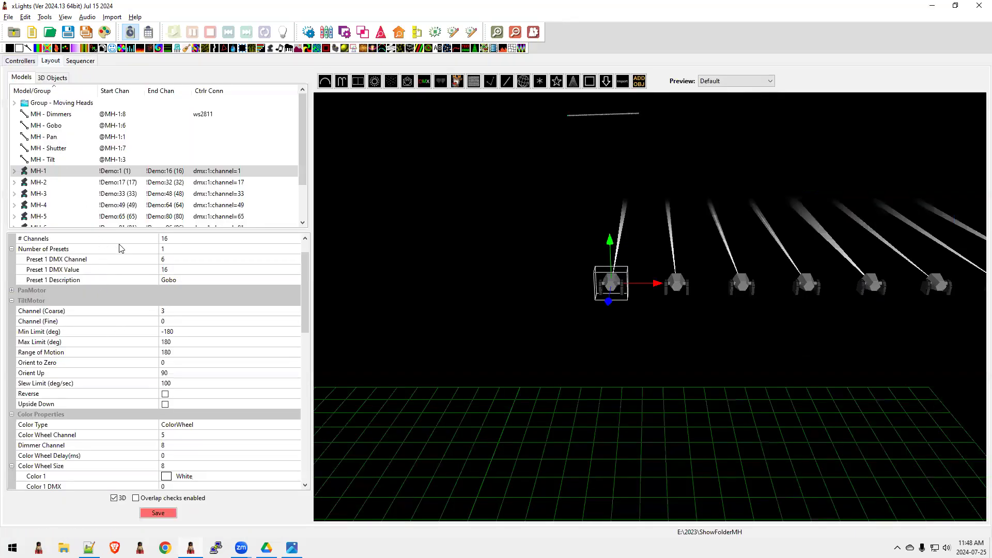
scroll(174, 269, "up", 1)
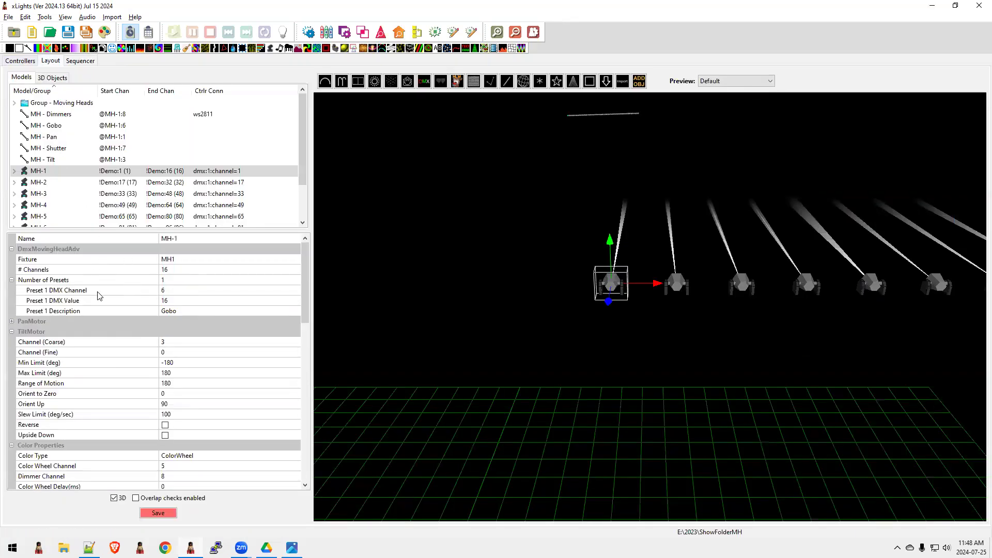
scroll(118, 323, "down", 13)
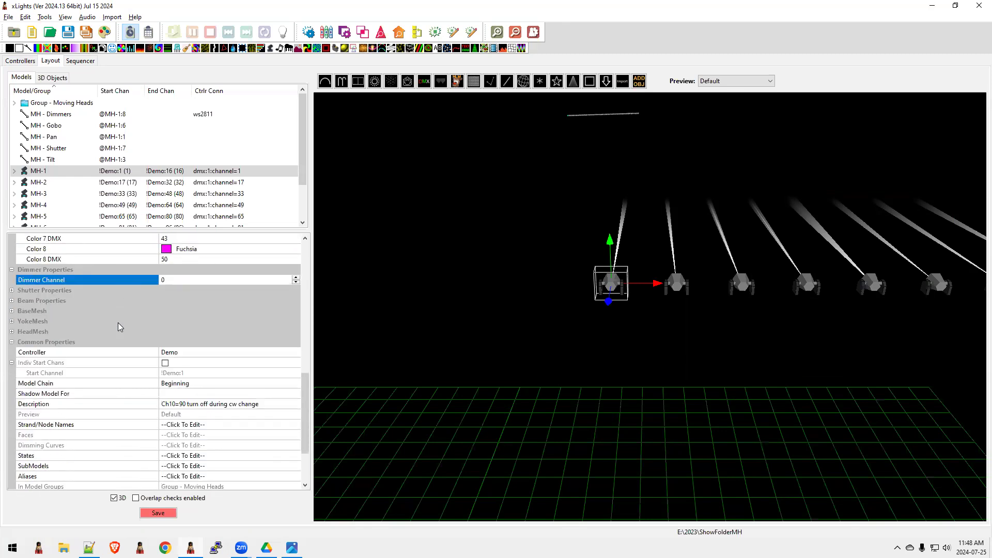
scroll(119, 327, "down", 2)
left_click(201, 363)
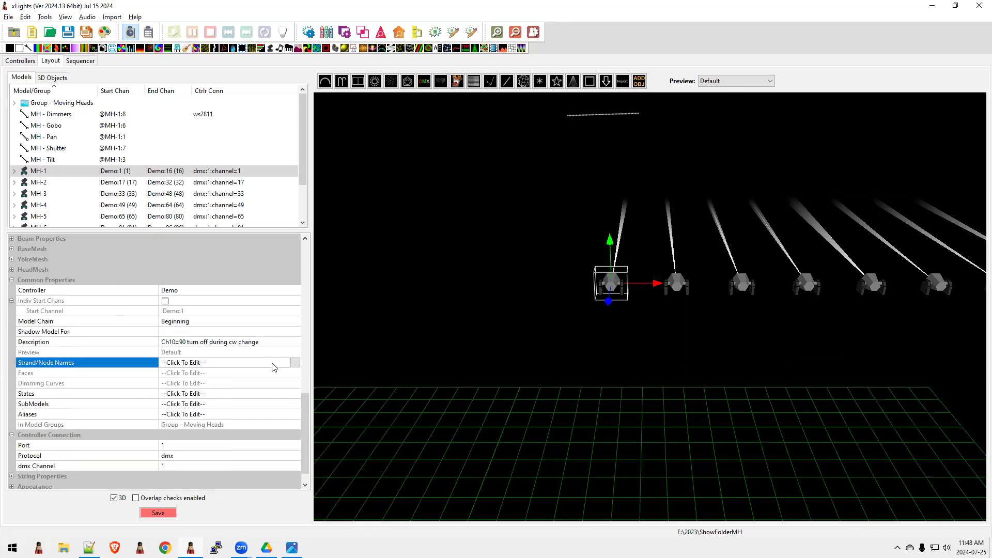
left_click(295, 363)
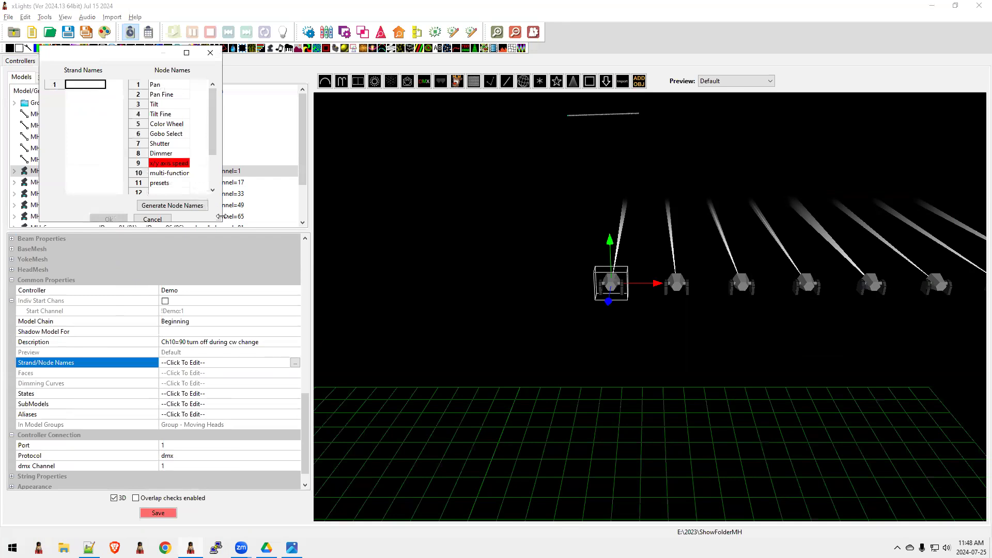
left_click_drag(220, 218, 439, 344)
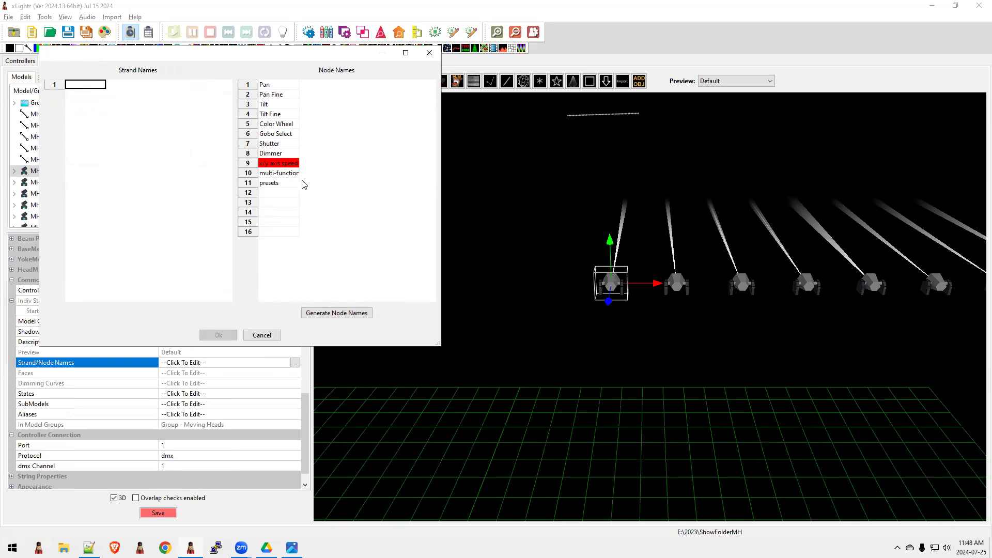
left_click(269, 336)
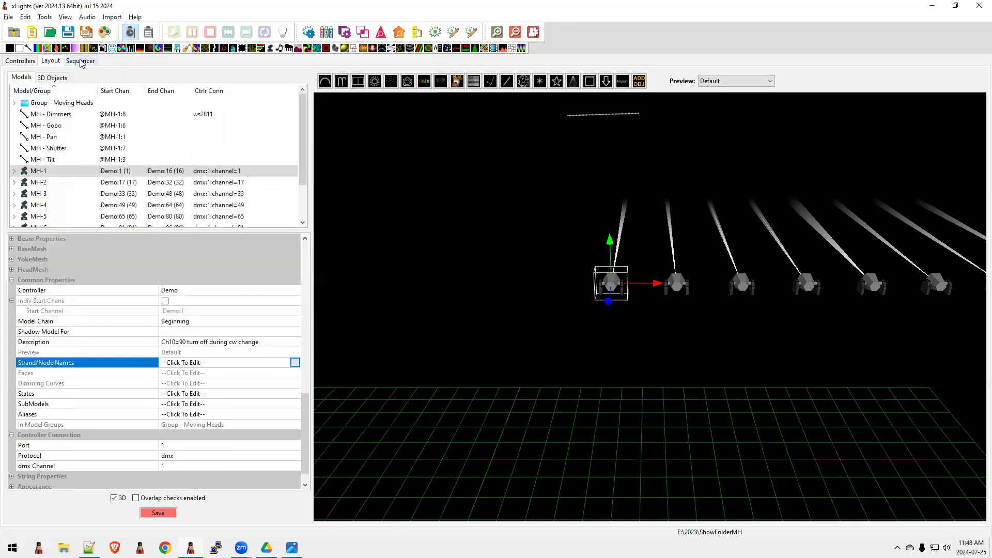
left_click(80, 60)
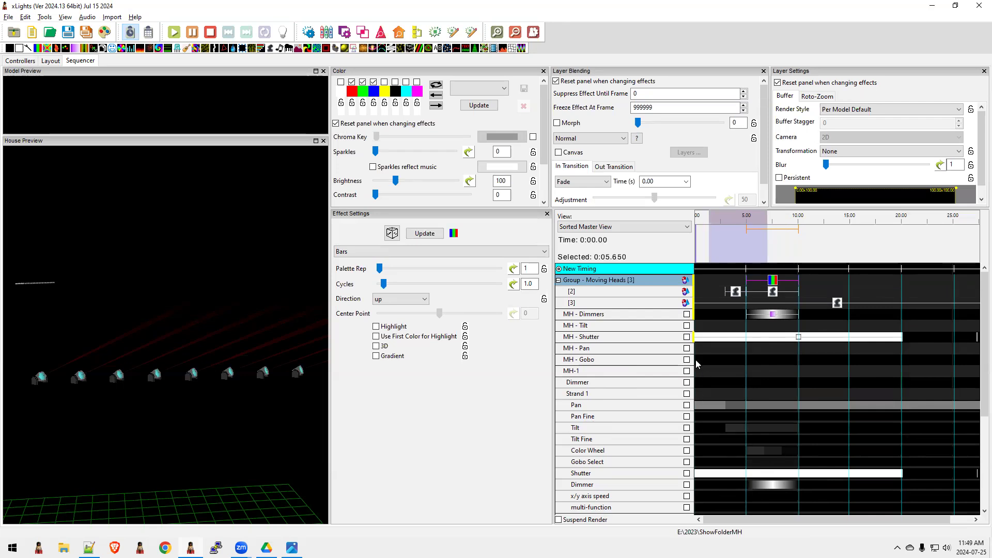
- Add a DMX effect to MH - Gobo from 0 to about 20 s and set channels MH1 to MH8 to 16
left_click_drag(99, 50, 901, 360)
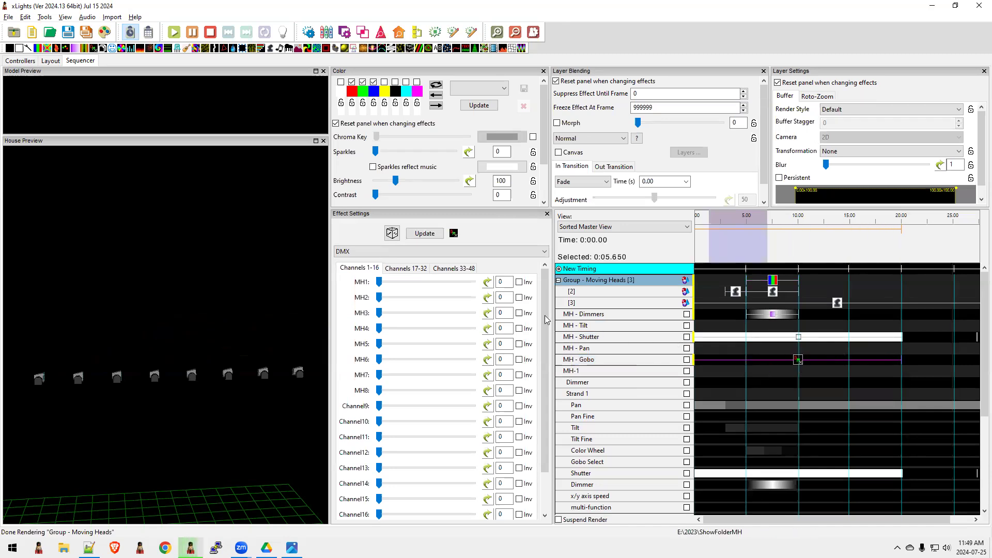
double_click(503, 281)
type("16")
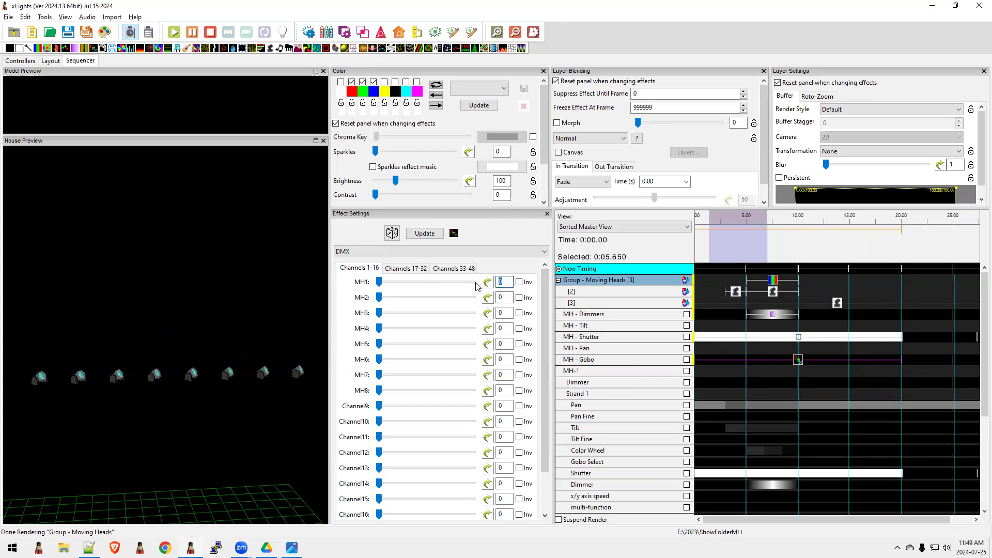
double_click(503, 298)
type("16")
double_click(504, 312)
type("16")
double_click(503, 329)
type("16")
double_click(501, 343)
type("16")
double_click(494, 359)
type("16")
double_click(494, 375)
type("16")
double_click(501, 390)
type("16")
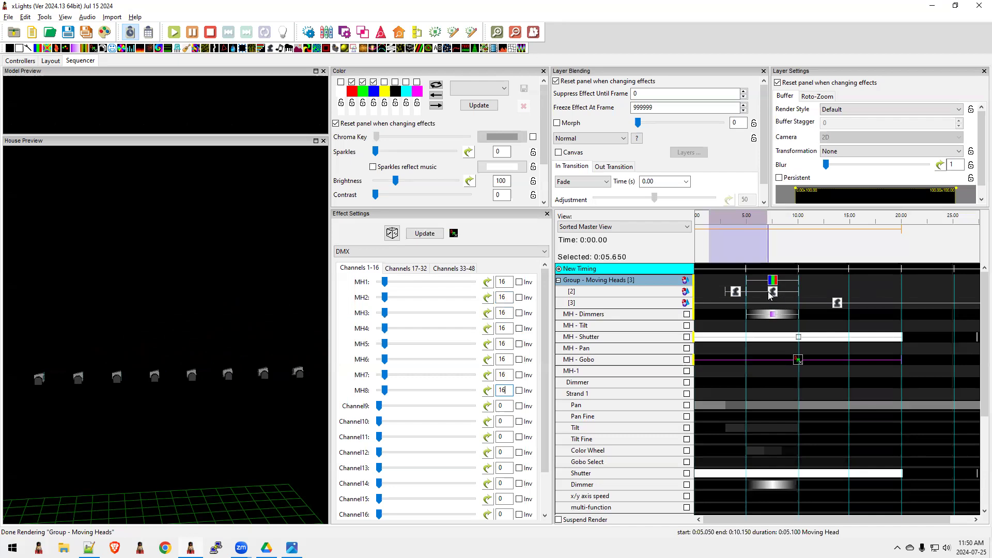
left_click(771, 292)
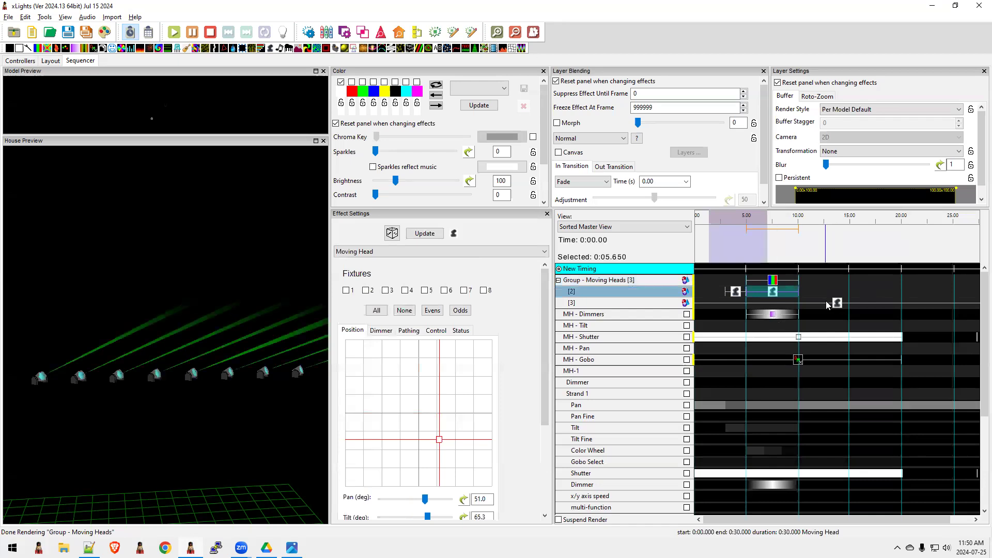